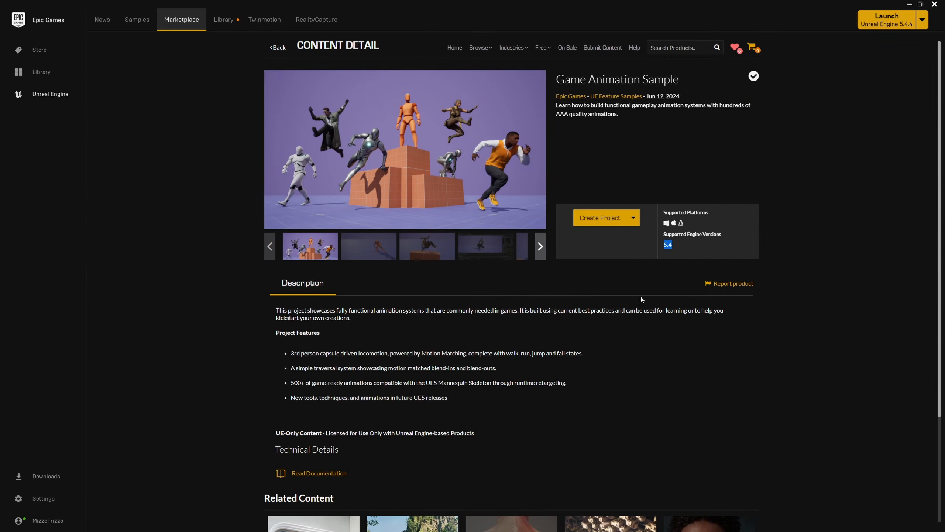
Create a project named AnimSample from the Game Animation Sample, keeping the default folder.
left_click(600, 218)
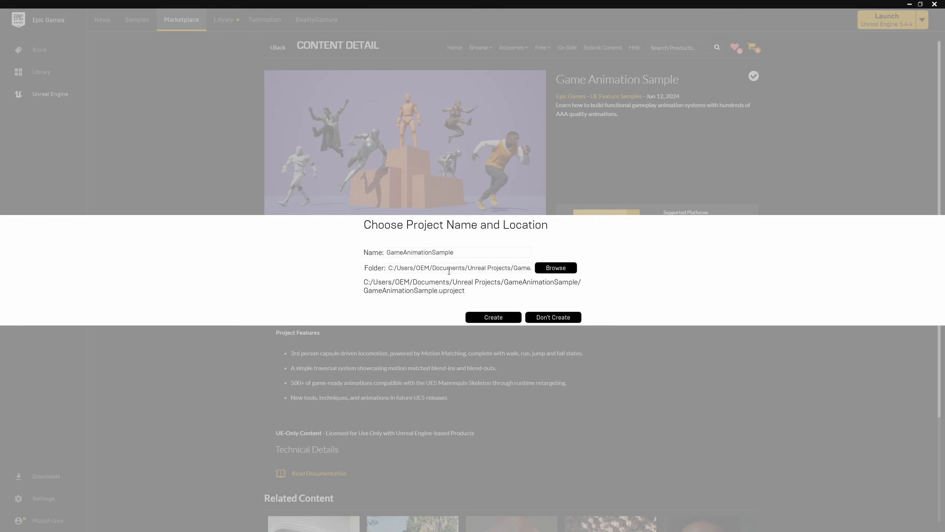
key("BackSpace")
key("BackSpace")
key("BackSpace")
key("BackSpace")
key("BackSpace")
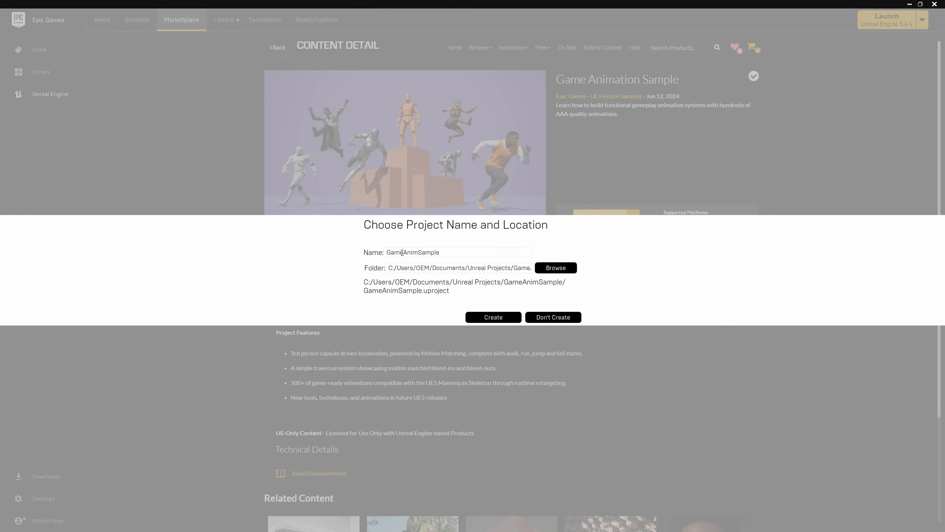
left_click_drag(402, 252, 372, 253)
key("BackSpace")
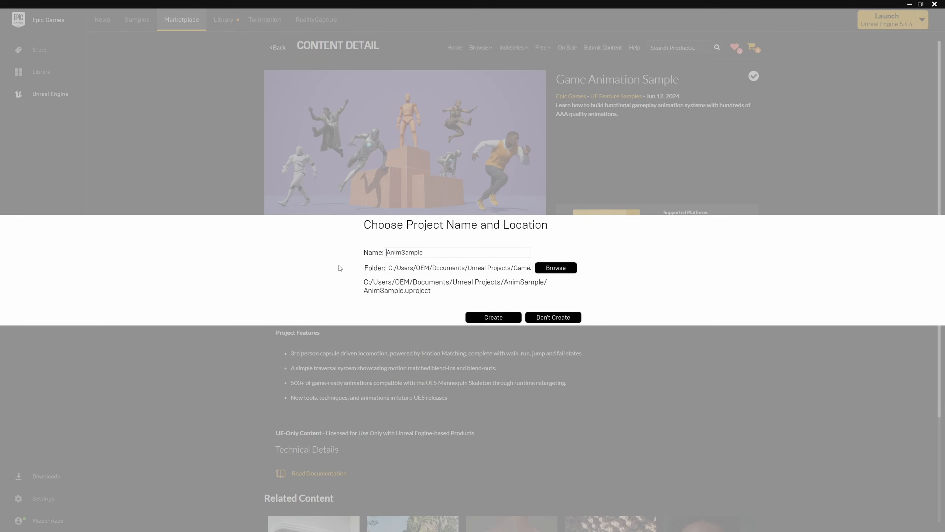
left_click(493, 317)
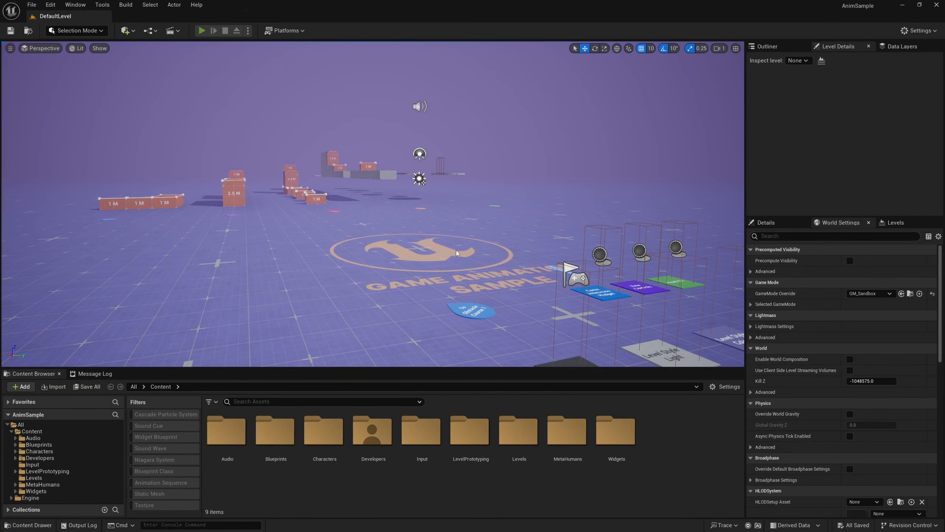
Play-test the level by moving the mannequin character around in all directions, and stop the play session.
key("alt+p")
key("w")
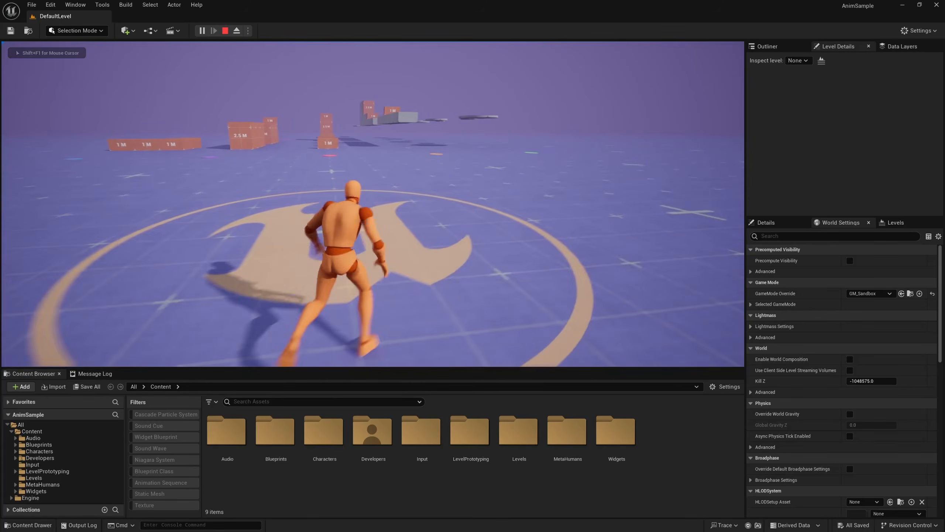
key("a")
key("d")
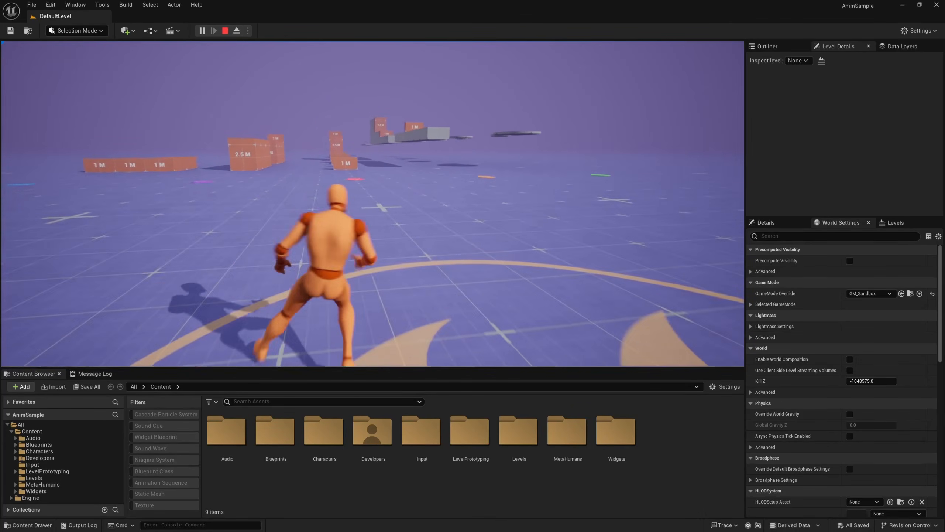
key("s")
key("w")
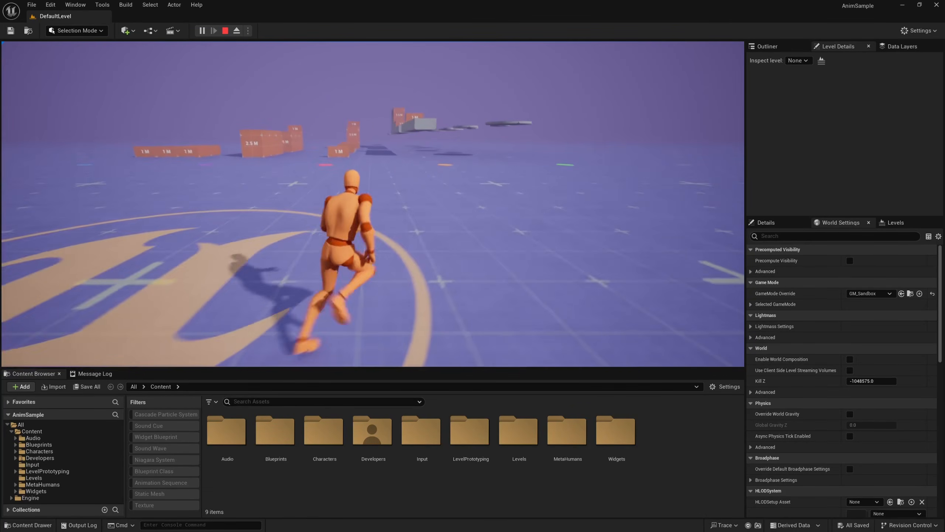
key("a")
key("d")
key("s")
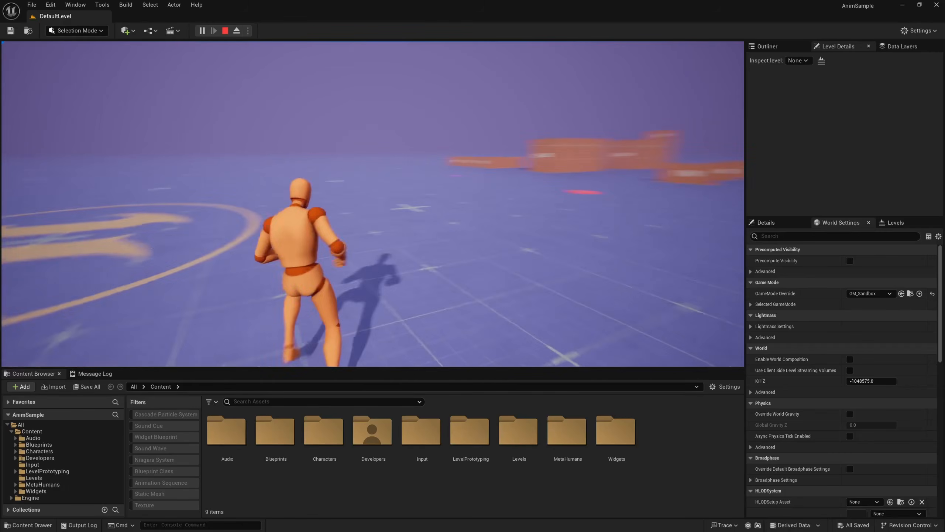
key("w")
key("d")
key("w")
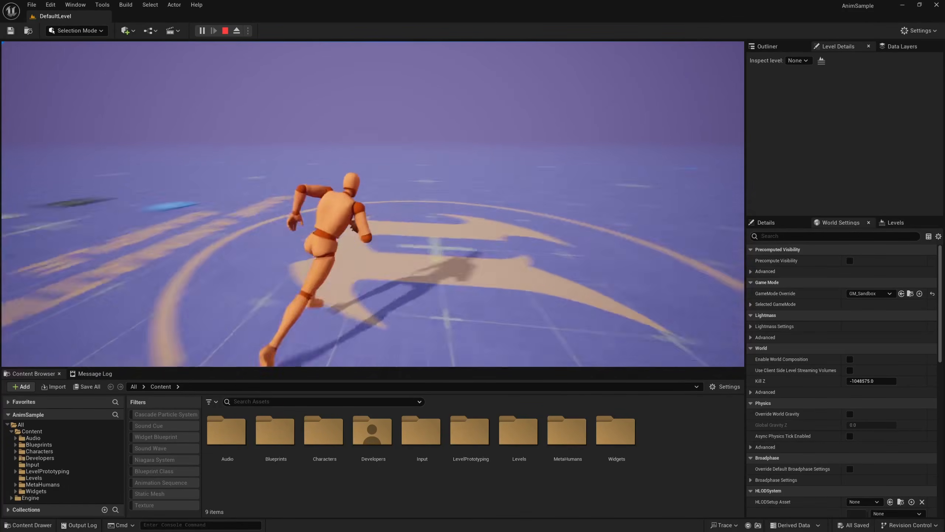
key("w")
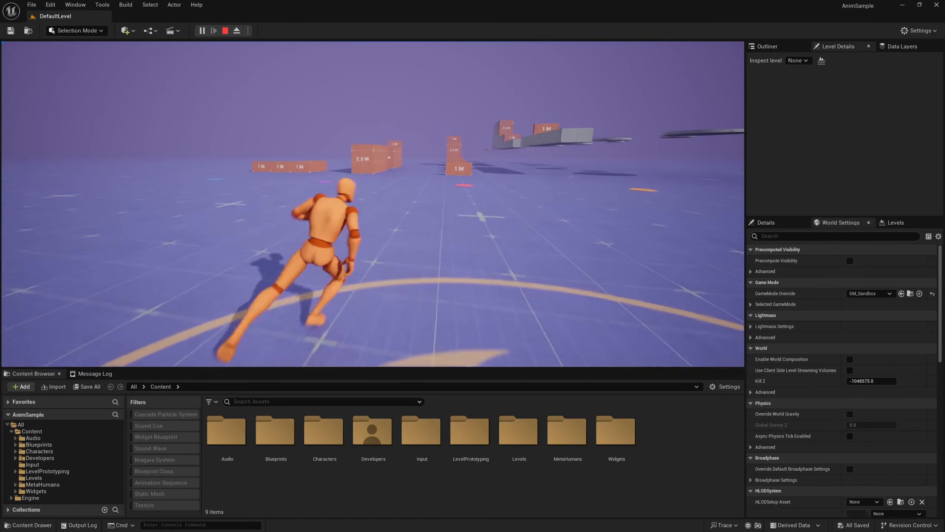
key("d")
key("s")
key("a")
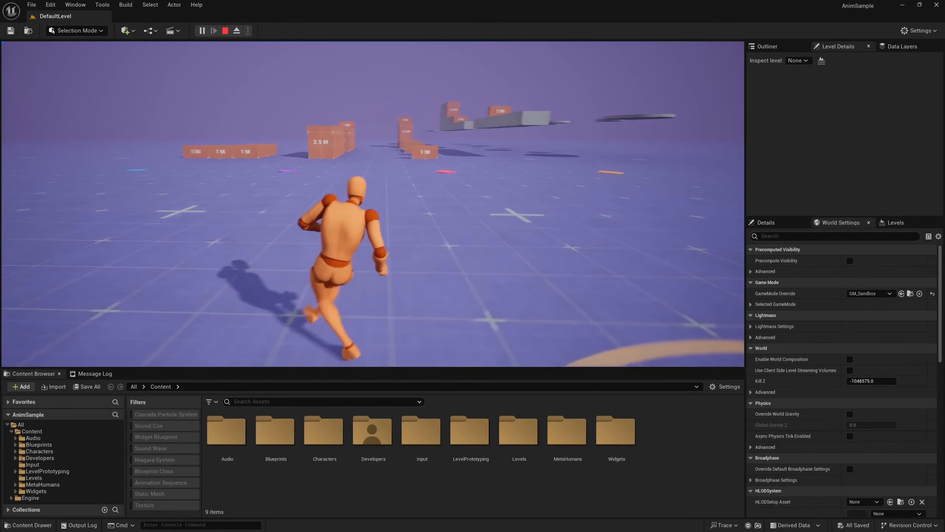
key("d")
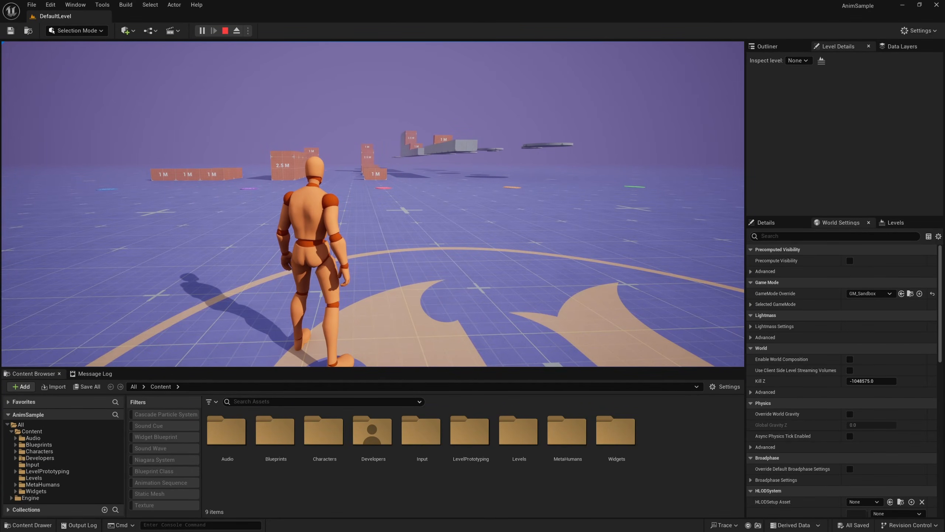
key("w")
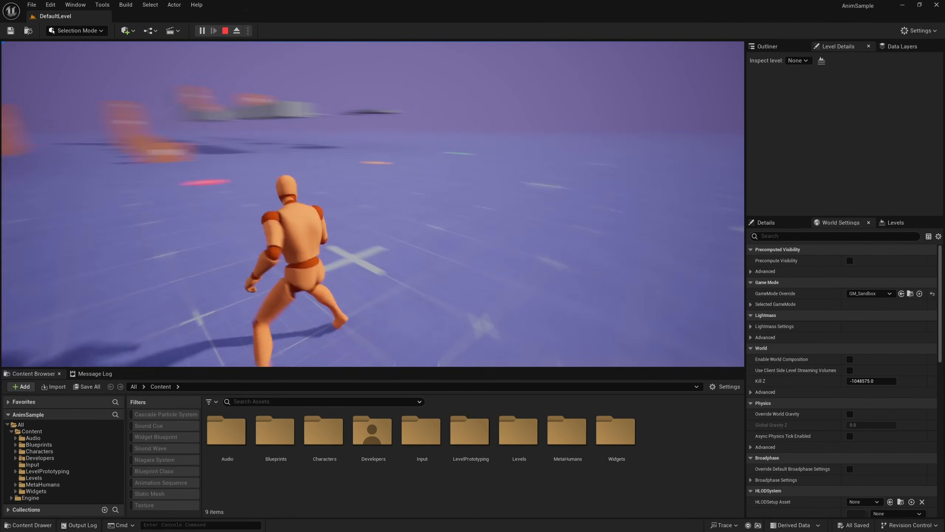
key("w")
key("w")
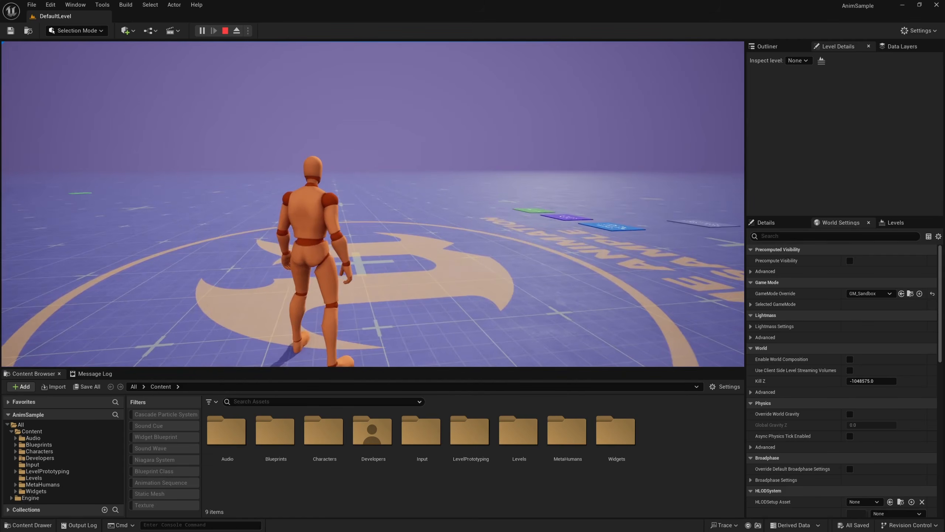
key("Escape")
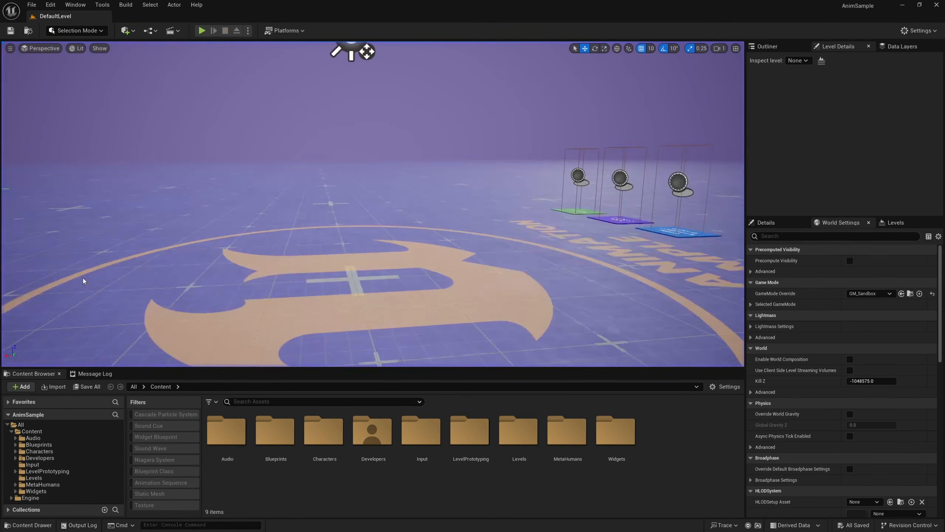
Enlarge the Content Browser slightly beneath the level viewport.
key("s")
right_click_drag(434, 260, 313, 260)
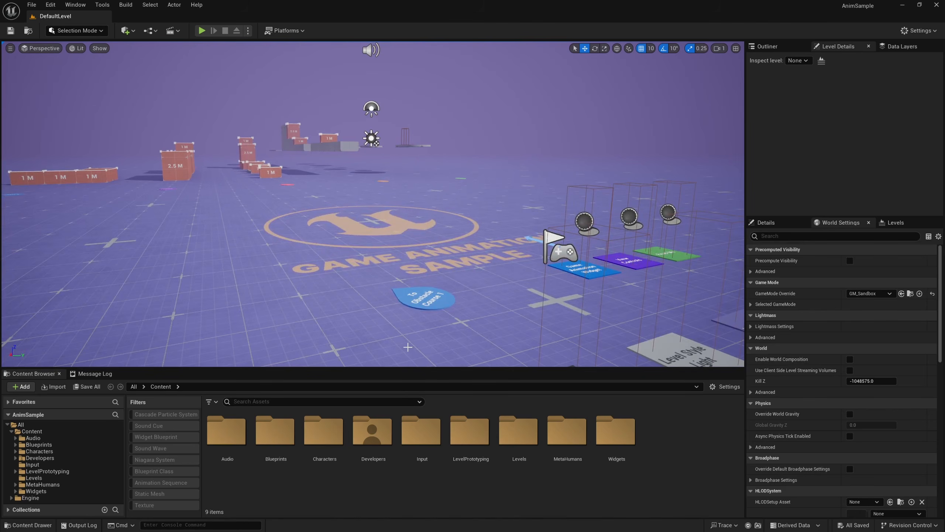
left_click(370, 498)
left_click_drag(418, 368, 418, 305)
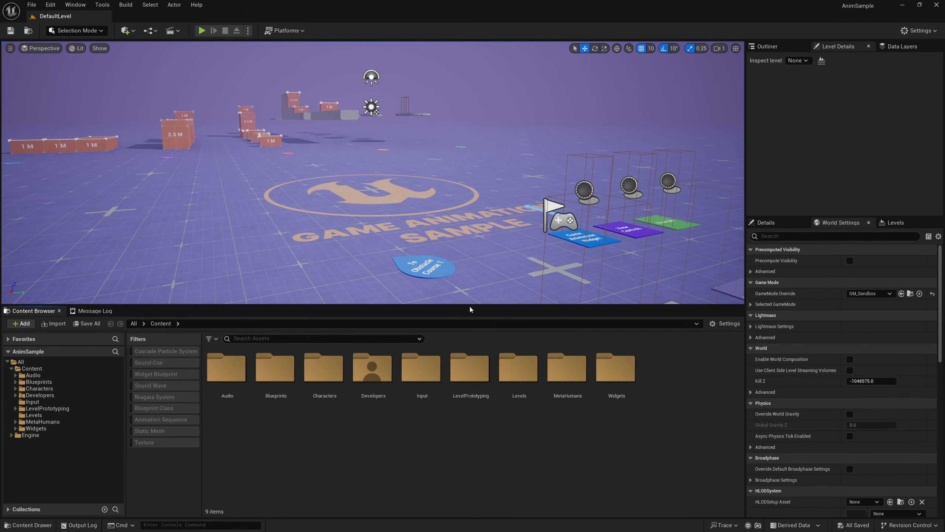
left_click_drag(472, 304, 477, 343)
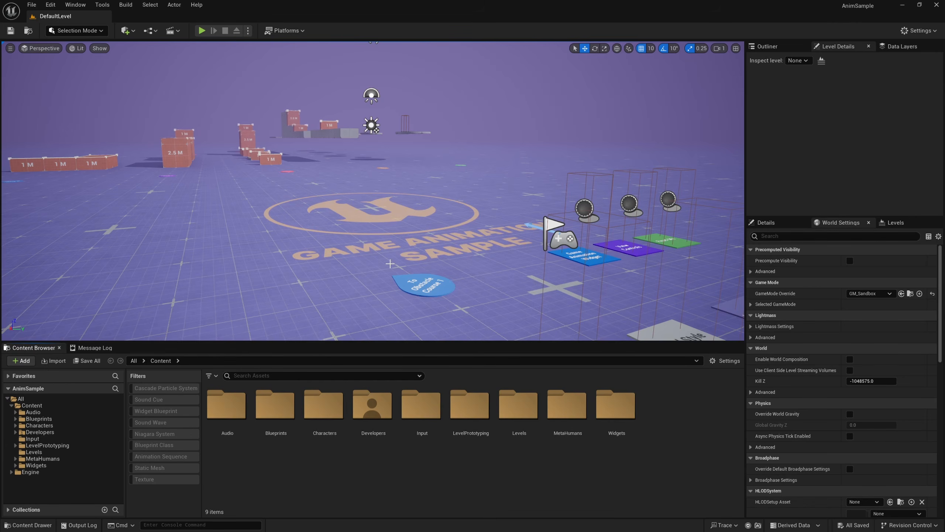
Open Quixel Bridge and browse its MetaHuman Presets.
left_click(131, 33)
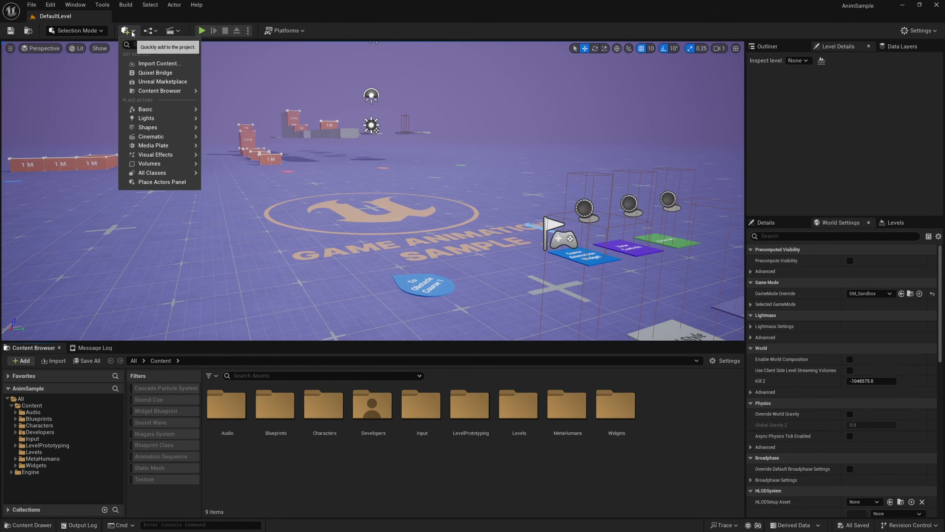
left_click(167, 74)
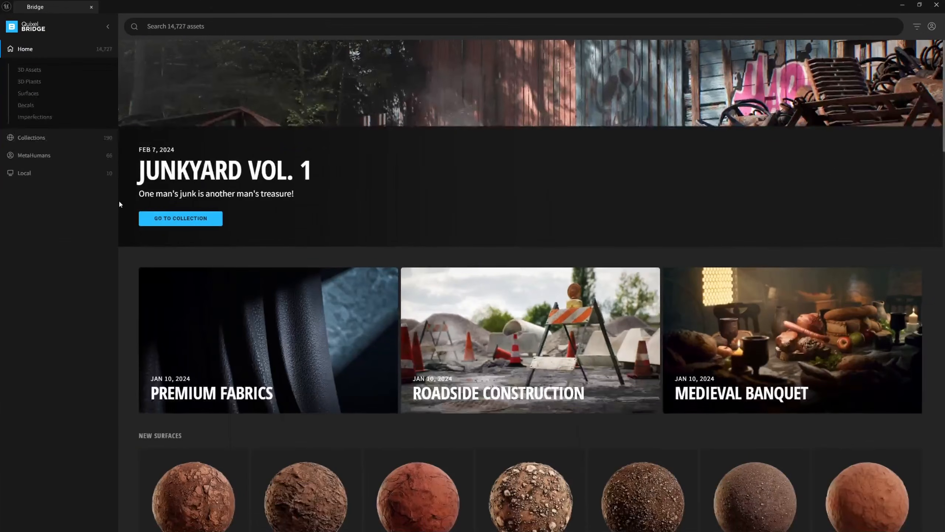
left_click(45, 155)
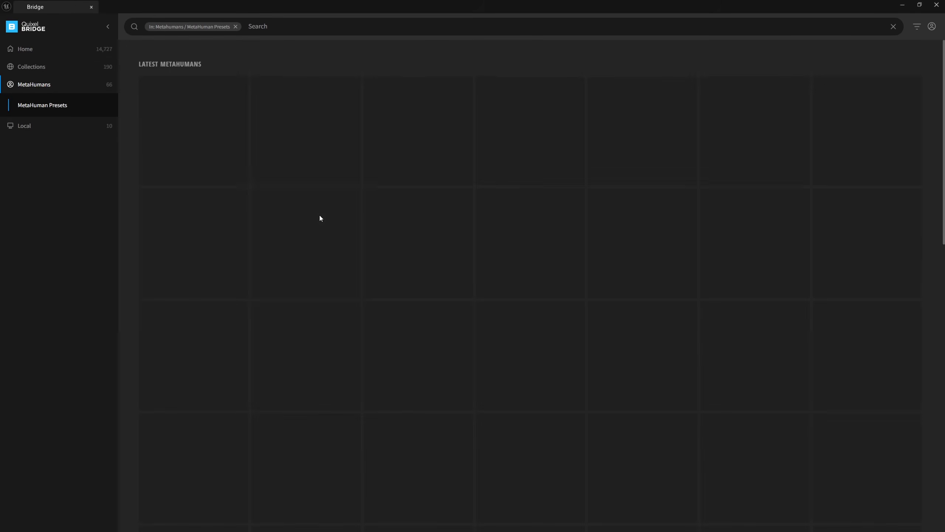
scroll(549, 246, "down", 5)
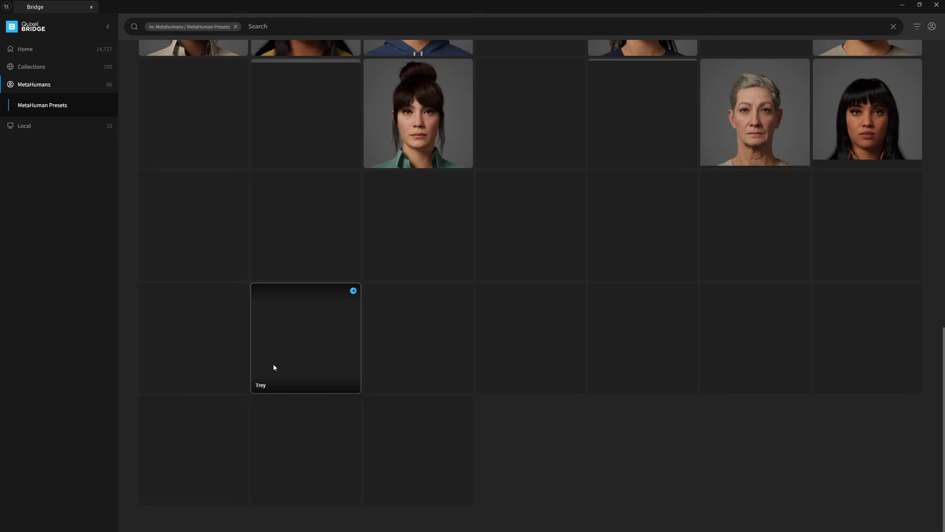
Add the Lena MetaHuman preset to the project and close Quixel Bridge without importing the changed source file.
left_click(319, 333)
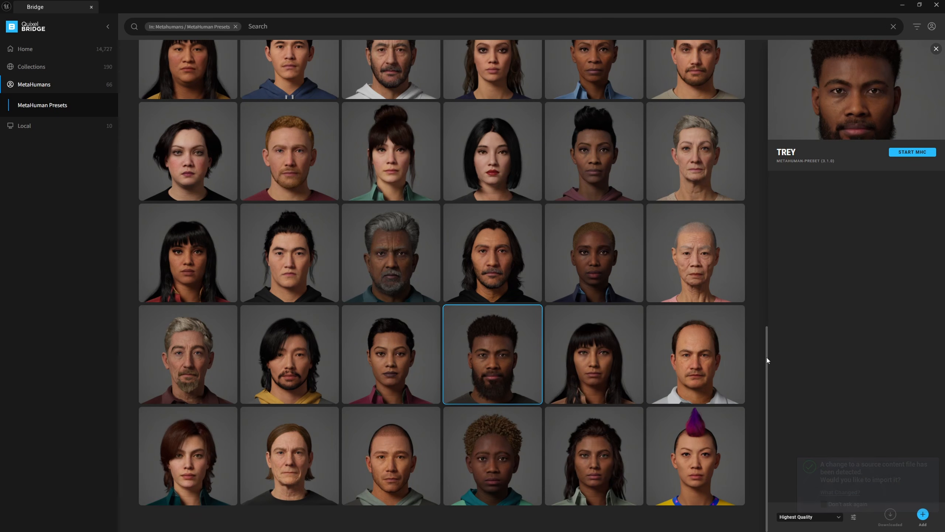
left_click_drag(766, 358, 740, 171)
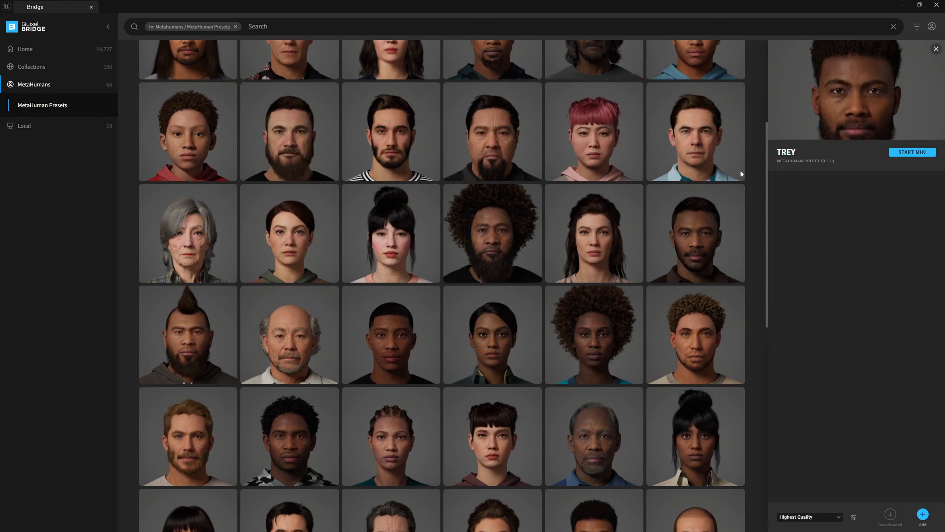
left_click(397, 439)
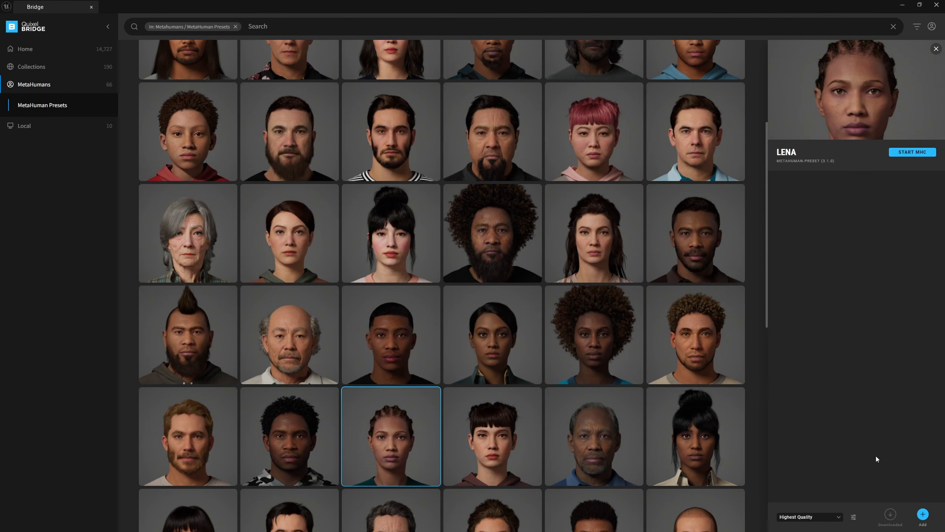
left_click(923, 514)
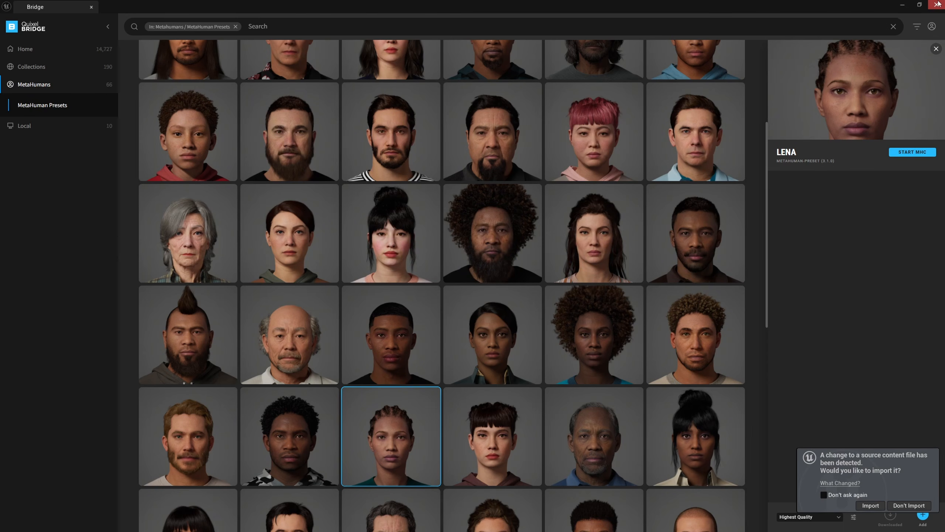
left_click(909, 504)
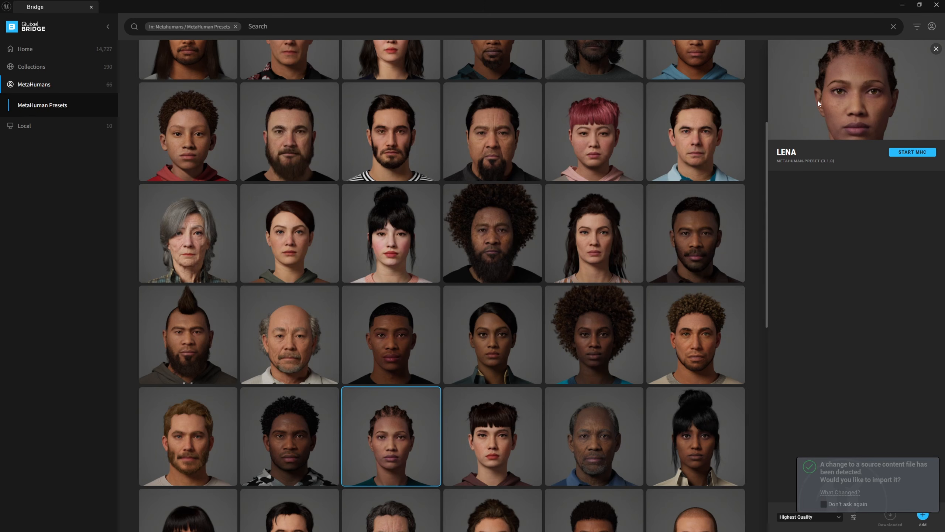
left_click(940, 6)
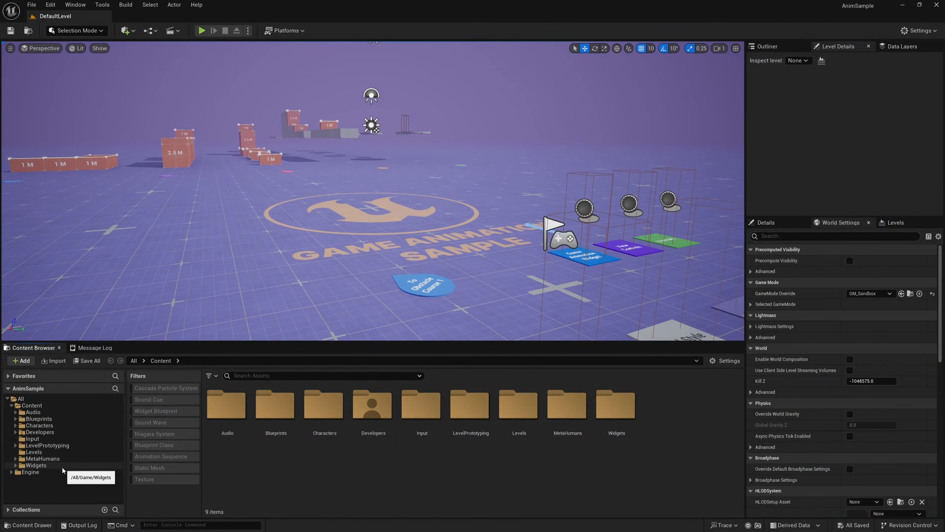
Browse to the Walk animations of UEFN_Mannequin under Characters and select the M_Neutral_Walk_Loop_B sequence.
left_click(48, 427)
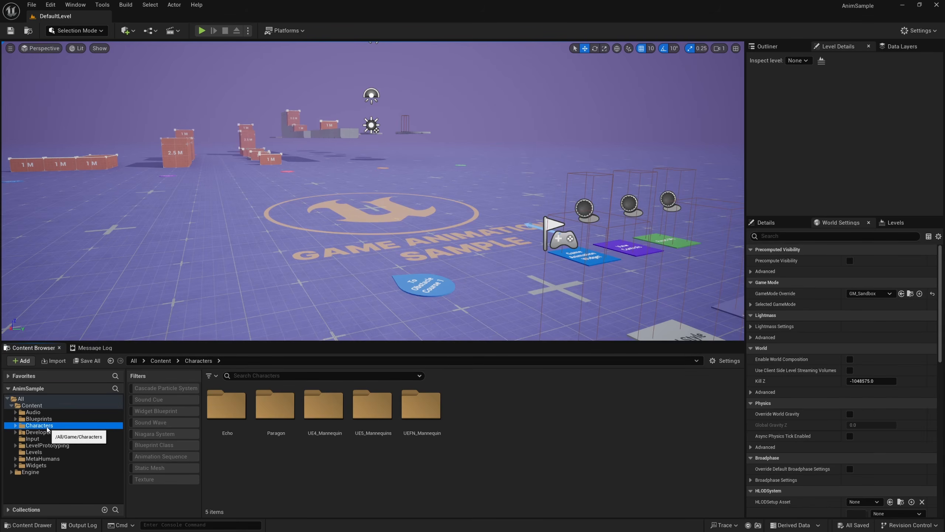
double_click(421, 413)
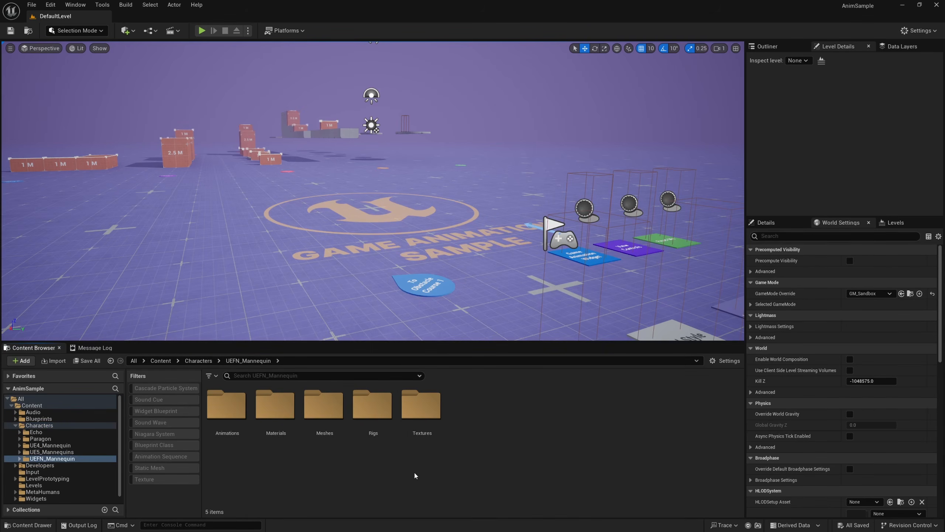
double_click(234, 434)
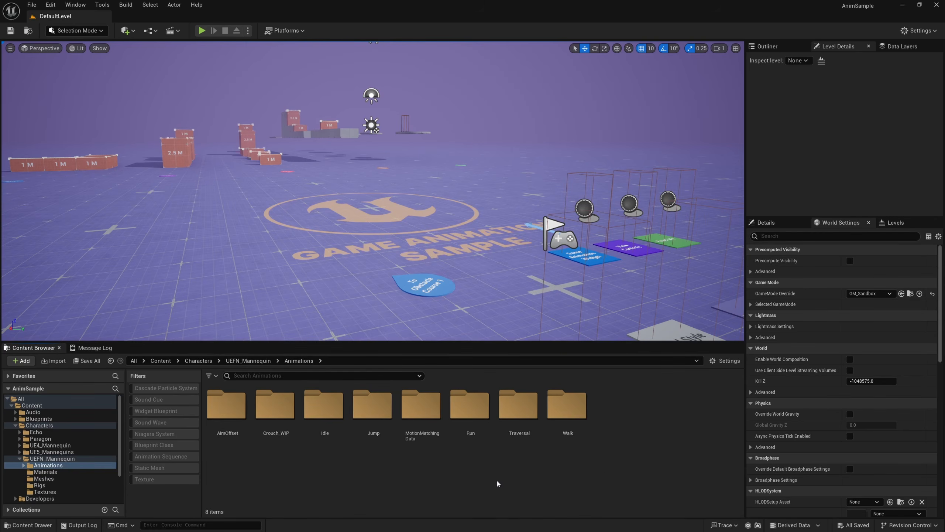
left_click(470, 410)
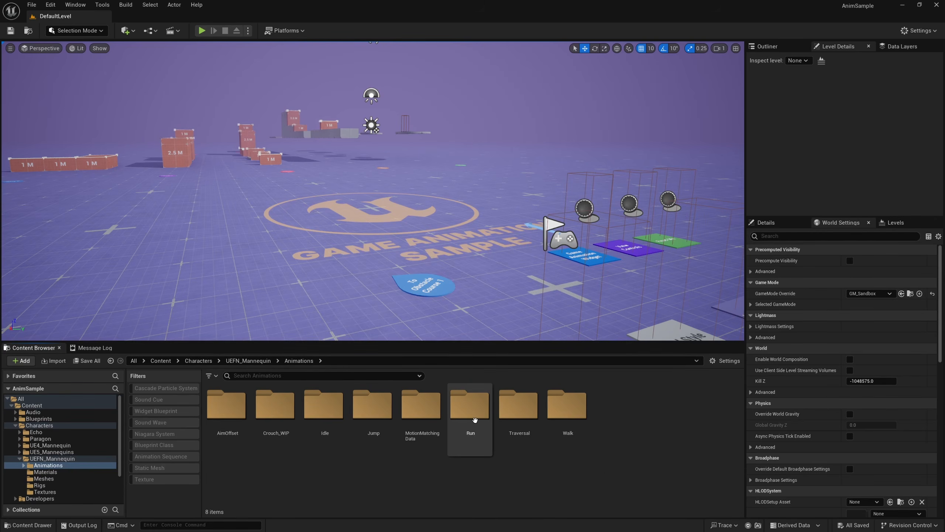
left_click(583, 408)
double_click(583, 409)
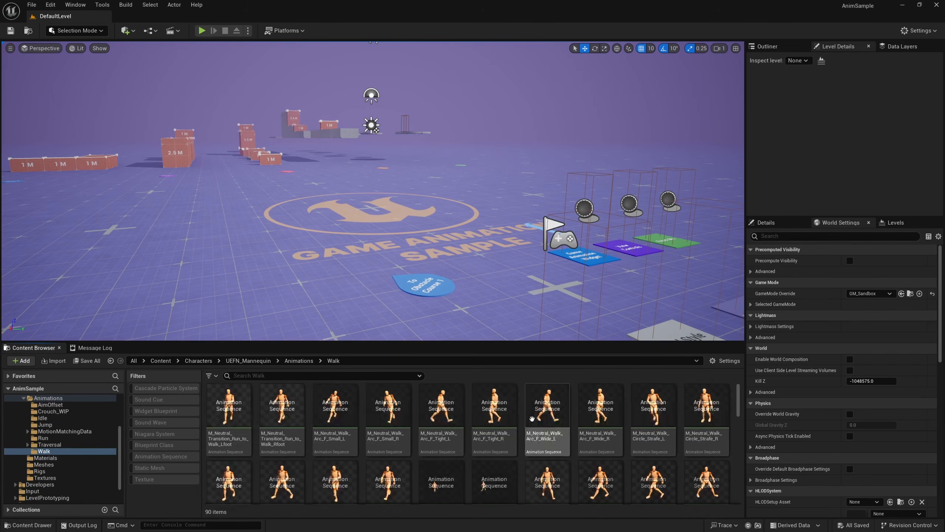
left_click_drag(504, 341, 523, 256)
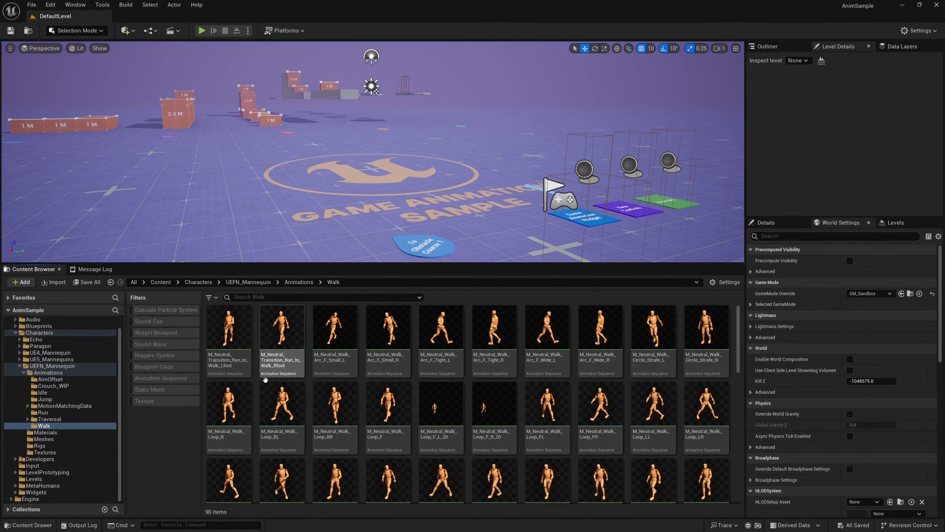
left_click(232, 441)
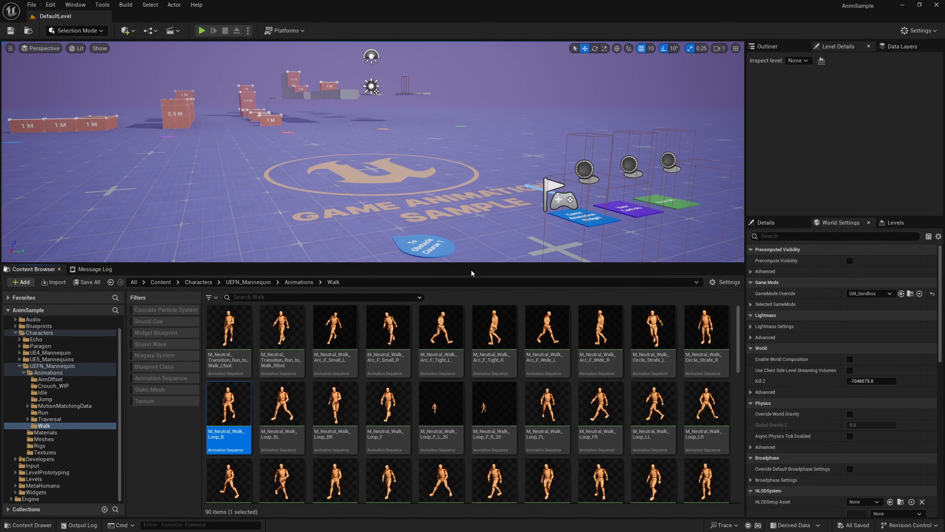
Enlarge the Content Browser, select the walk sequences from M_Neutral_Walk_Loop_B through M_Neutral_Walk_Loop_RR, and open Retarget Animations for them.
left_click_drag(471, 268, 471, 182)
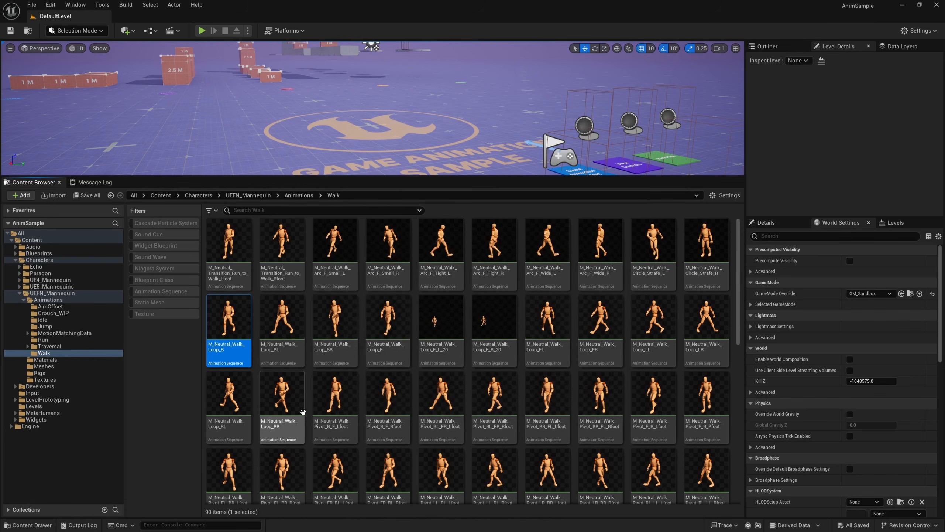
mouse_move(281, 424)
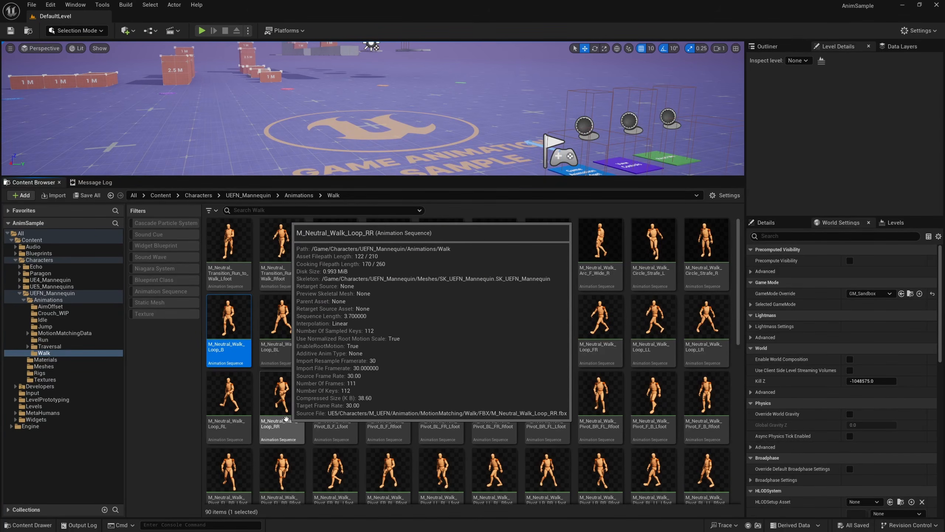
left_click(282, 401, "shift")
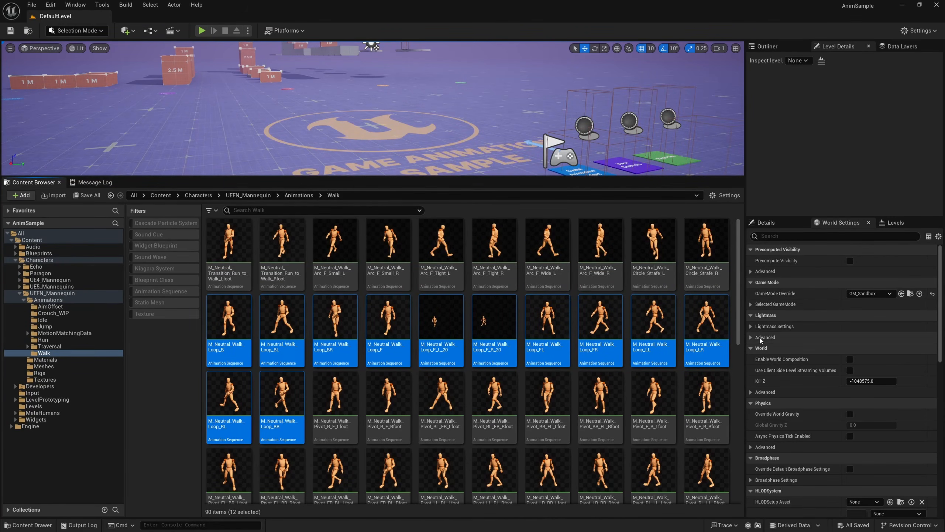
right_click(335, 335)
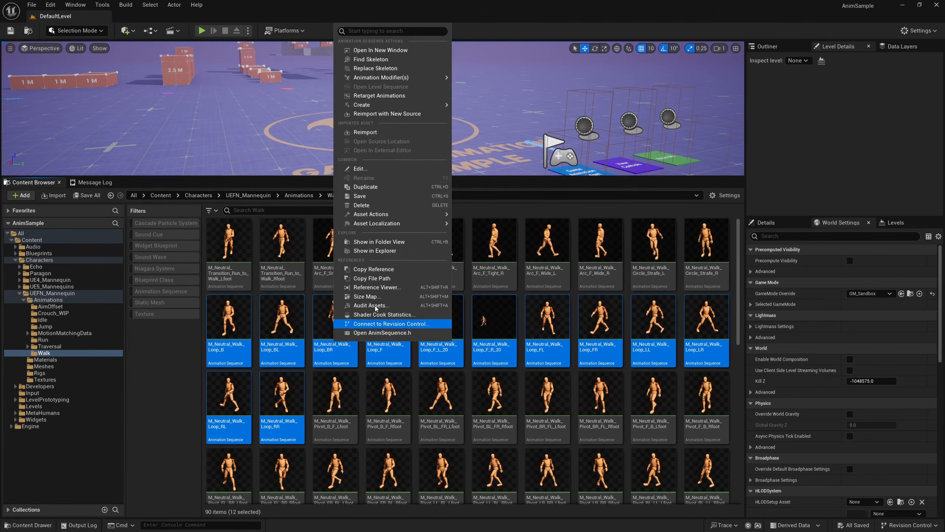
left_click(416, 95)
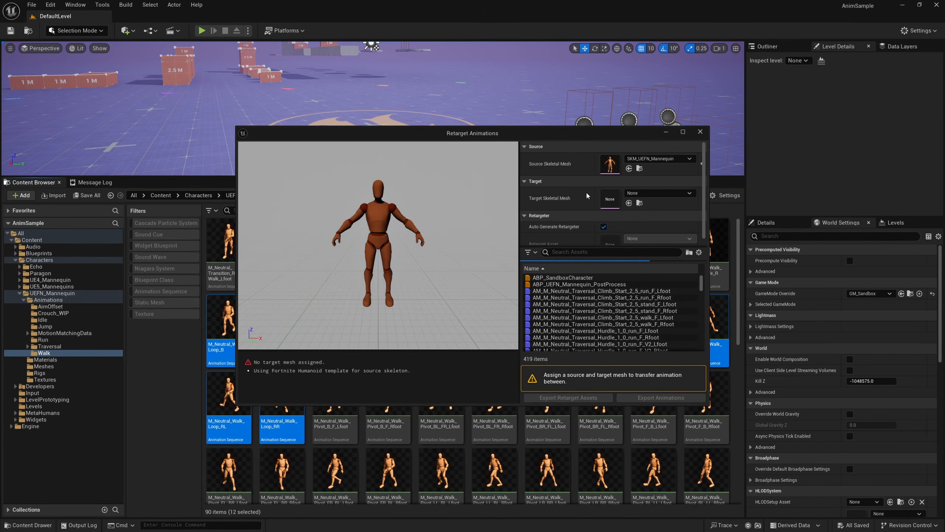
Set the retargeting's Target Skeletal Mesh to m_tal_nrw_body_preview.
left_click(650, 193)
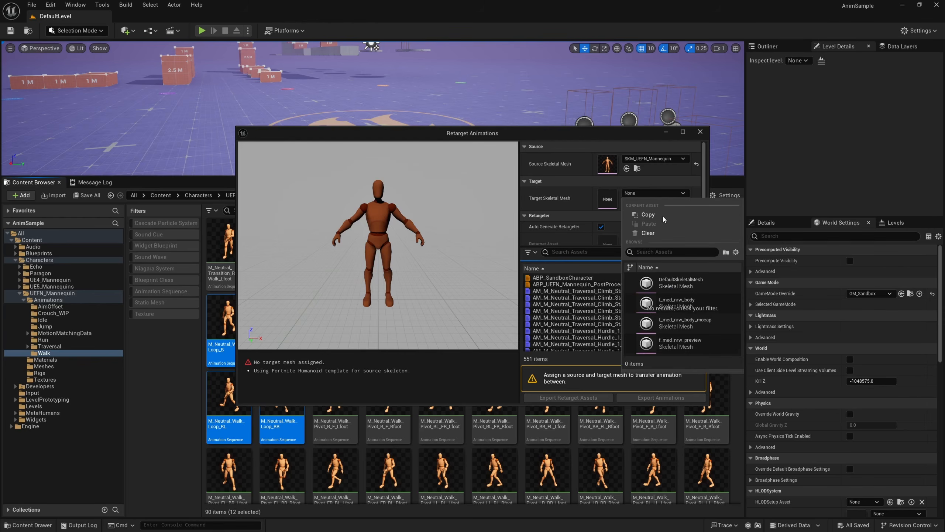
scroll(696, 302, "down", 2)
scroll(694, 308, "down", 2)
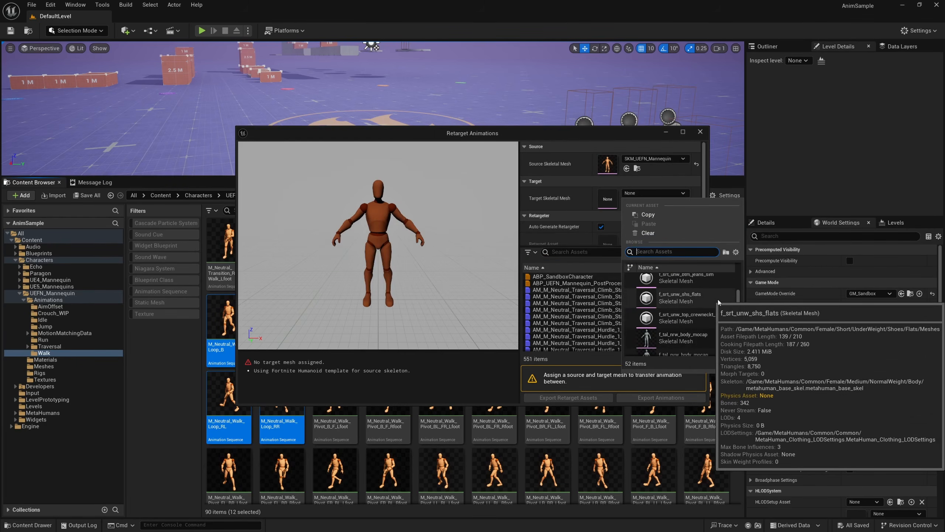
scroll(707, 324, "down", 2)
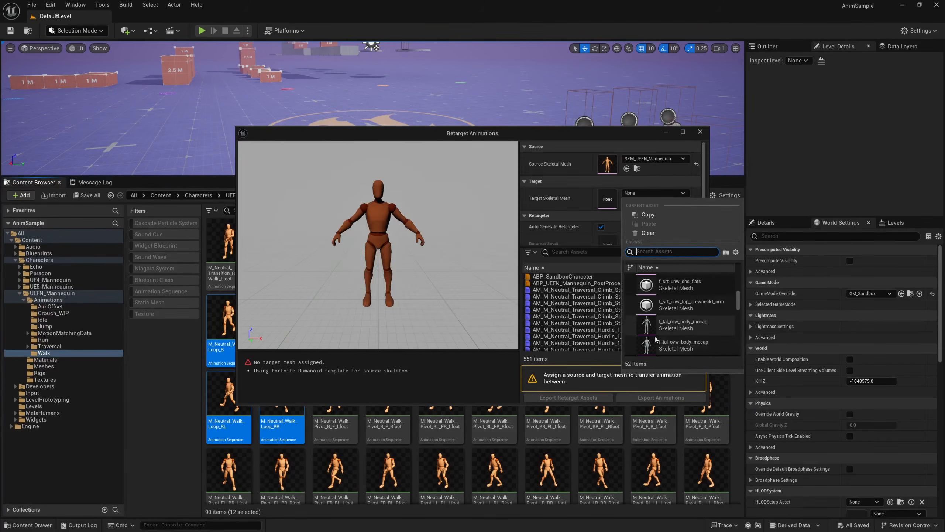
scroll(663, 317, "down", 3)
scroll(670, 309, "down", 5)
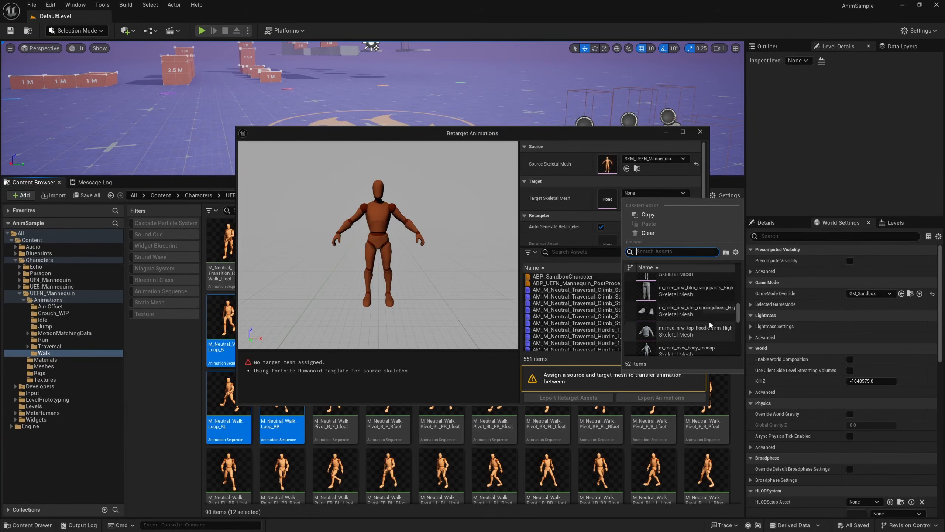
scroll(705, 300, "down", 4)
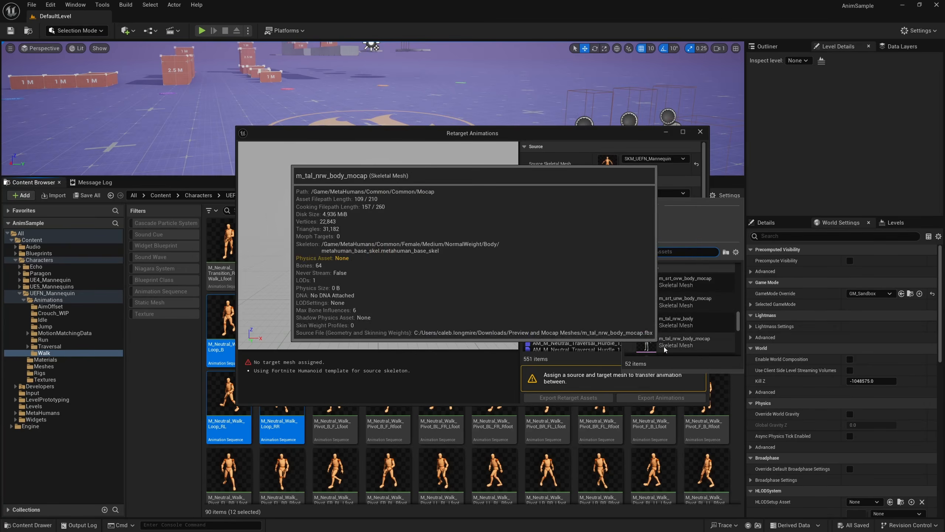
mouse_move(689, 326)
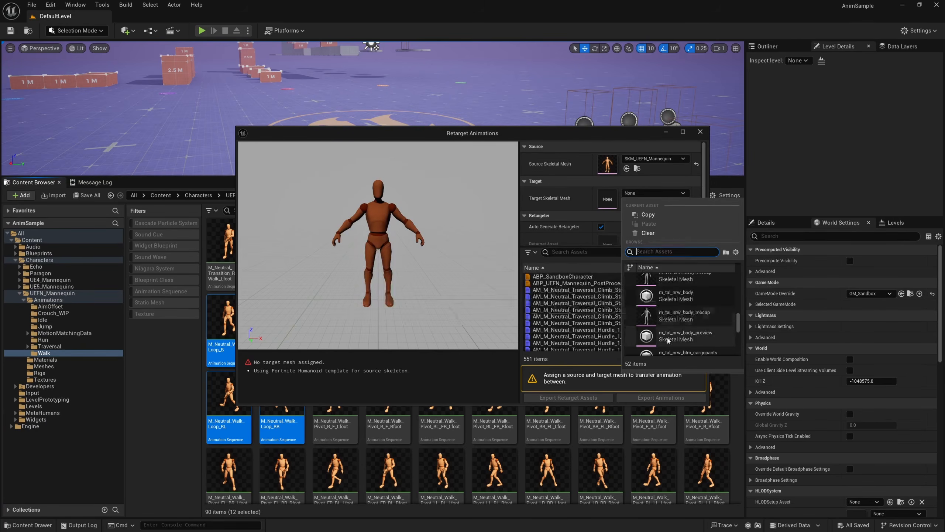
left_click(691, 334)
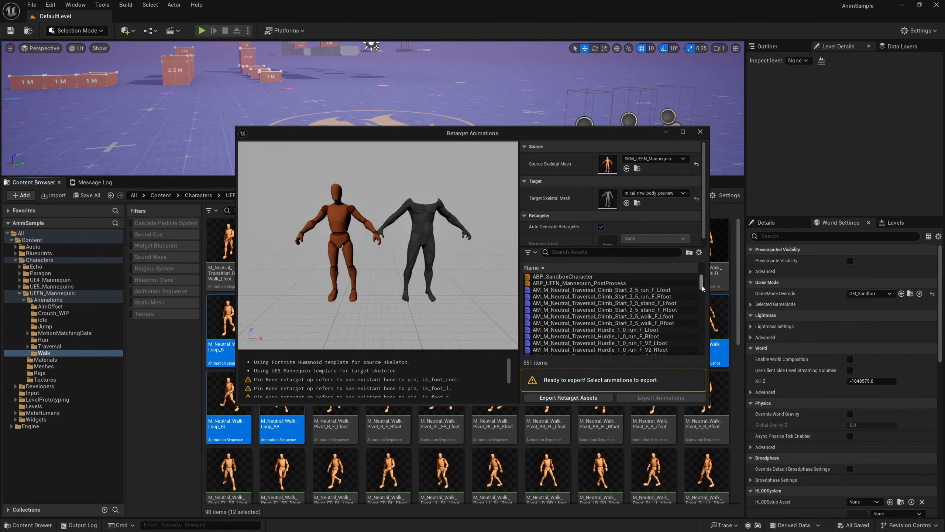
Move the Retarget Animations window higher and select M_Neutral_Walk_Loop_B through M_Neutral_Walk_Loop_RR in its asset list.
left_click_drag(556, 135, 514, 16)
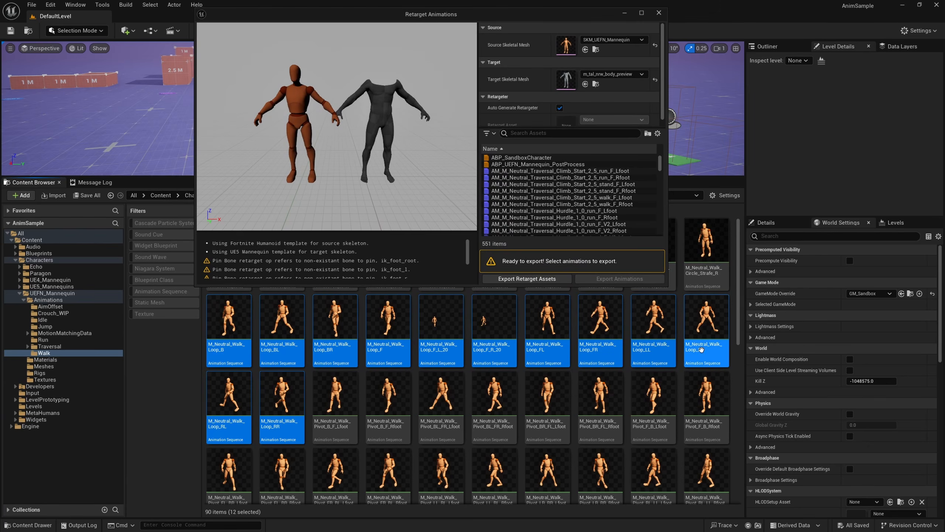
left_click_drag(661, 165, 666, 220)
scroll(603, 209, "up", 2)
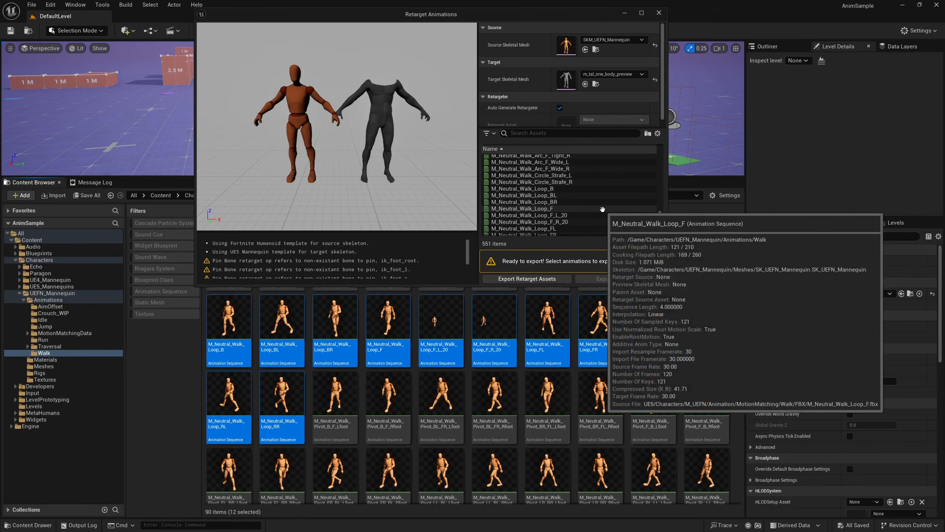
left_click(555, 176)
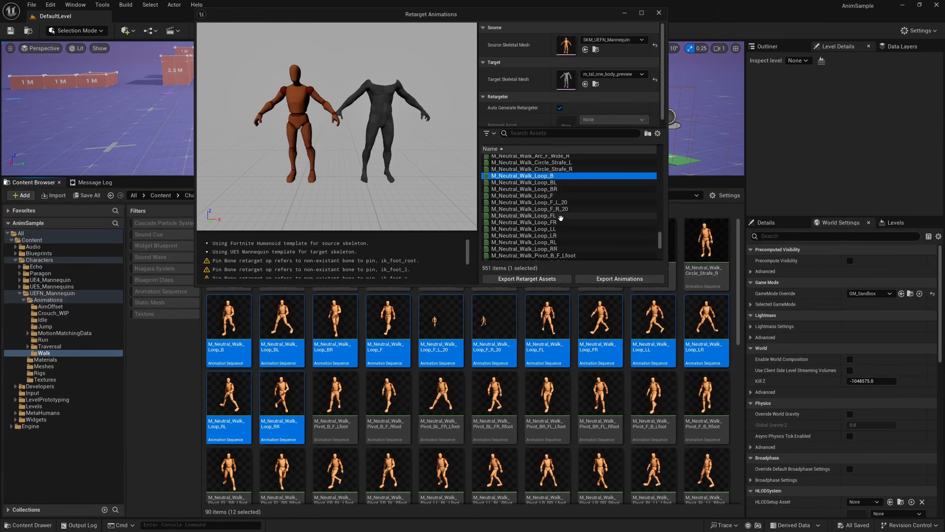
left_click(557, 248, "shift")
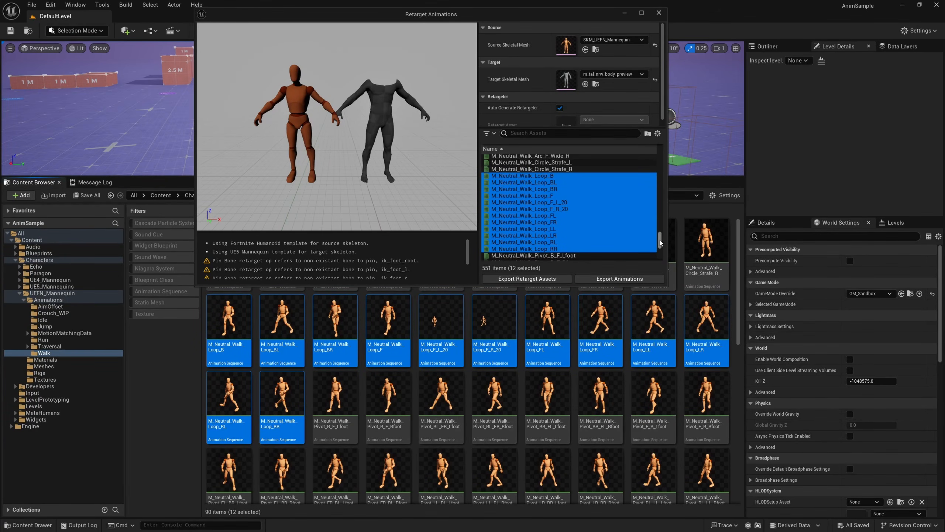
Add the run sequences M_Neutral_Run_Loop_B through M_Neutral_Run_Loop_LR to the selected retarget animations, keeping the walk loops selected.
scroll(661, 241, "down", 15)
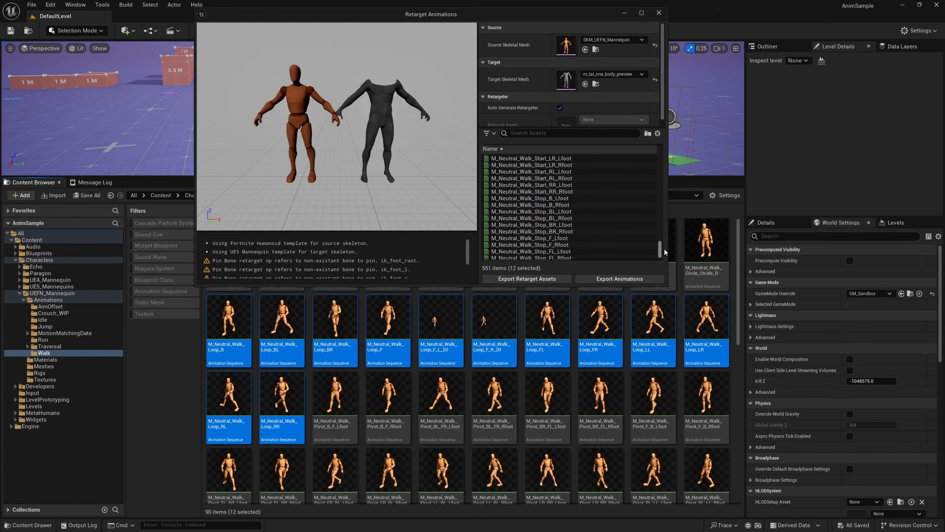
left_click_drag(665, 250, 666, 212)
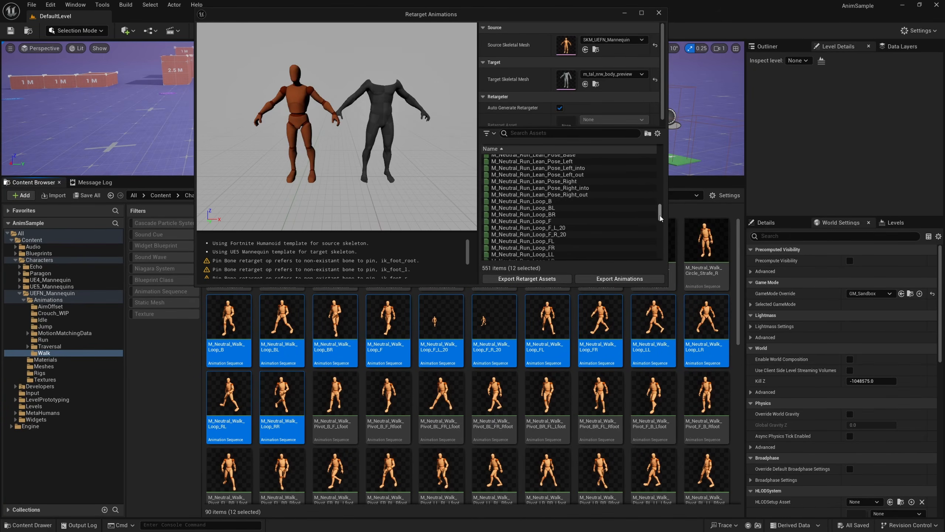
scroll(615, 228, "up", 2)
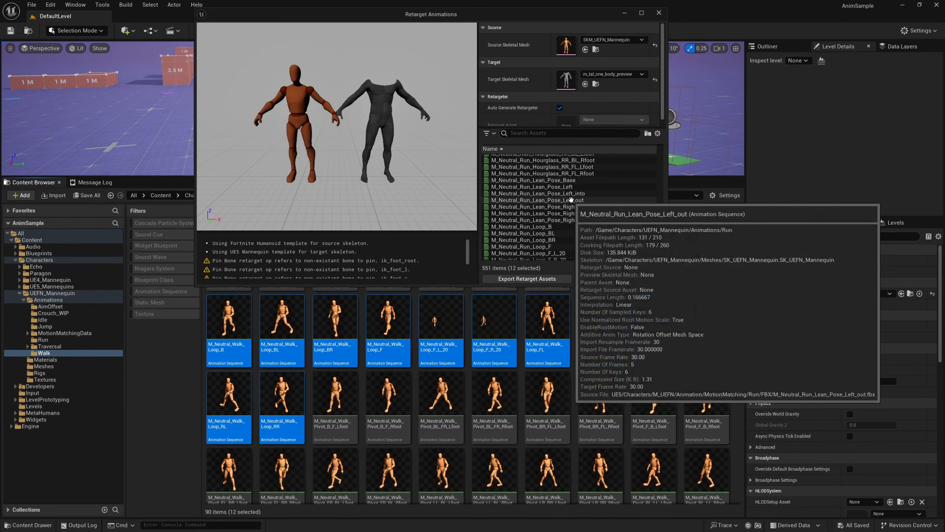
scroll(563, 205, "down", 5)
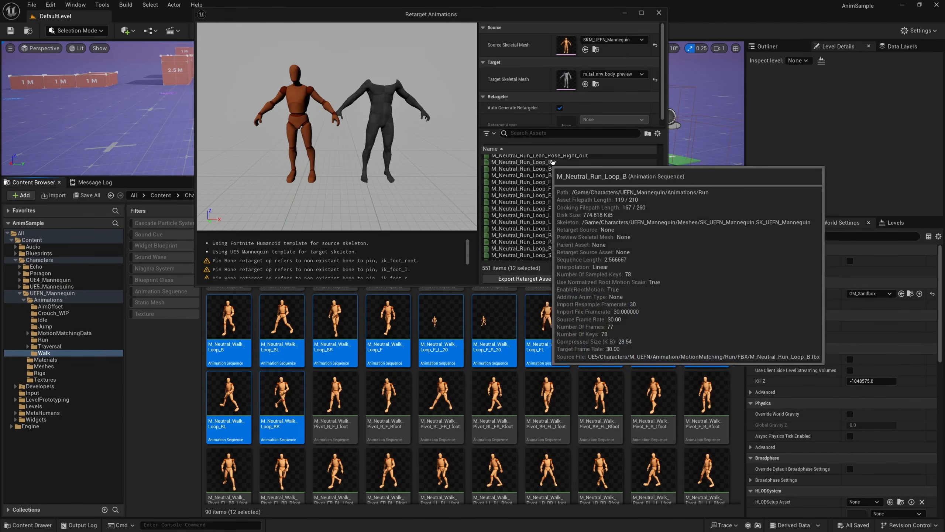
left_click(574, 162, "ctrl")
left_click(560, 169, "ctrl")
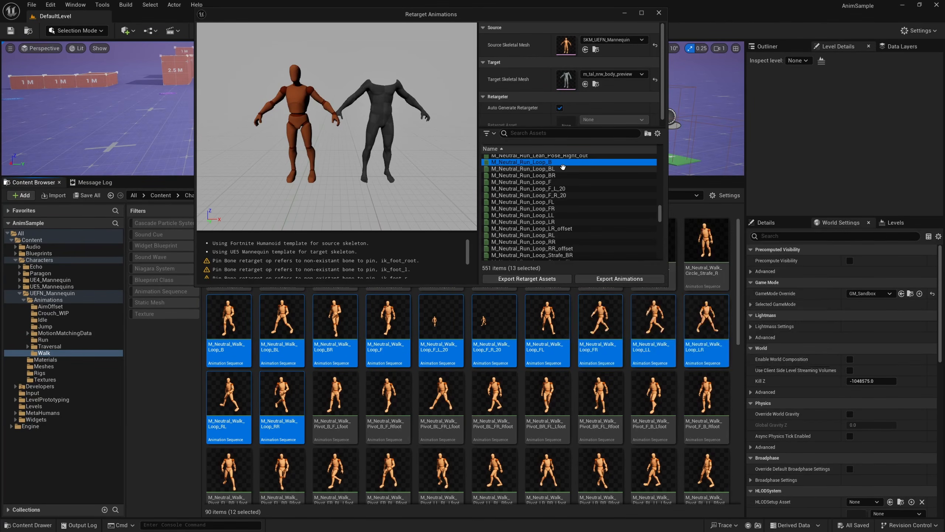
left_click(559, 175, "ctrl")
left_click(560, 182, "ctrl")
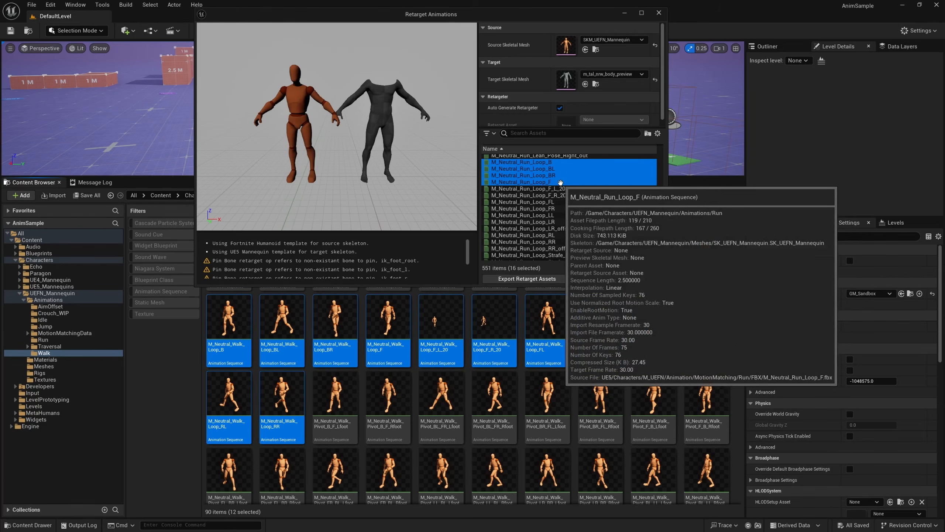
left_click(573, 189, "ctrl")
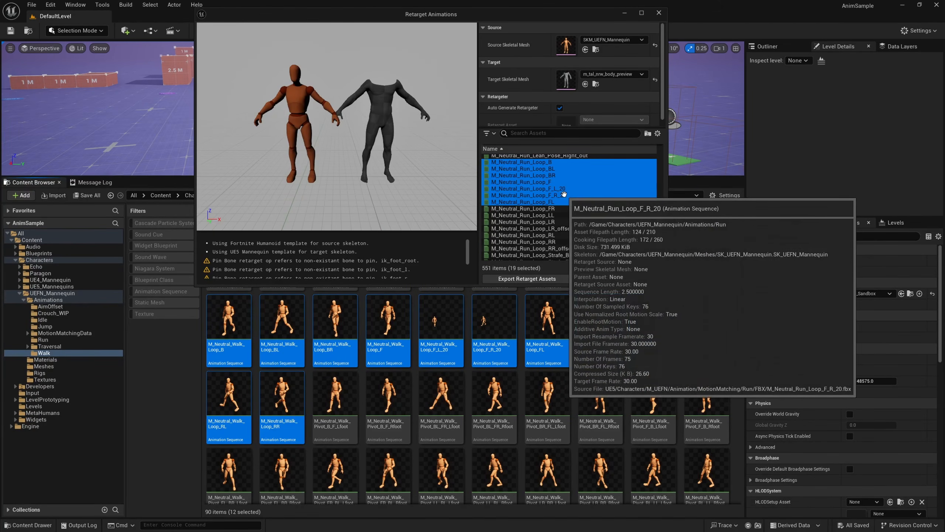
left_click(576, 195, "ctrl")
left_click(570, 201, "ctrl")
left_click(564, 208, "ctrl")
left_click(563, 215, "ctrl")
left_click(565, 222, "ctrl")
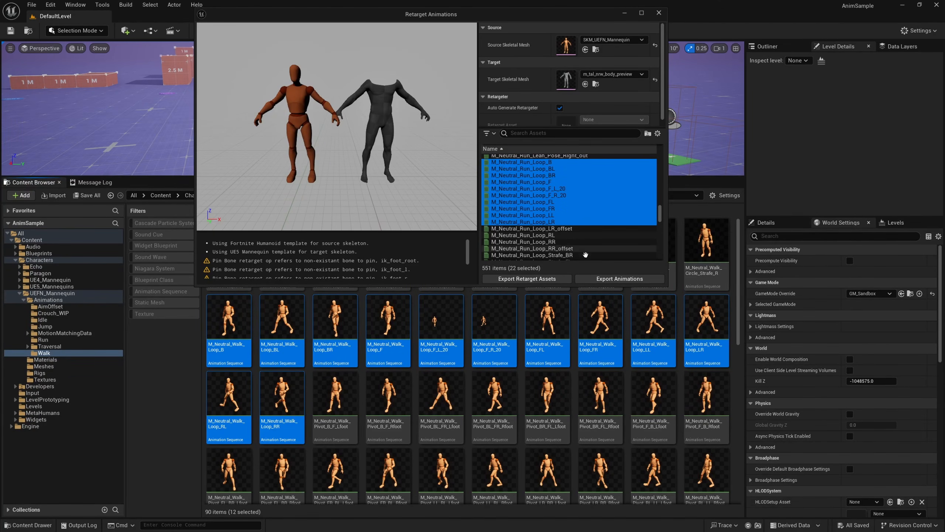
Add M_Neutral_Run_Loop_LR_offset, Loop_RL, Loop_RR and Loop_RR_offset to the selection and check the chosen run loops.
scroll(587, 228, "down", 1)
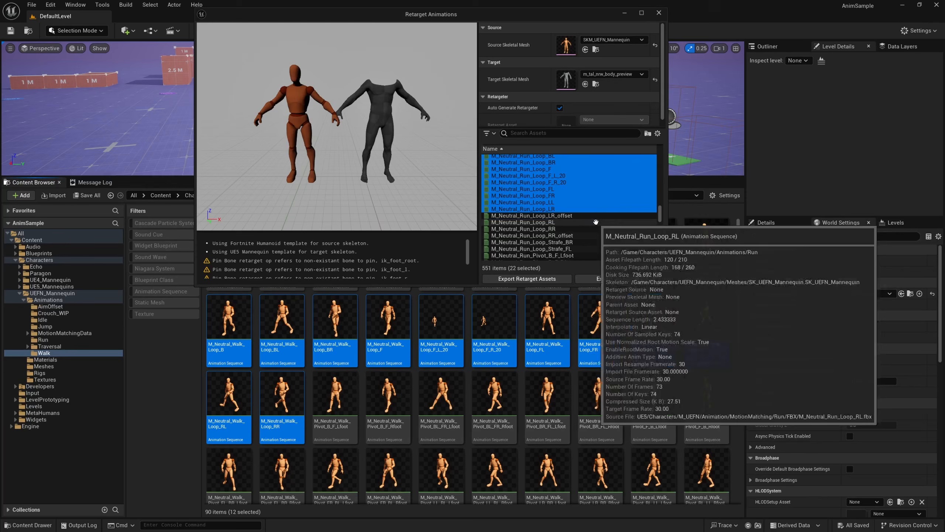
left_click(570, 216, "ctrl")
left_click(569, 222, "ctrl")
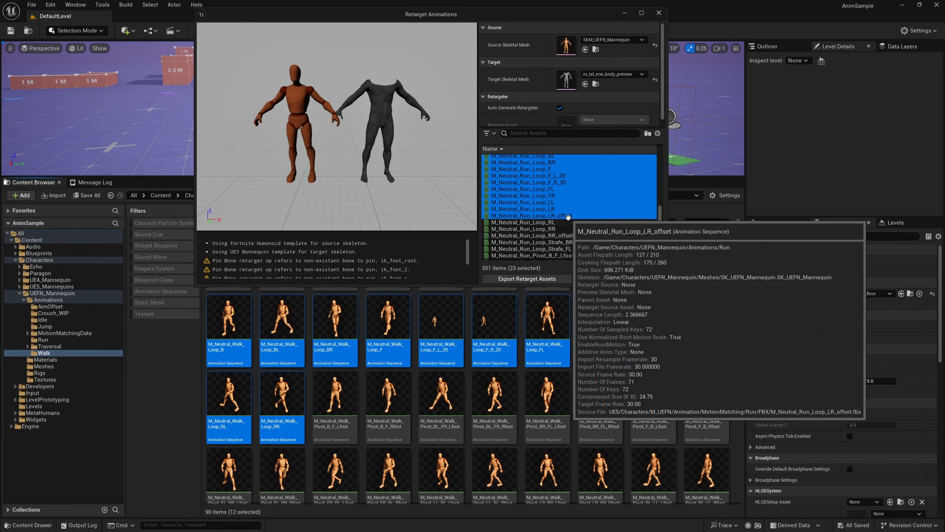
left_click(568, 229, "ctrl")
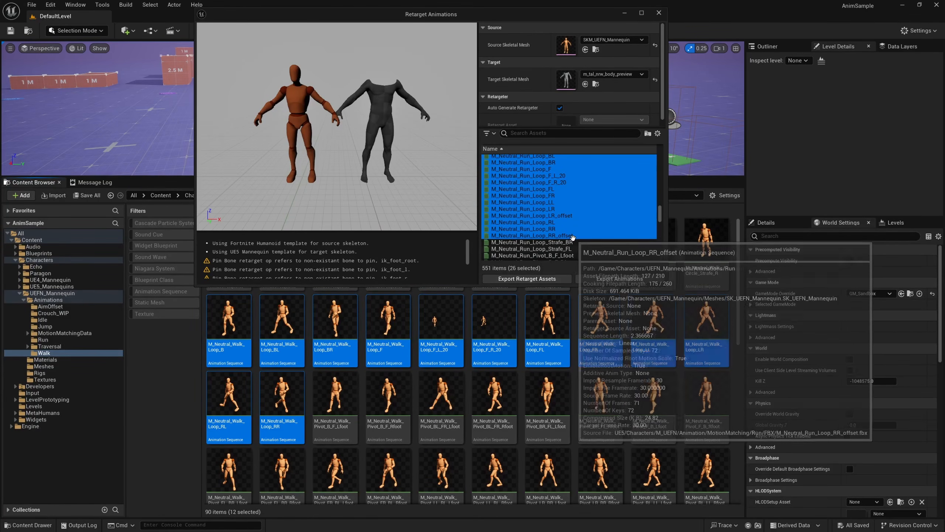
left_click(591, 235, "ctrl")
scroll(590, 236, "up", 4)
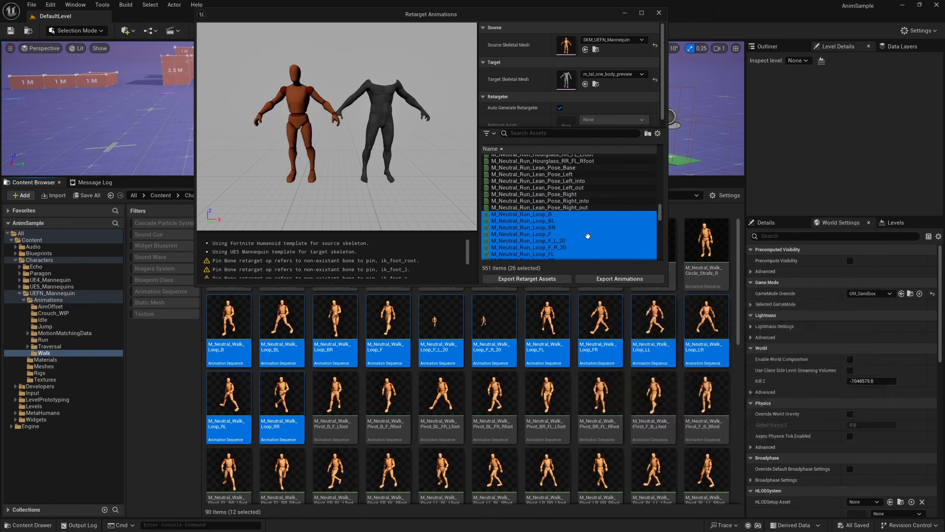
scroll(532, 218, "down", 4)
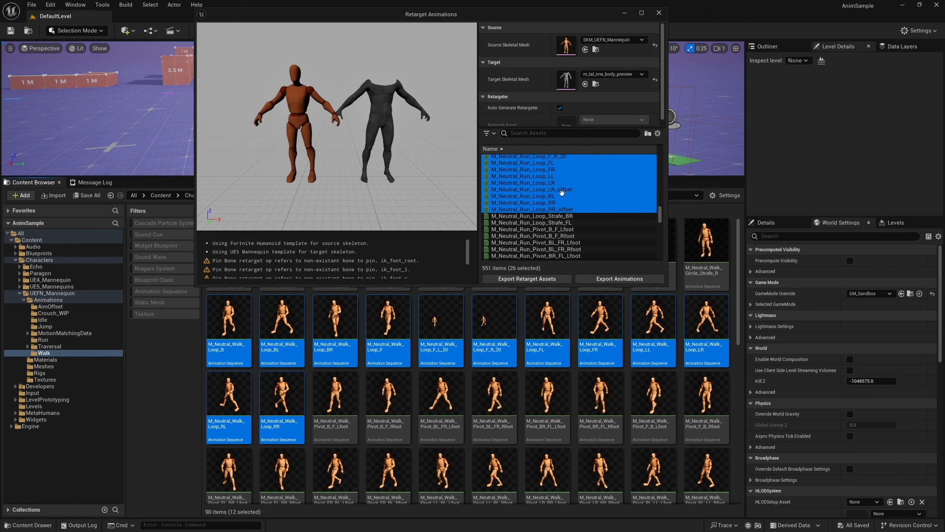
scroll(583, 211, "up", 2)
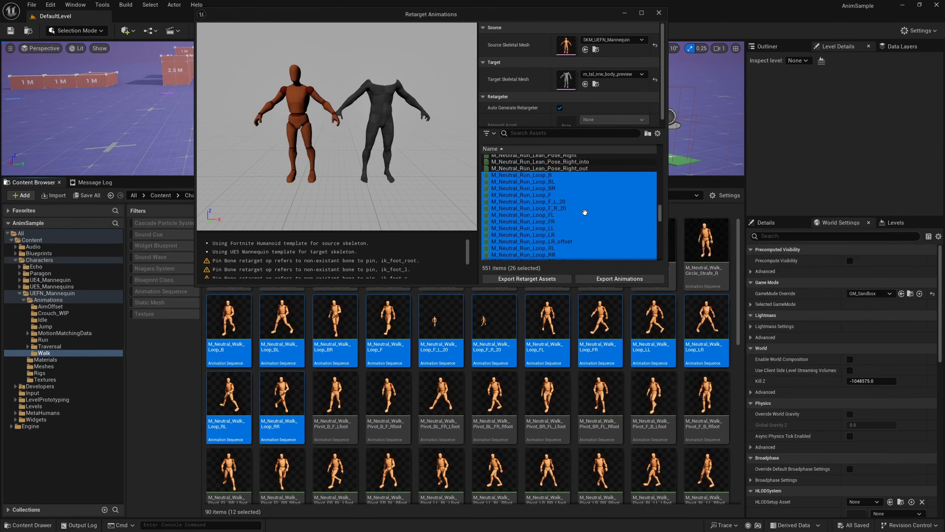
Start exporting the retargeted animations, creating an Anims folder under Content and choosing it as the export path.
mouse_move(660, 215)
left_mouse_down()
mouse_move(667, 245)
mouse_move(677, 214)
left_mouse_up()
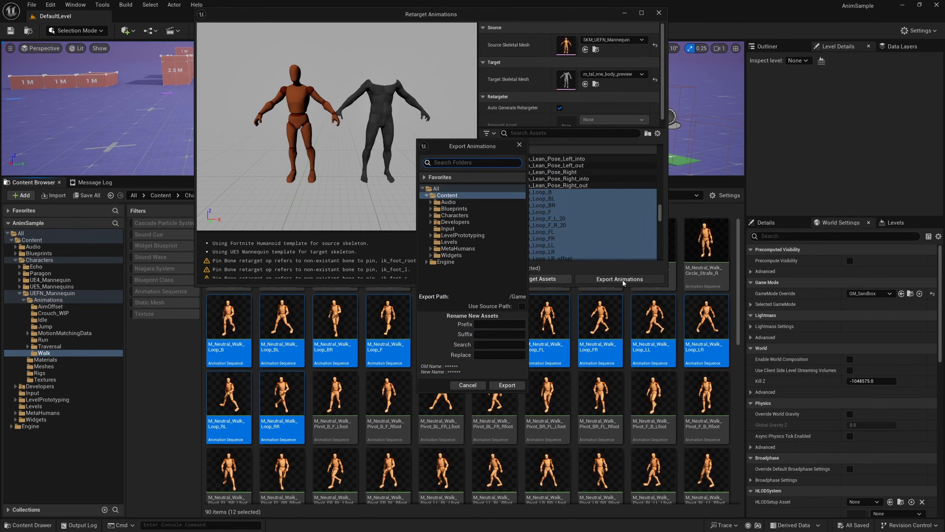
right_click(446, 272)
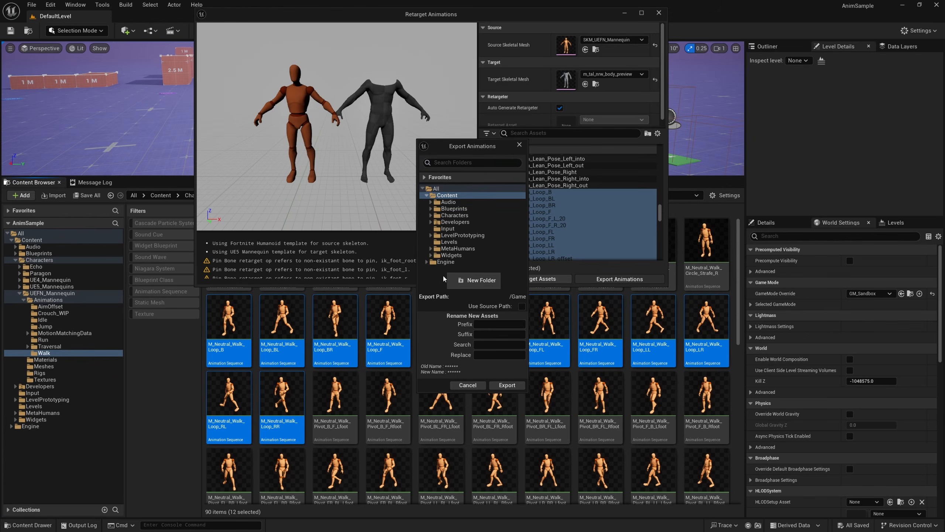
left_click(477, 280)
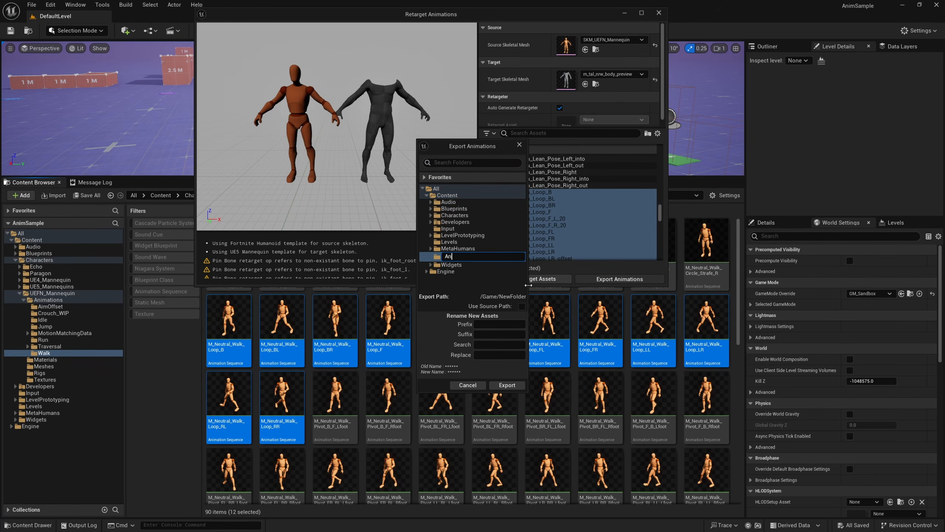
type("Anims")
key("Return")
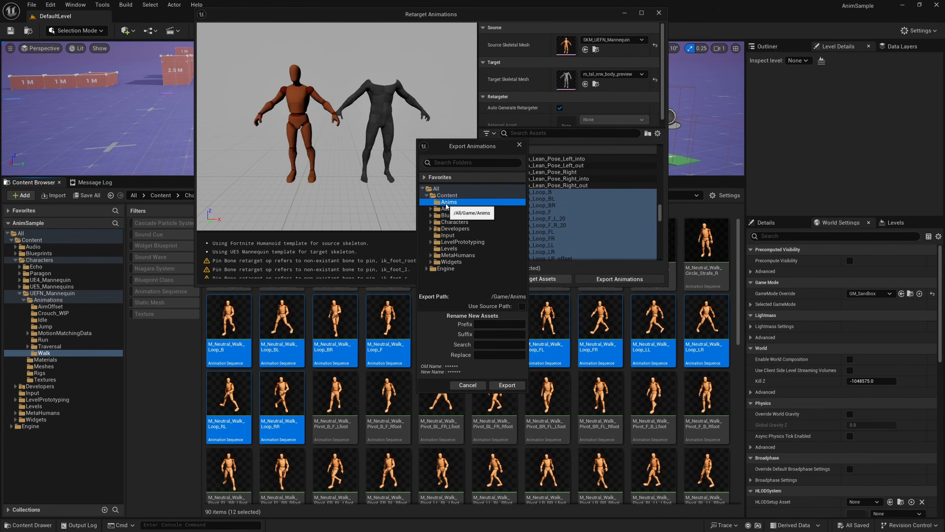
left_click(463, 202)
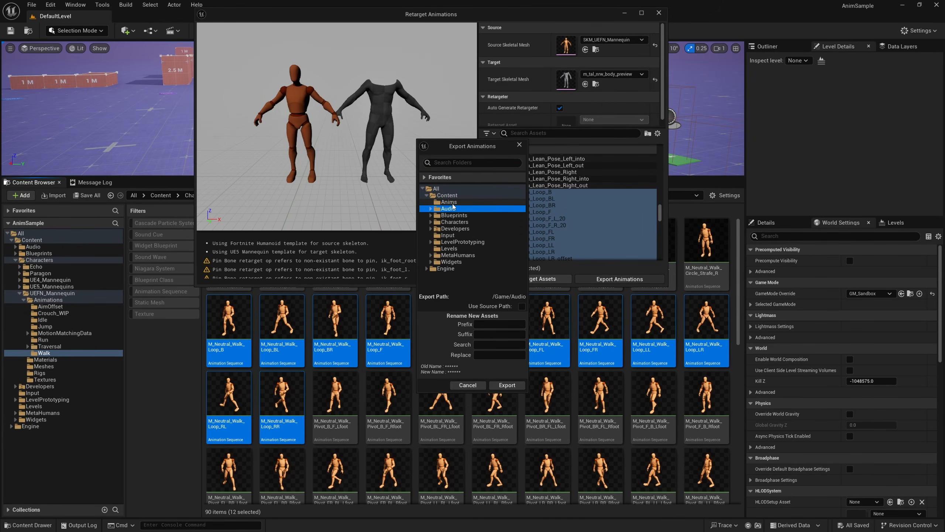
Replace M_ with MH_Trey_ in the new asset names and export the retargeted animations with the default batch options.
left_click(484, 345)
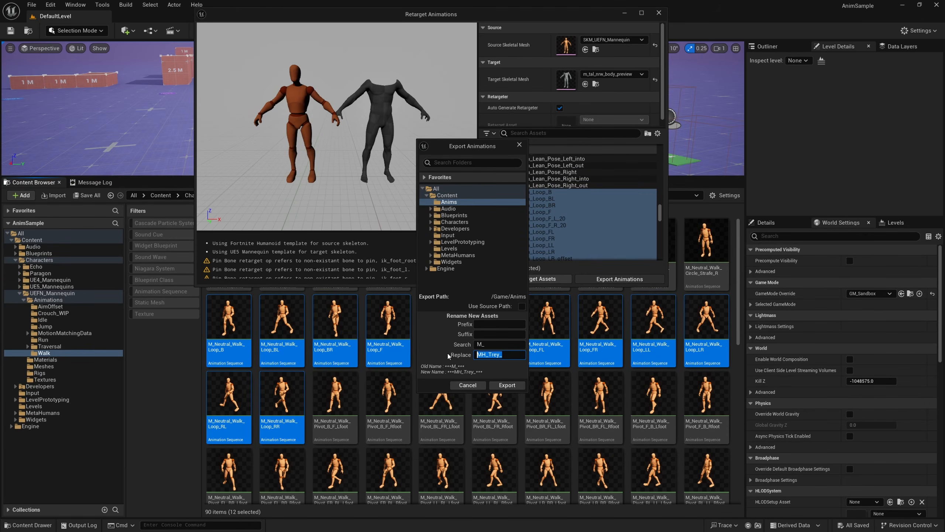
left_click(517, 385)
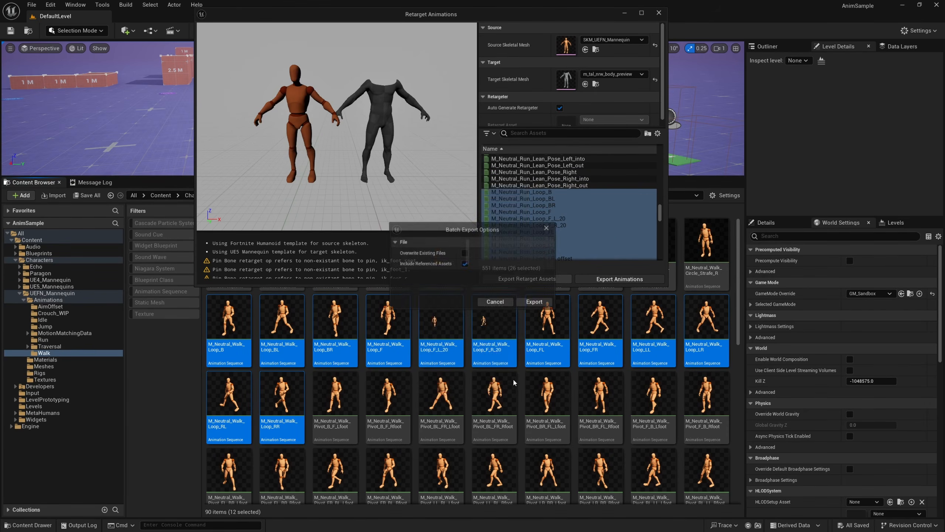
left_click(540, 303)
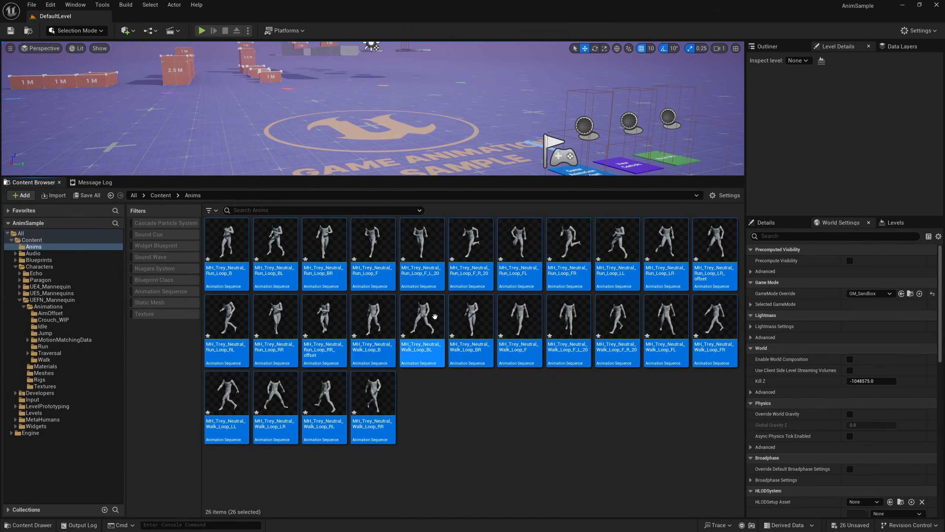
Save all the newly exported MH_Trey animation sequences.
mouse_move(429, 302)
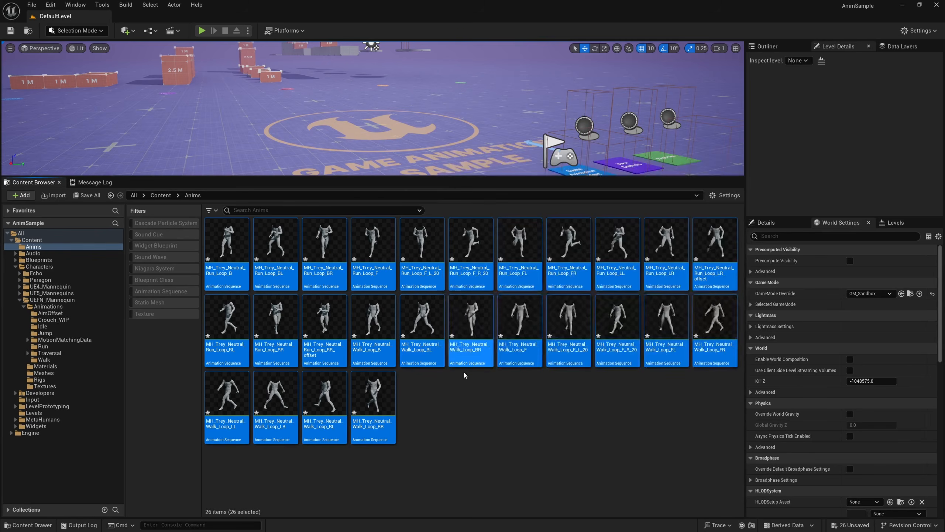
left_click(86, 195)
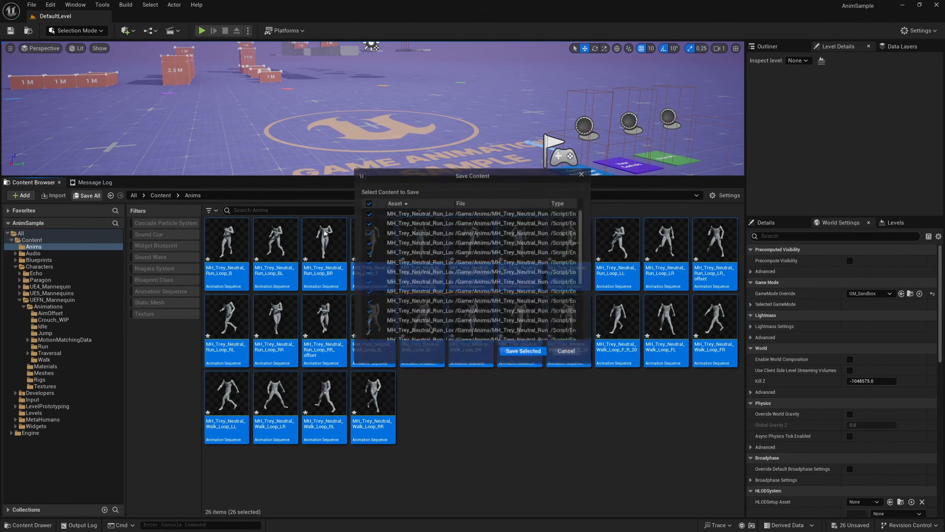
left_click(523, 351)
Select every MH_Trey animation in the Anims folder and open the migration asset report for them.
mouse_move(380, 404)
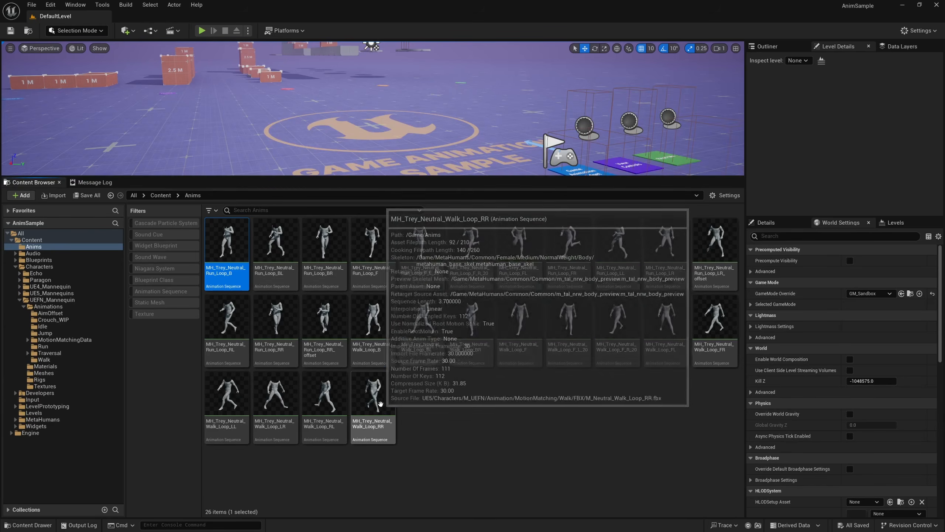
key("ctrl+a")
right_click(454, 331)
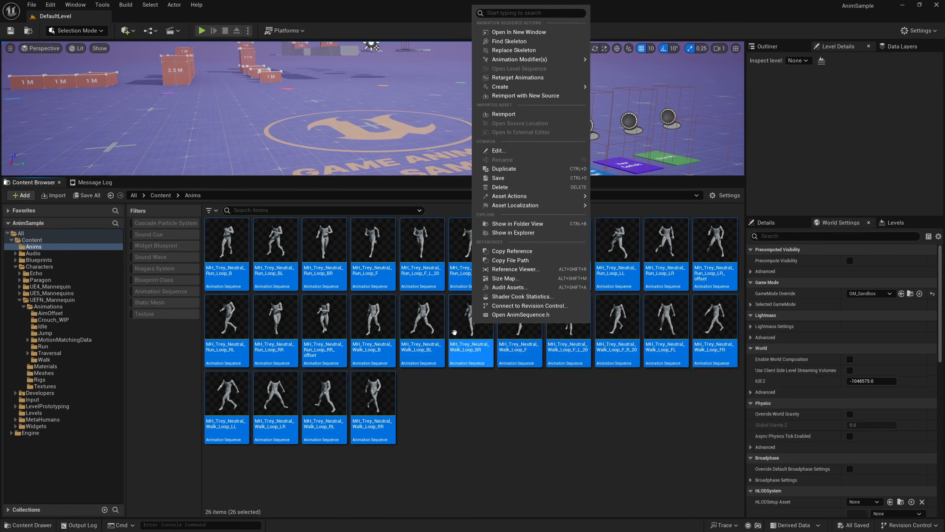
mouse_move(521, 195)
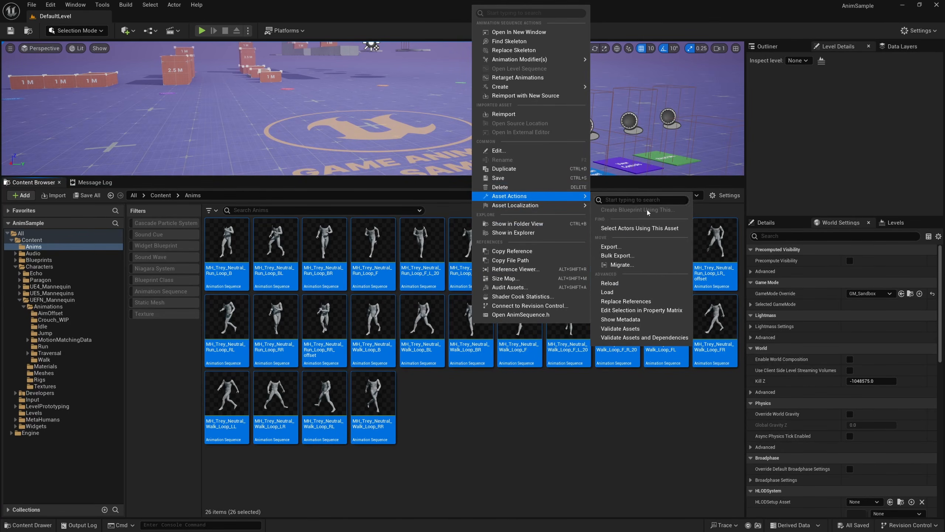
left_click(620, 265)
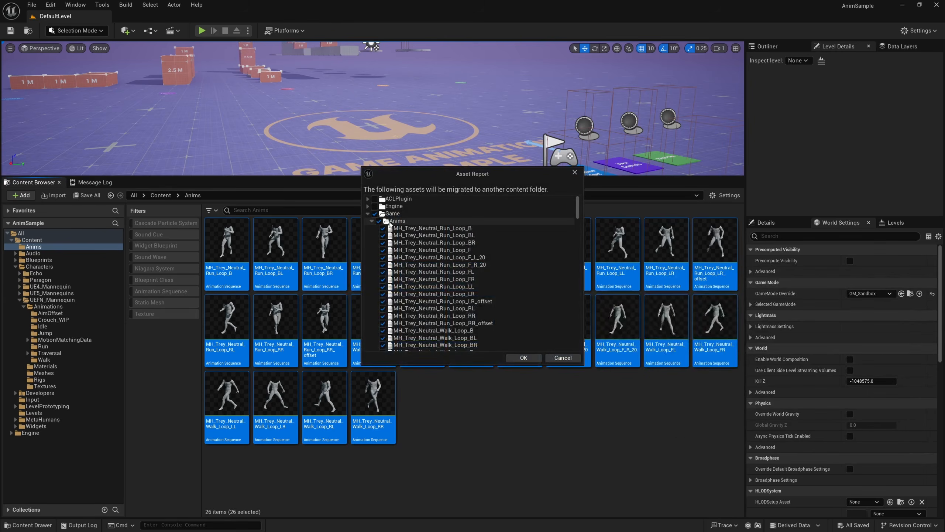
Limit the migration to the Anims folder's assets and migrate them into the Content folder of FPS_Tutorial - Copy.
mouse_move(579, 204)
left_mouse_down()
mouse_move(576, 342)
mouse_move(567, 192)
left_mouse_up()
scroll(449, 296, "down", 3)
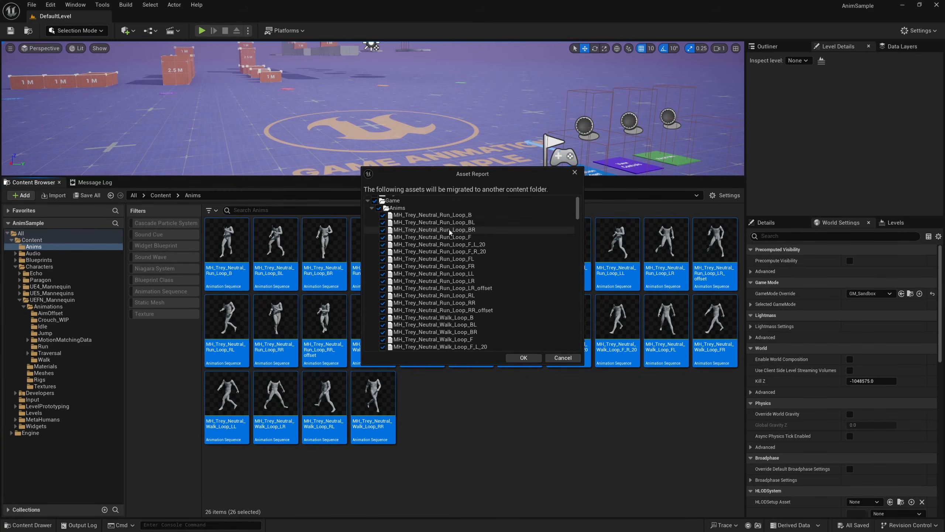
scroll(446, 297, "down", 3)
scroll(428, 290, "up", 6)
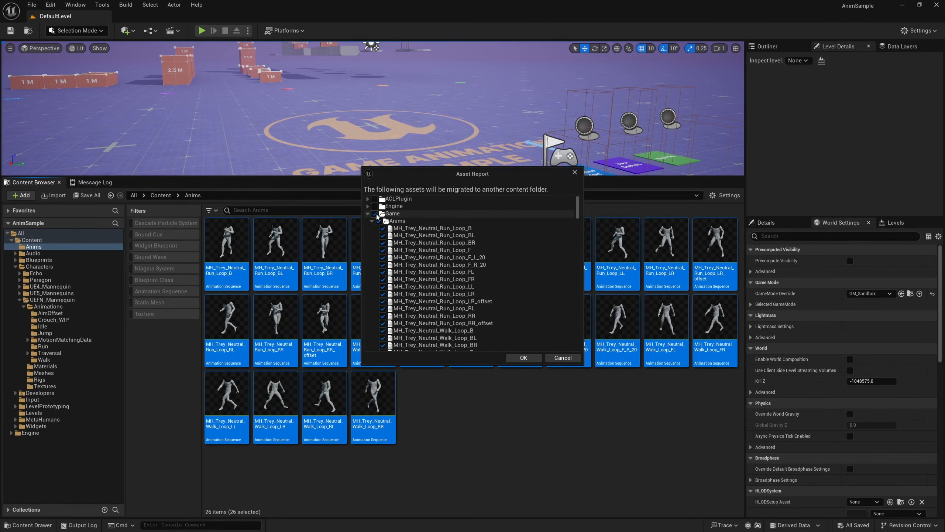
mouse_move(578, 209)
left_mouse_down()
mouse_move(578, 295)
mouse_move(577, 204)
left_mouse_up()
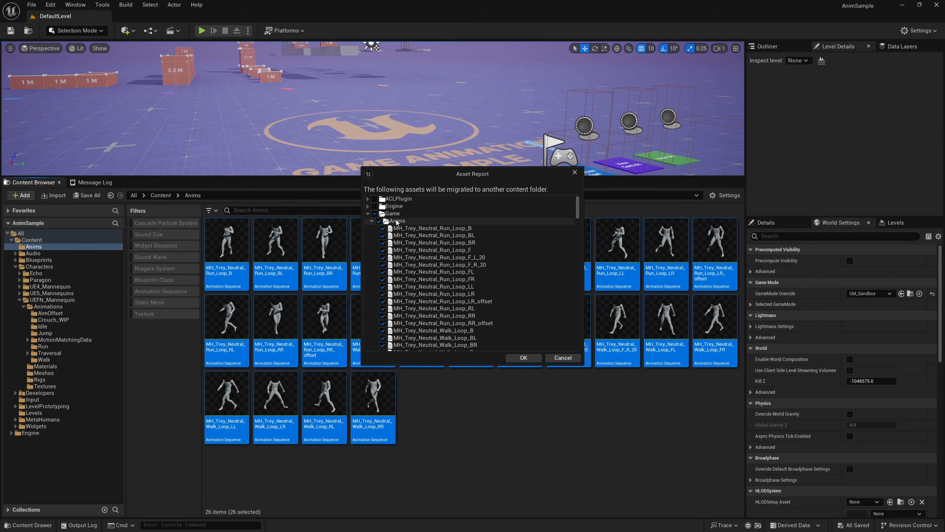
left_click_drag(579, 205, 582, 202)
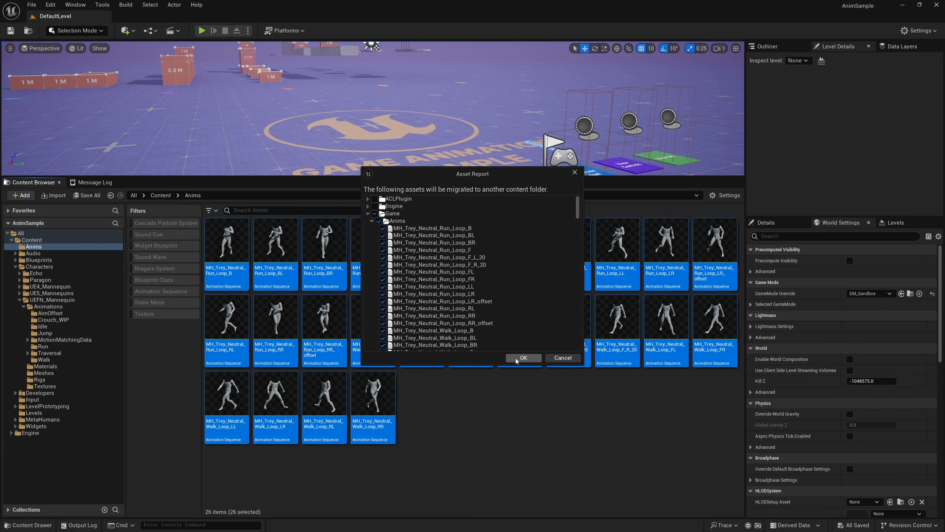
left_click(522, 358)
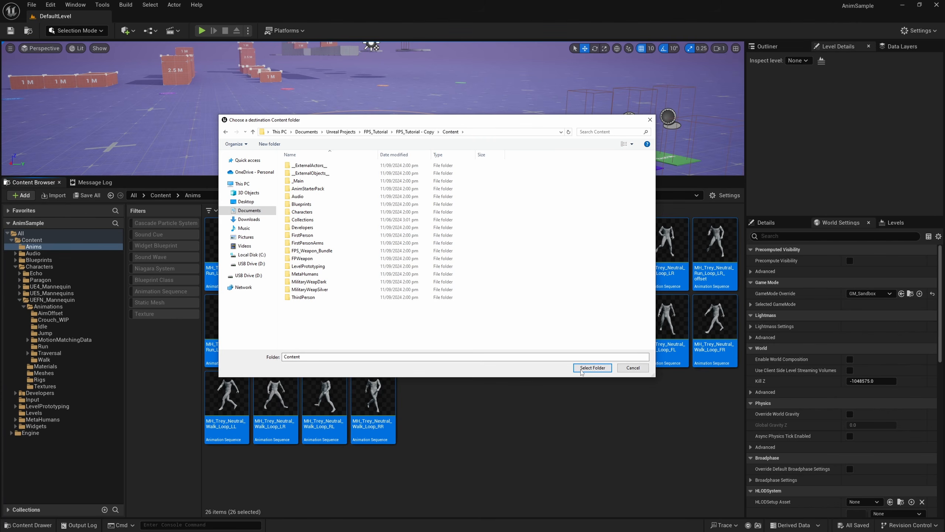
left_click(593, 367)
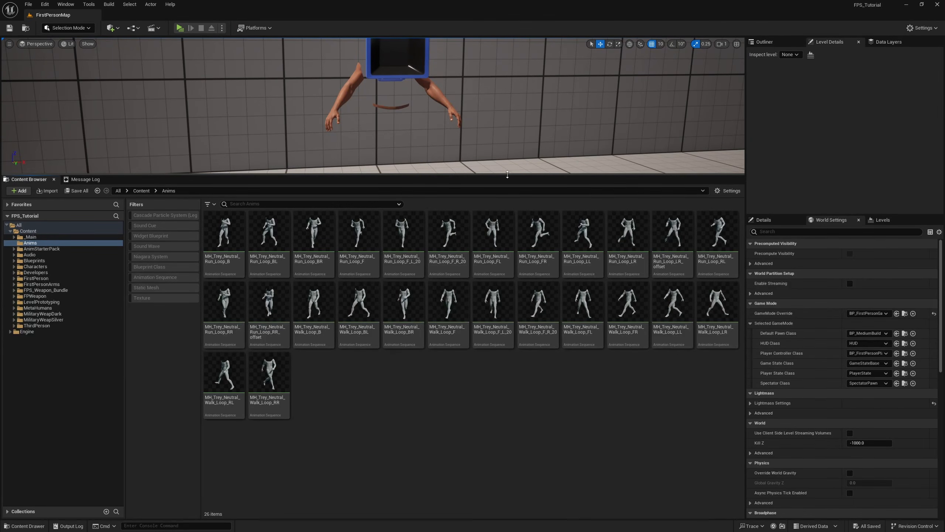
In the FPS_Tutorial project, replace the skeleton of all MH_Trey run and walk loops in Anims with metahuman_Trey.
left_click_drag(507, 175, 507, 214)
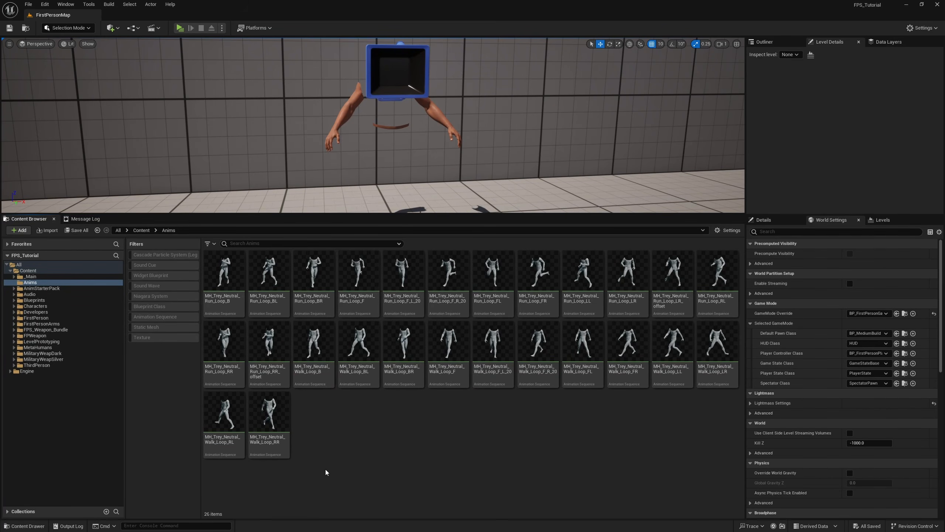
mouse_move(285, 443)
left_click(235, 307)
left_click(272, 424, "shift")
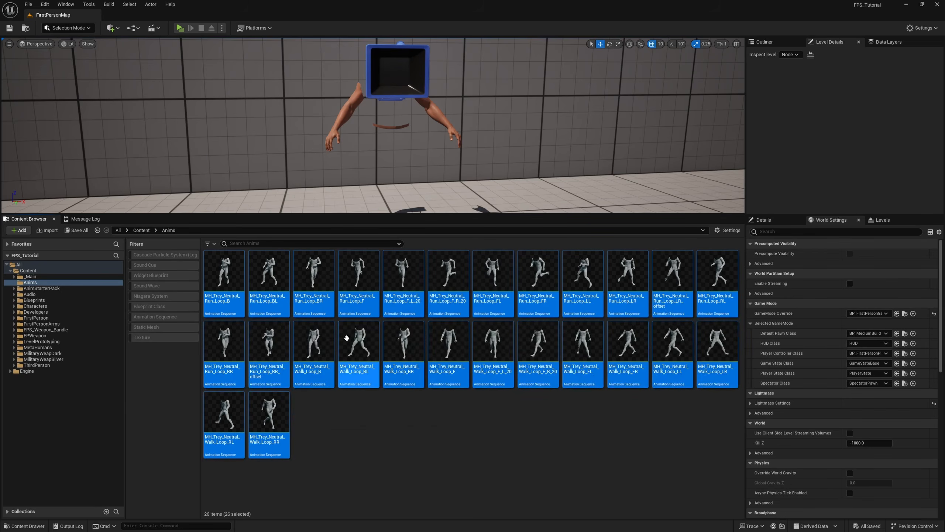
right_click(363, 354)
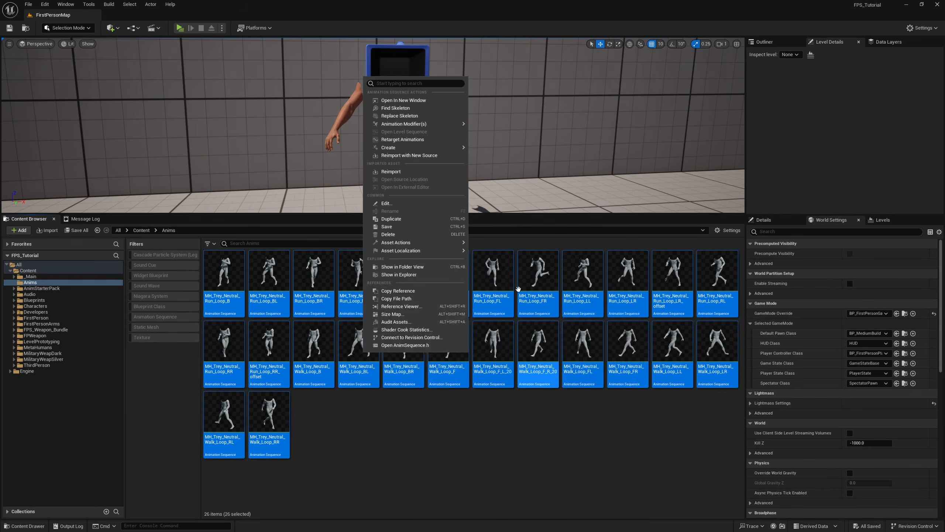
left_click(413, 117)
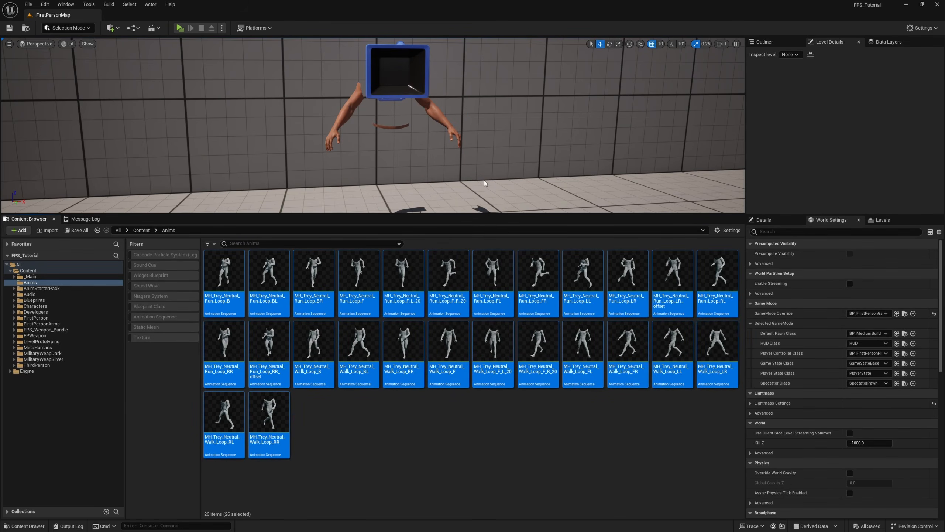
scroll(509, 263, "down", 3)
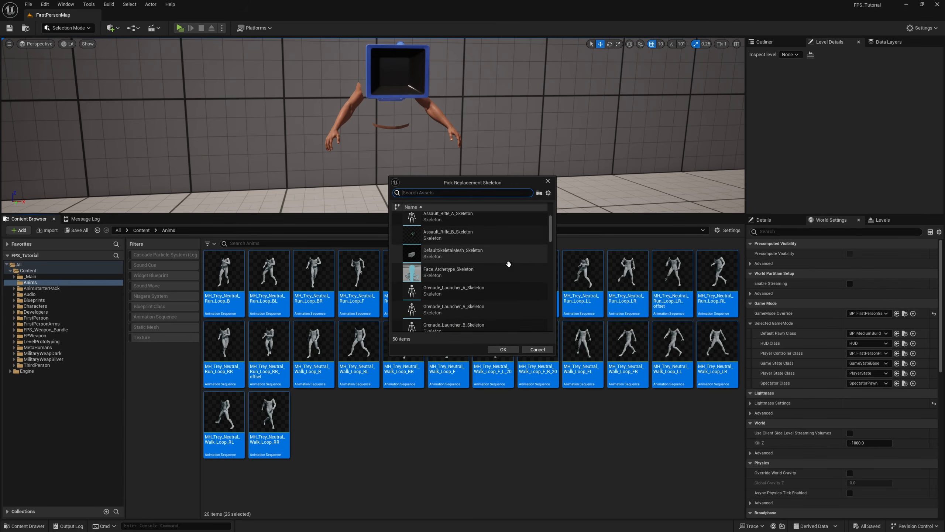
scroll(506, 267, "down", 3)
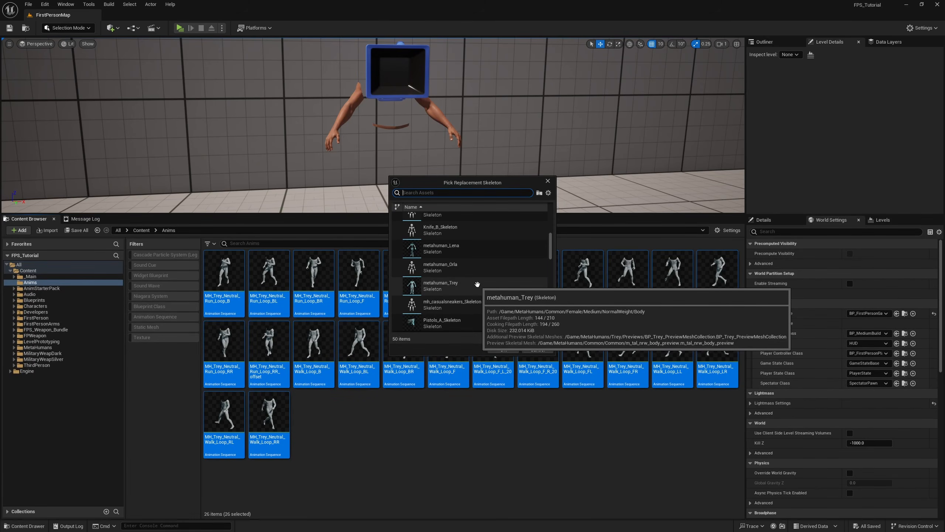
left_click(465, 284)
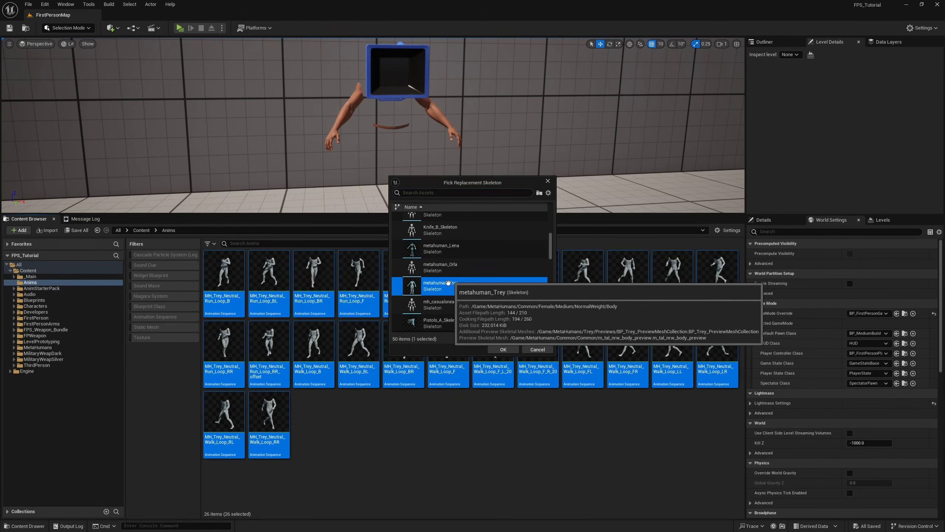
left_click(538, 349)
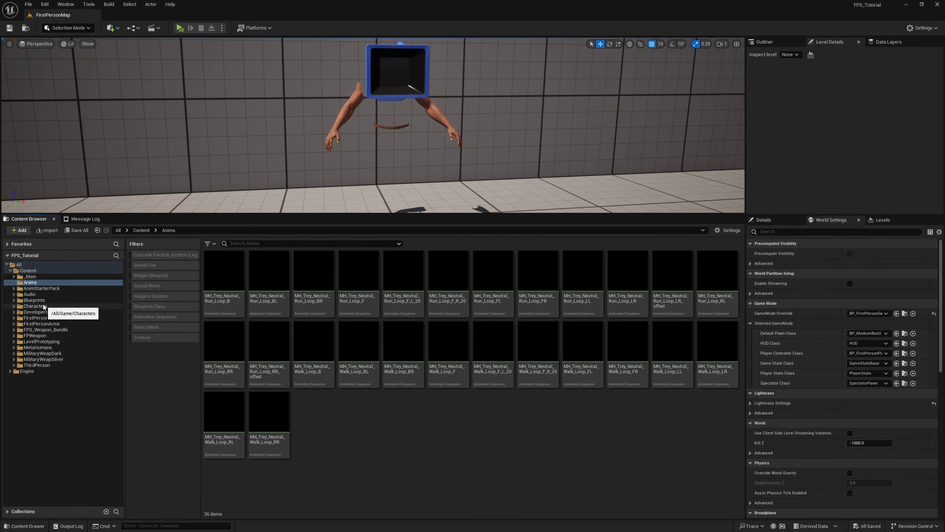
Open the BP_MediumBuild blueprint from the FirstPerson/Blueprints/Characters folder.
left_click(33, 300)
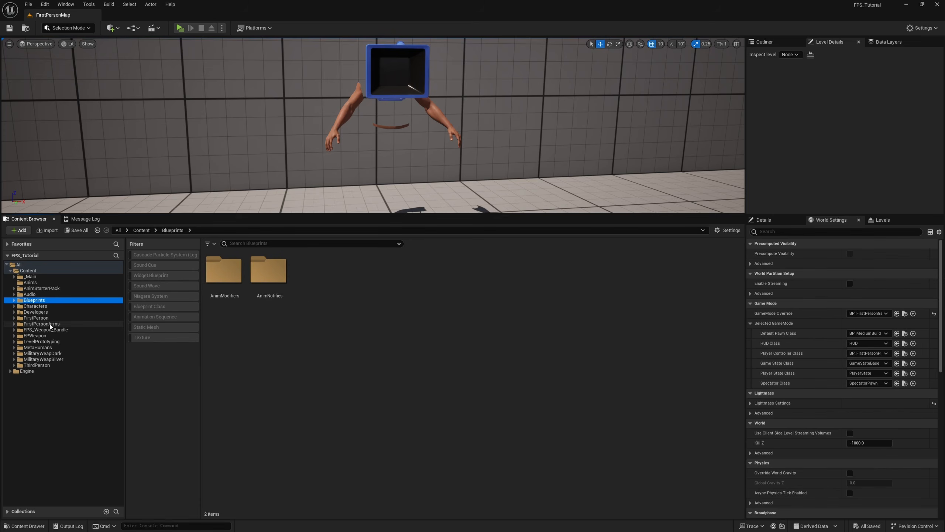
left_click(36, 318)
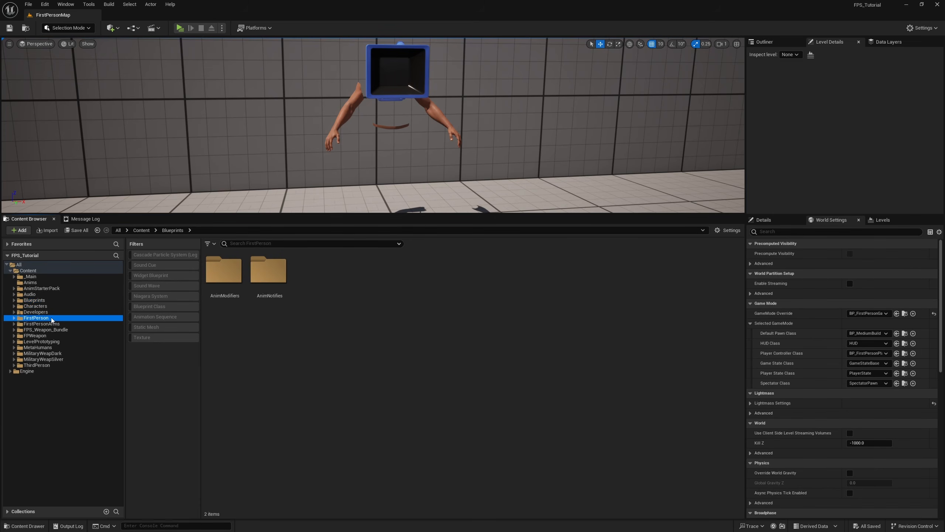
double_click(216, 296)
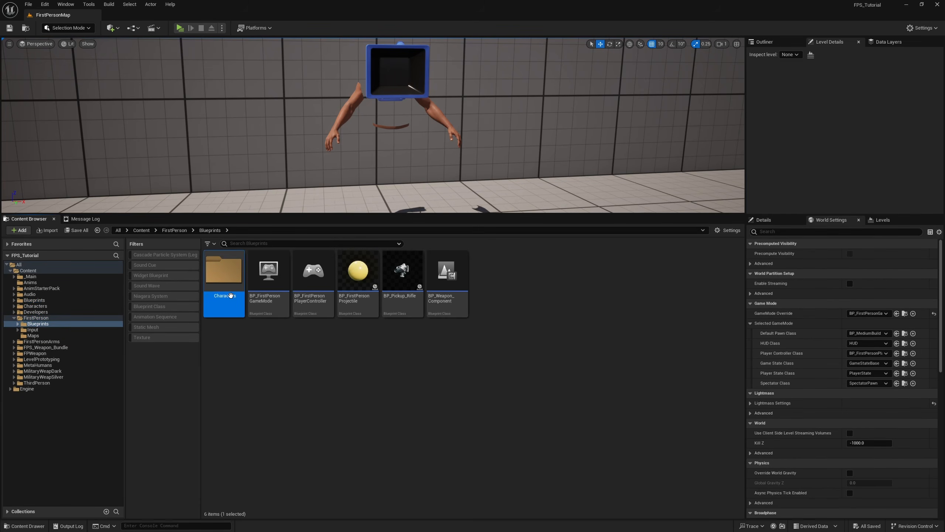
double_click(224, 272)
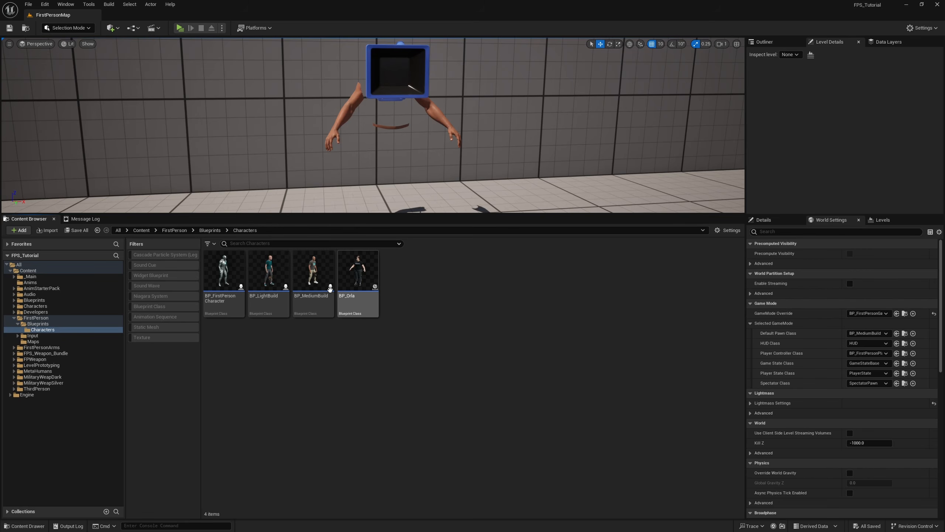
double_click(313, 272)
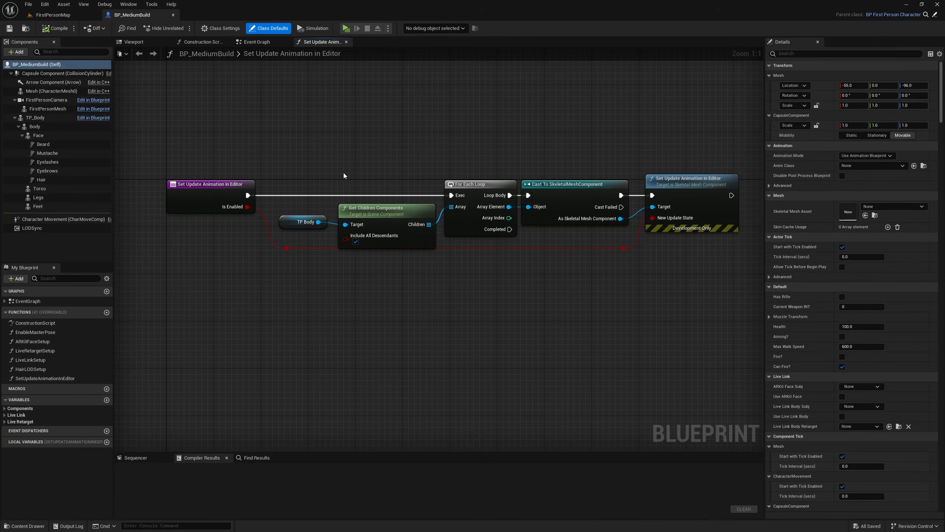
Open the m_tal_nrw_body_preview skeletal mesh from MetaHumans/Common/Common and check which skeleton it uses.
left_click(422, 261)
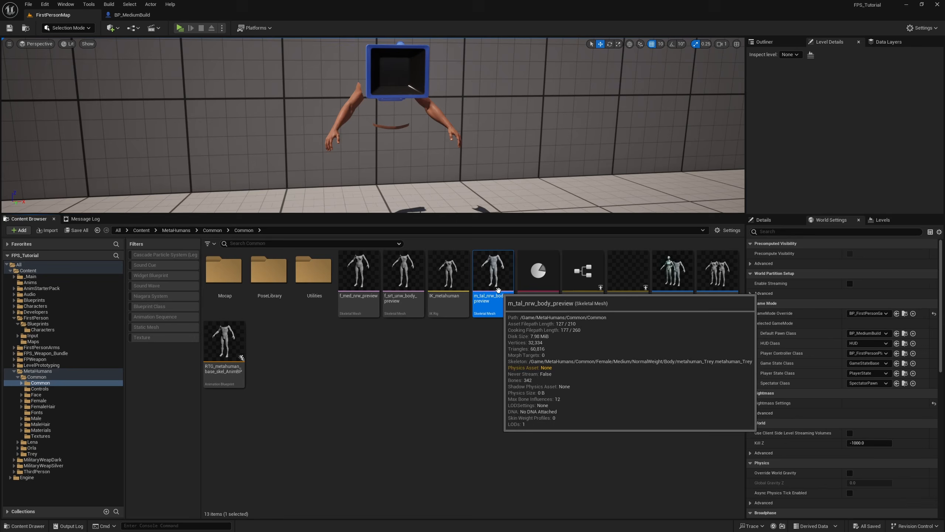
double_click(496, 288)
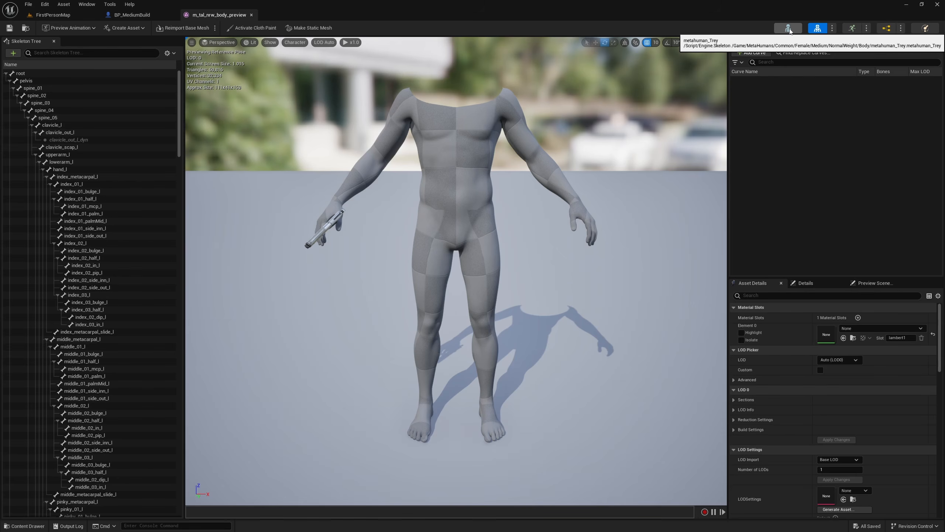
Open the metahuman_Trey skeleton to inspect its preview mesh, close the skeleton and mesh editors, and return to the FirstPersonMap level.
left_click(788, 28)
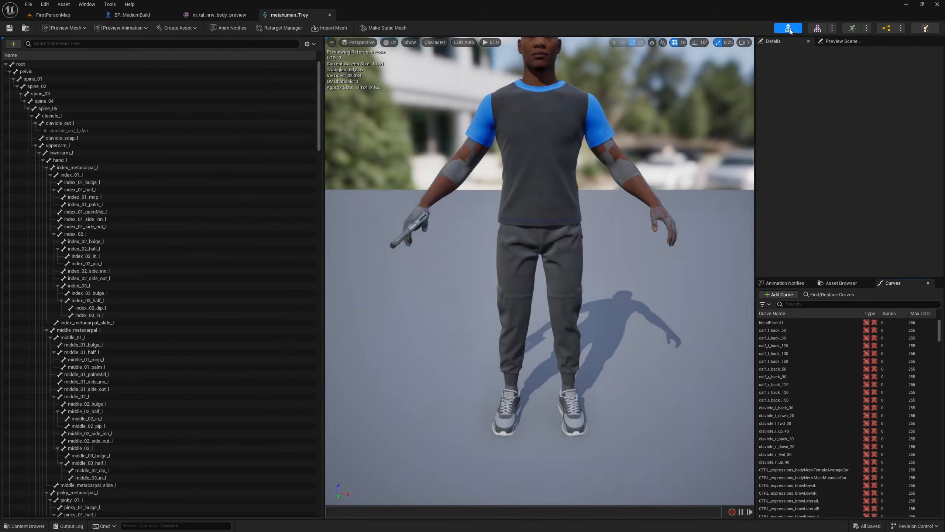
right_click_drag(519, 168, 520, 159)
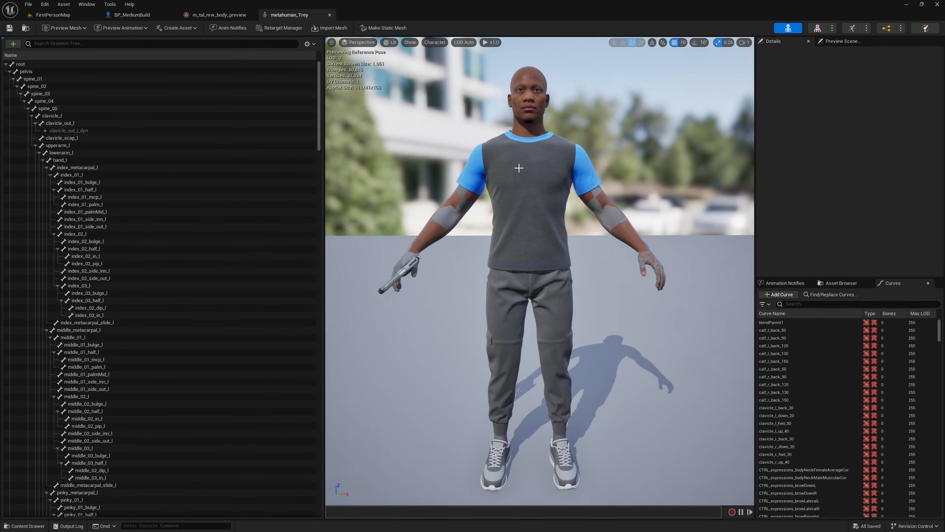
left_click(329, 15)
left_click(248, 14)
left_click(49, 15)
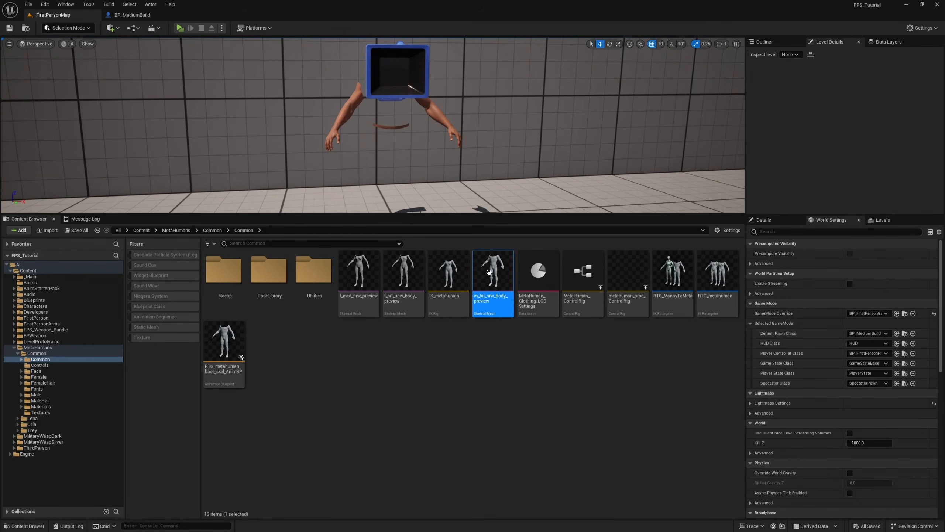
Locate the skeleton asset of m_tal_nrw_body_preview in the project content, and close the BP_MediumBuild blueprint.
right_click(488, 272)
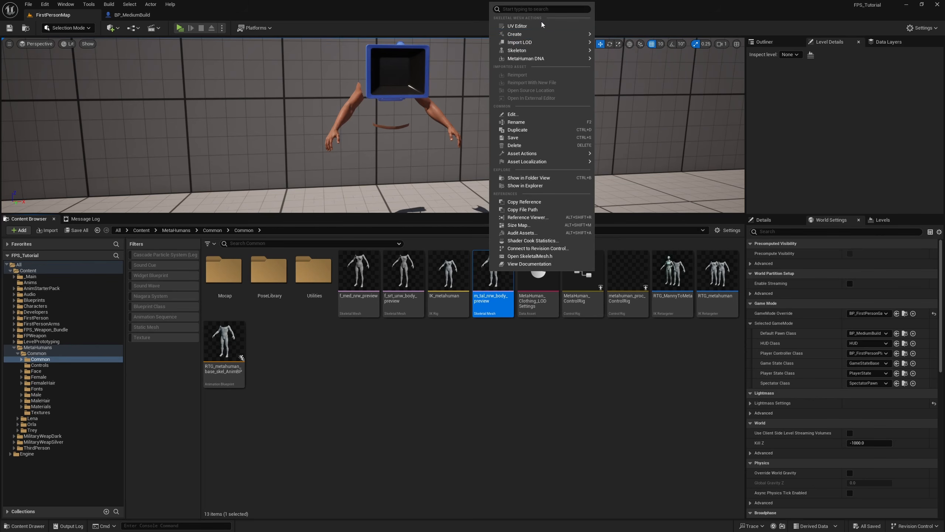
mouse_move(541, 48)
mouse_move(583, 53)
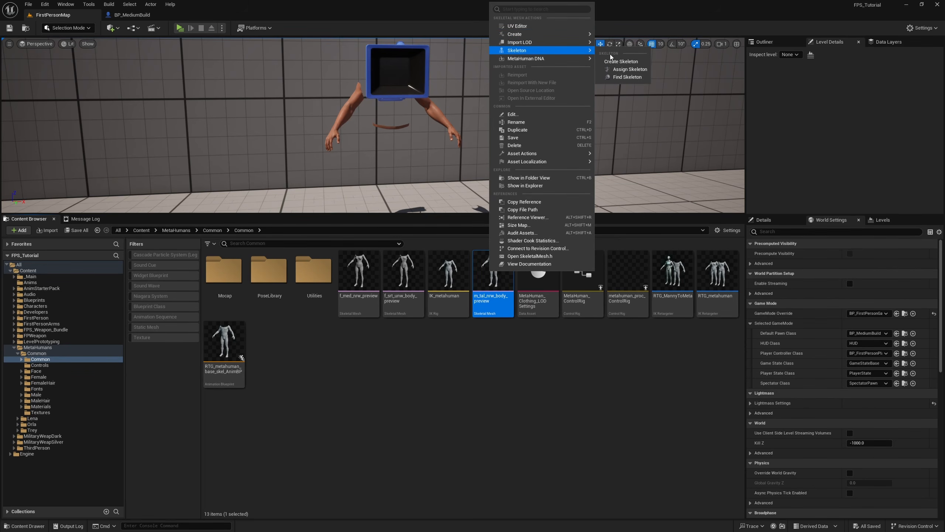
left_click(626, 77)
left_click(575, 396)
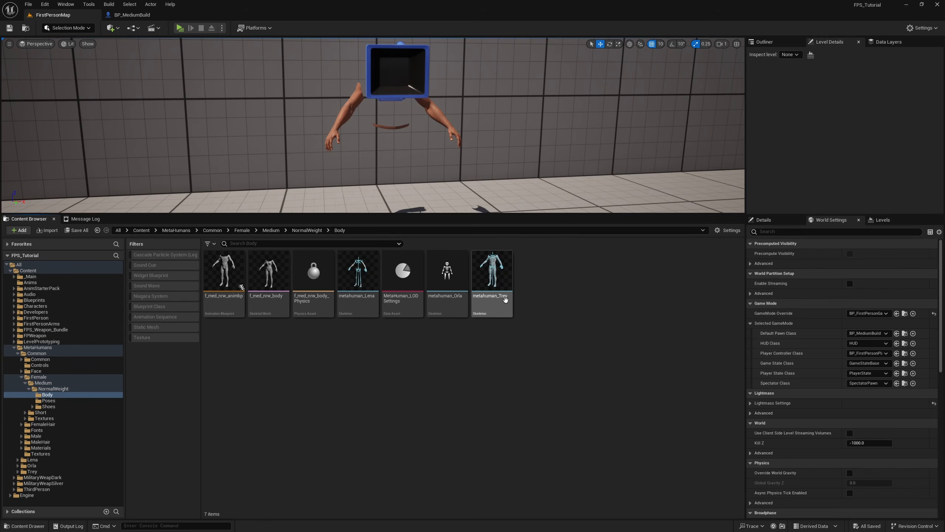
left_click(137, 15)
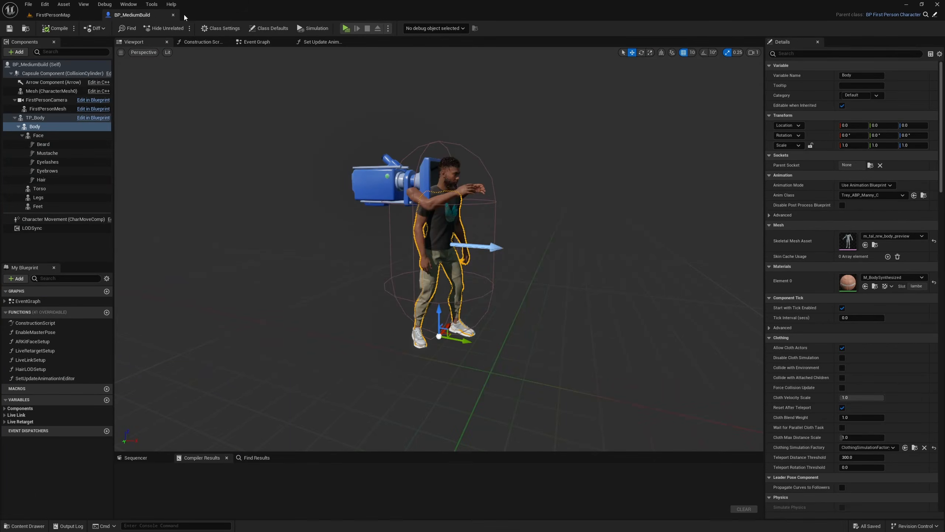
left_click(174, 15)
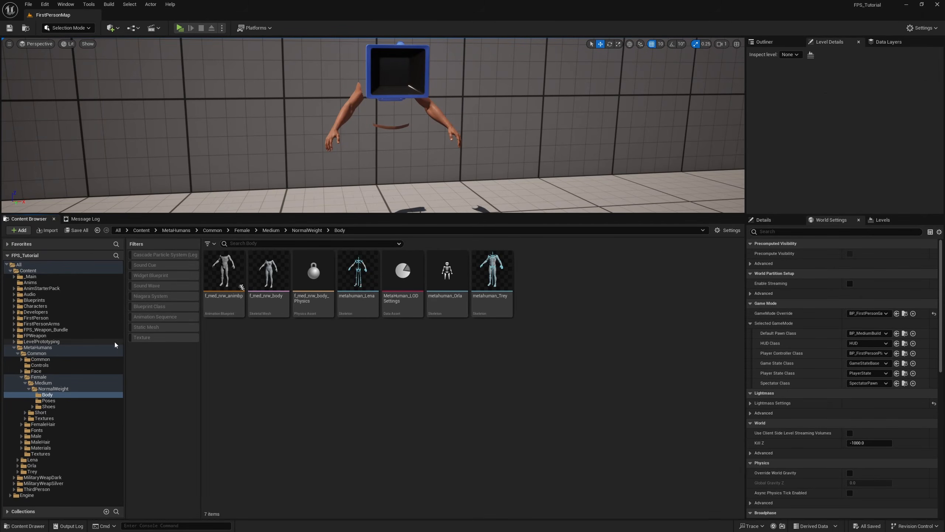
Replace the skeleton of all MH_Trey_Neutral run and walk loops in the Anims folder with metahuman_Trey.
left_click(32, 282)
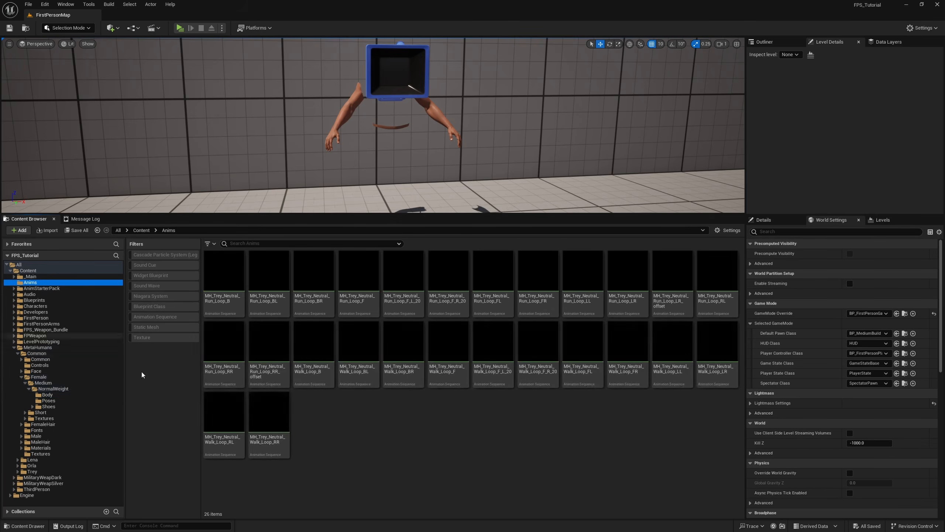
left_click(228, 282)
left_click(270, 418, "shift")
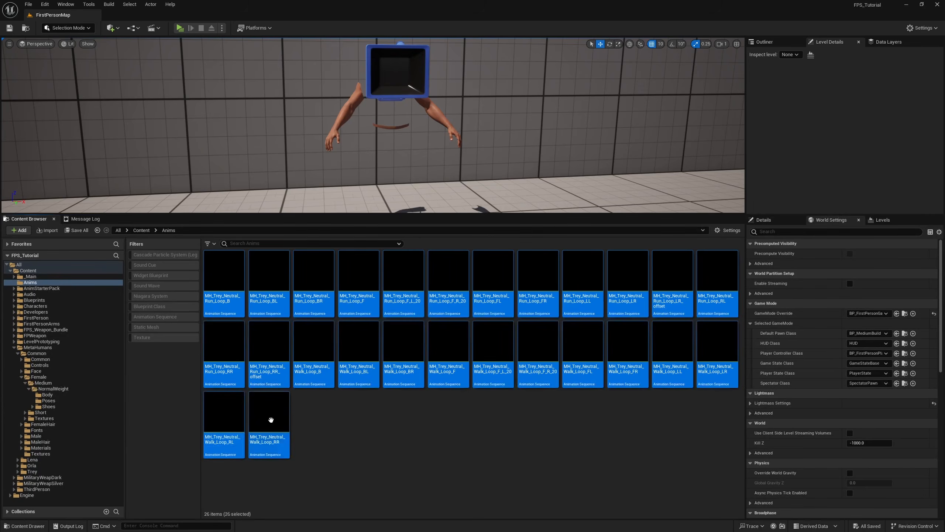
right_click(358, 347)
mouse_move(422, 116)
left_click(491, 123)
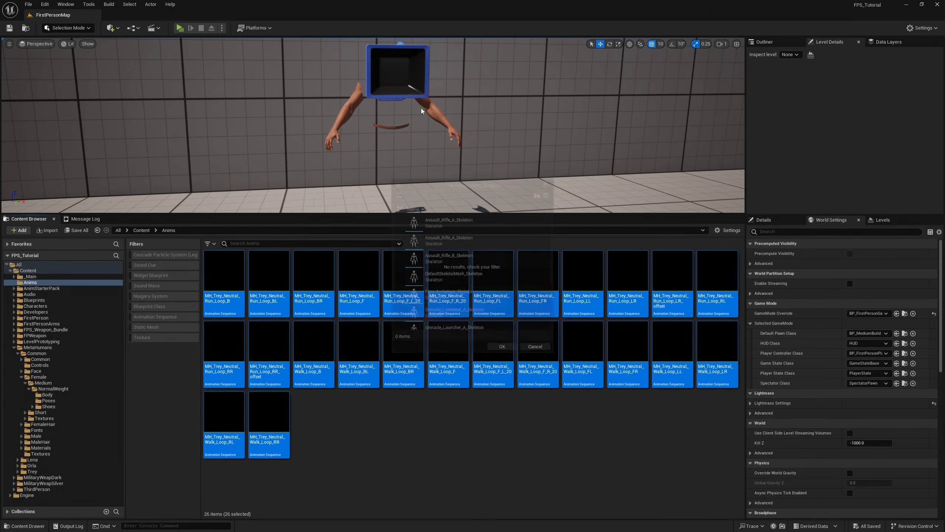
scroll(496, 311, "down", 3)
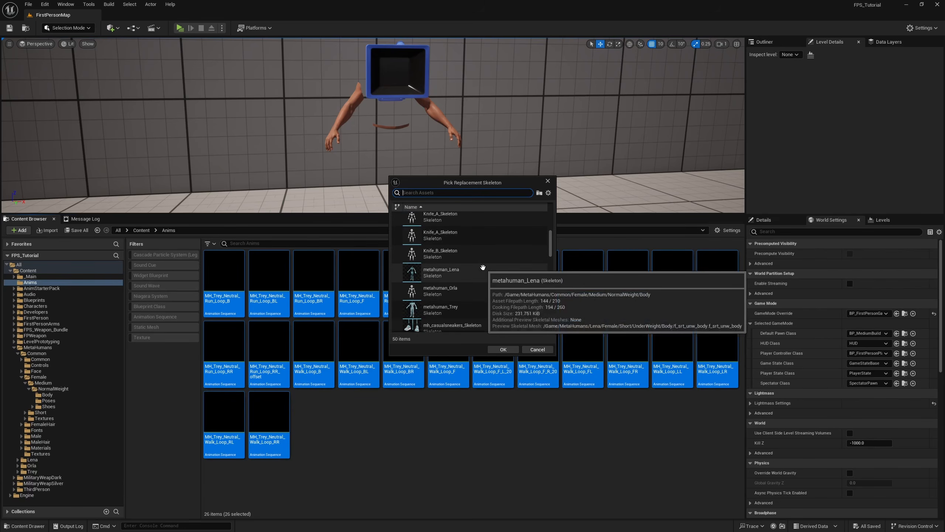
scroll(475, 312, "down", 1)
left_click(439, 308)
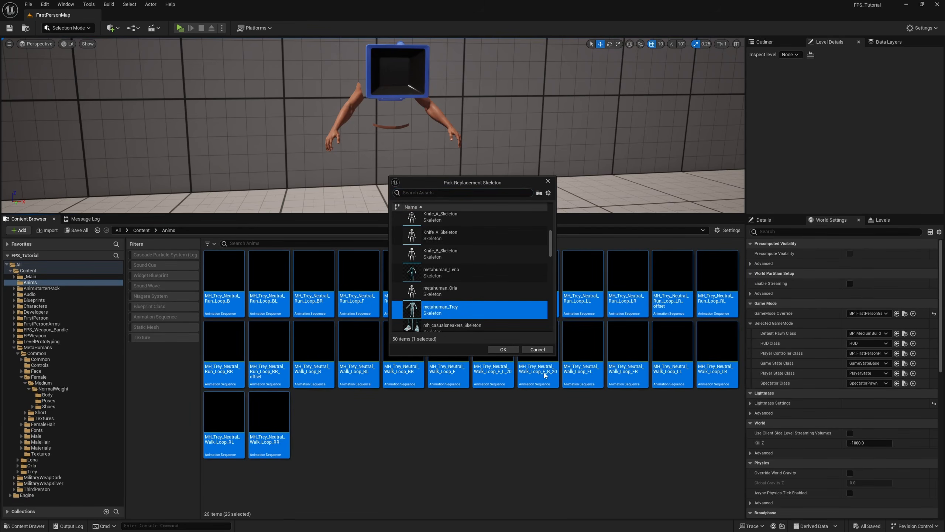
left_click(503, 349)
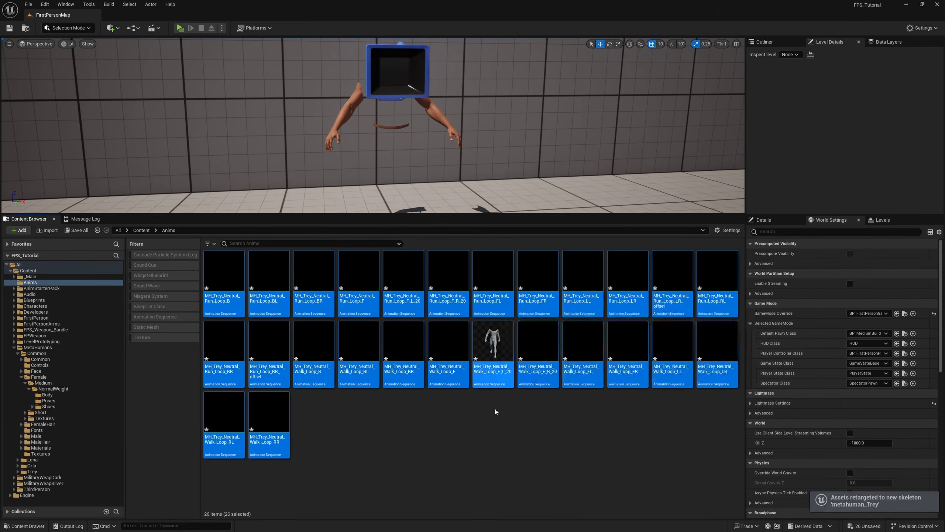
Save all the retargeted animation sequences and clear the selection in the Anims folder.
left_click(77, 230)
left_click(530, 352)
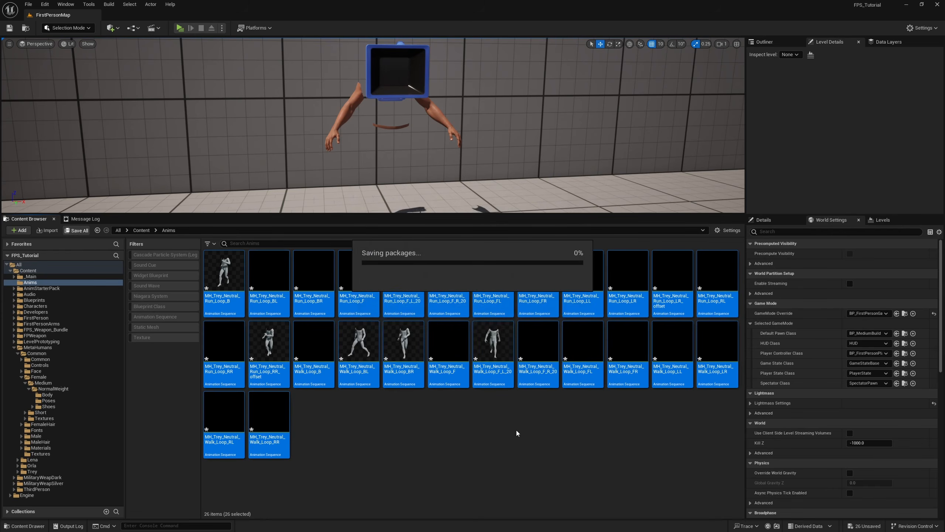
left_click(495, 443)
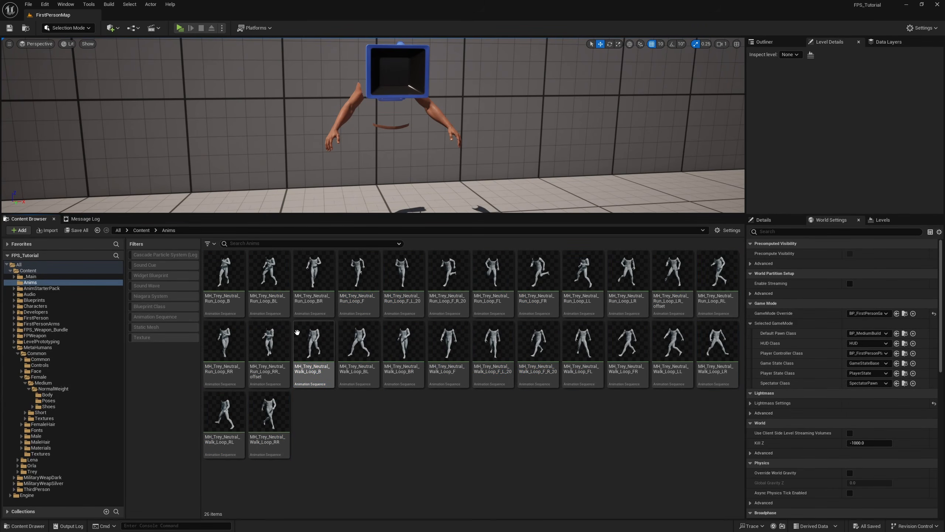
Open MH_Trey_Neutral_Run_Loop_B to check its playback on the MetaHuman, and close it again.
left_click(235, 298)
double_click(236, 298)
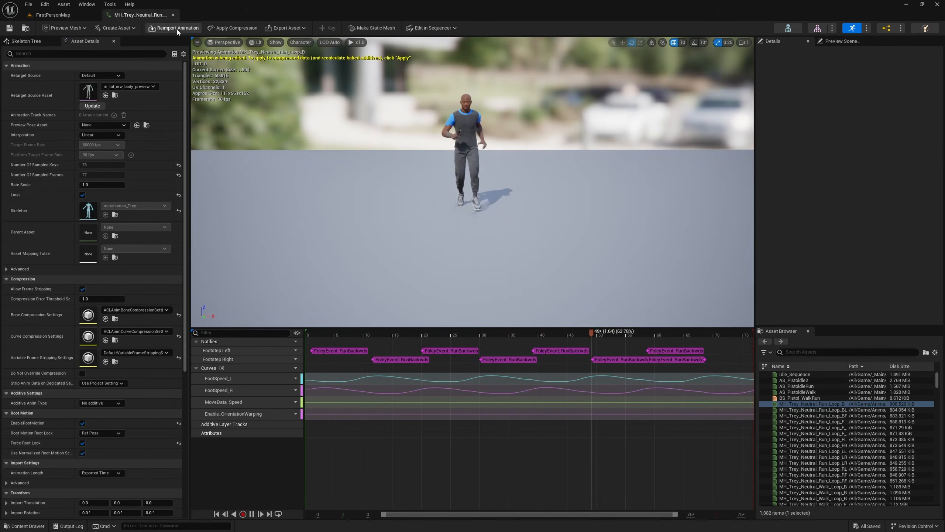
left_click(173, 14)
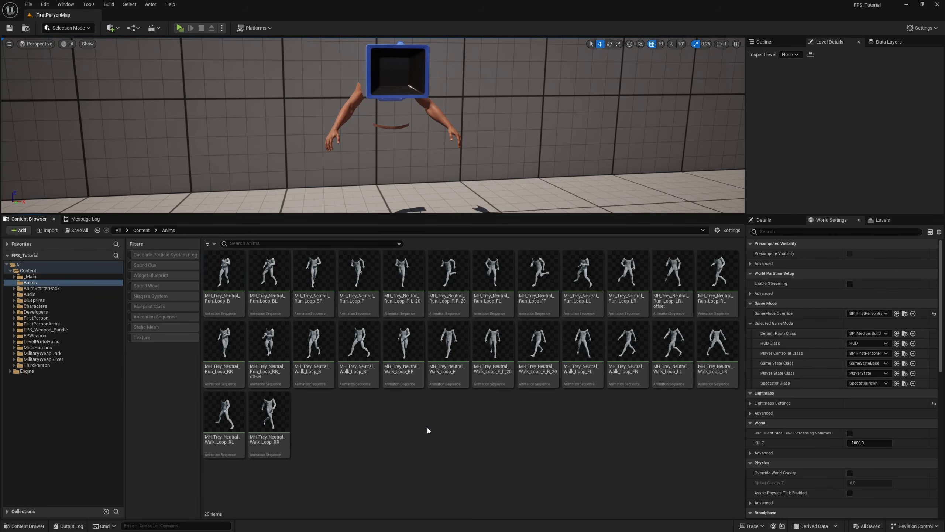
Create a Blend Space in the Anims folder for the metahuman_Trey skeleton and name it BS_Trey_WalkRun.
right_click(346, 430)
mouse_move(367, 266)
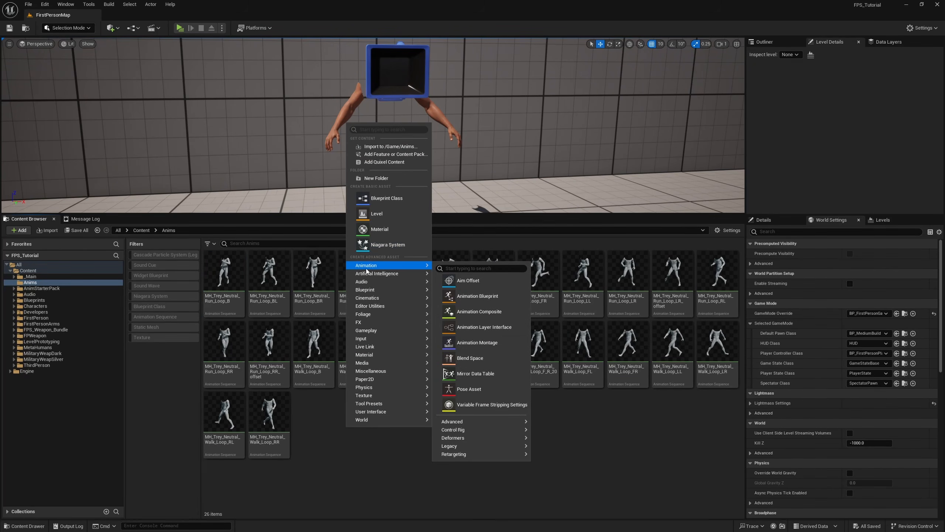
left_click(464, 358)
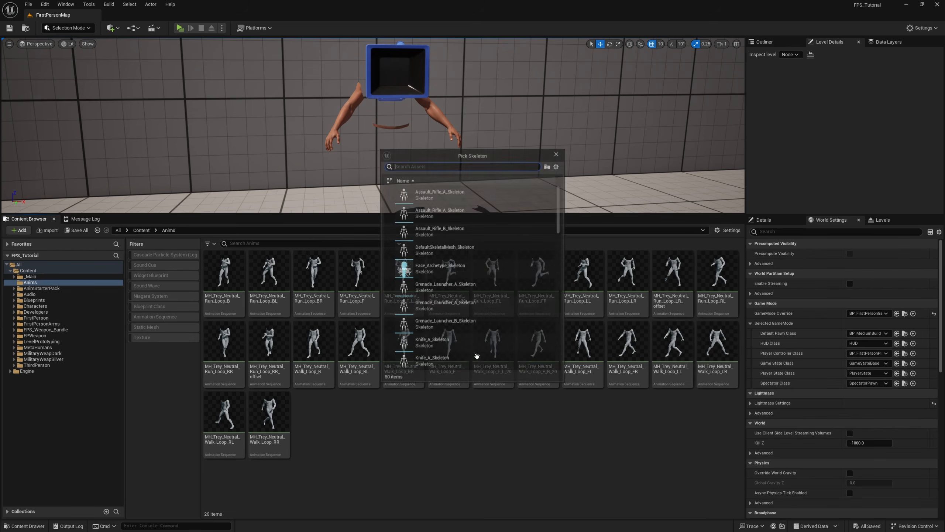
scroll(490, 284, "down", 5)
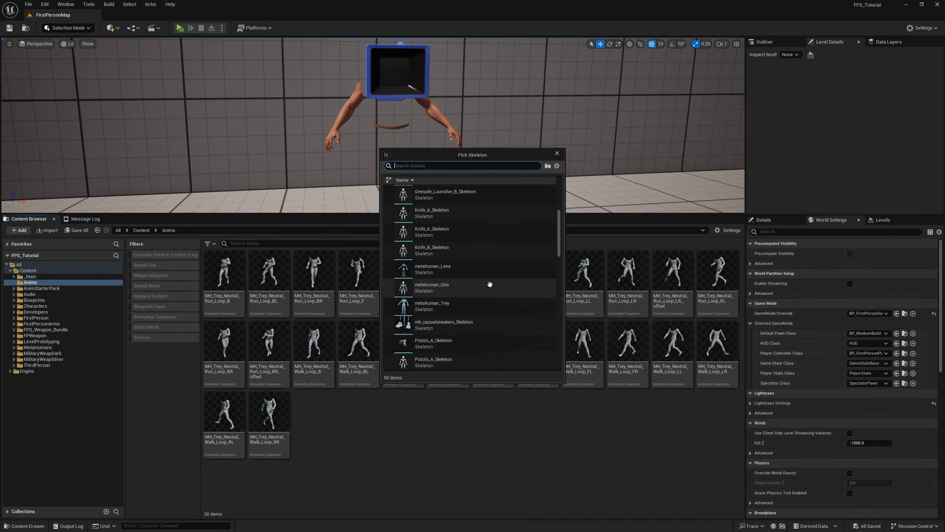
left_click(431, 306)
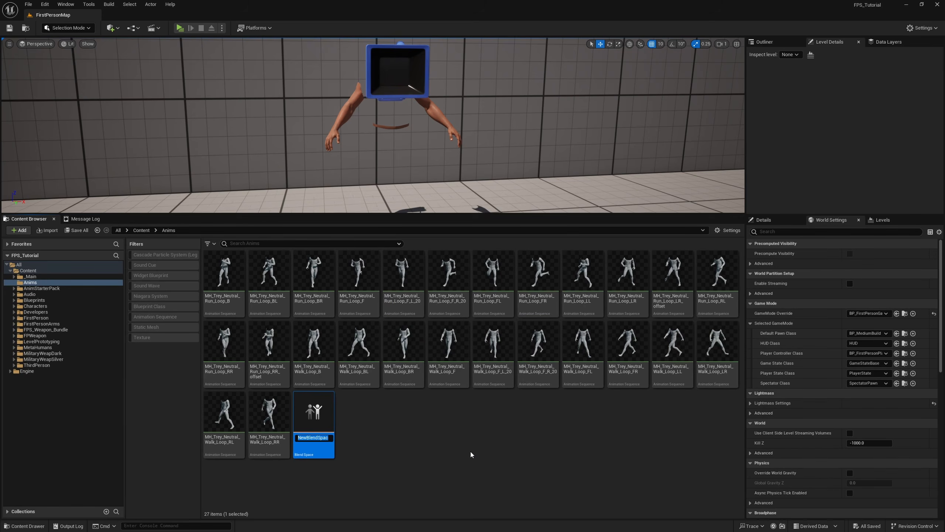
type("BS")
type("_Trey_WalkRun")
key("Return")
Open BS_Trey_WalkRun and configure its horizontal axis as Direction, from -180 to 180, with 8 grid divisions and Snap to Grid enabled.
double_click(225, 271)
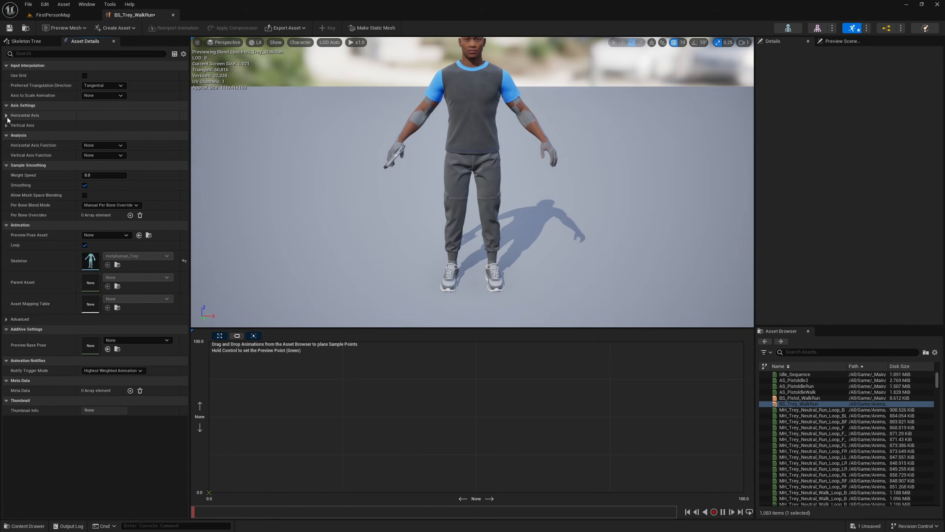
left_click(6, 115)
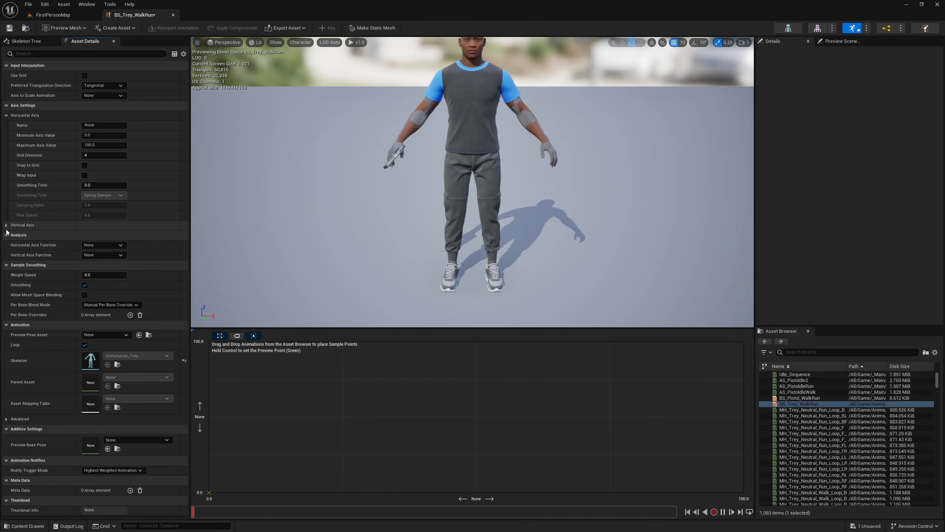
left_click(6, 225)
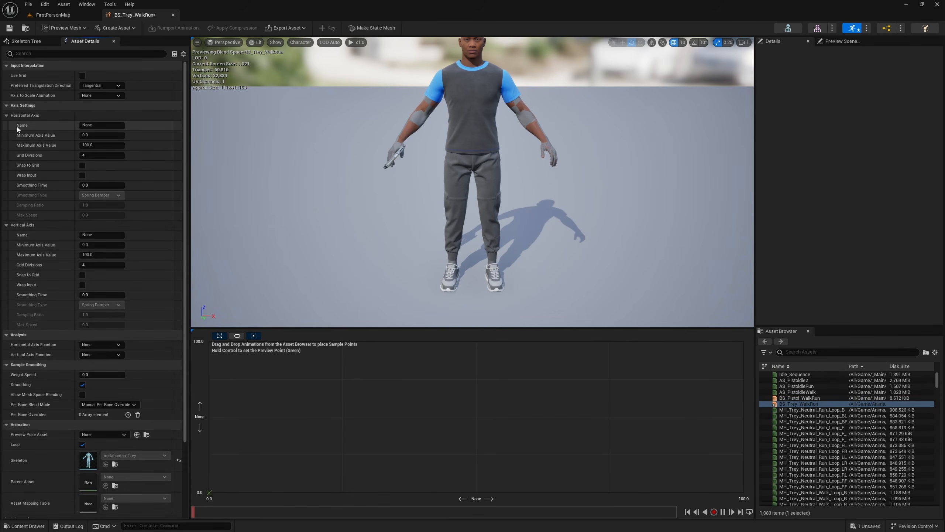
left_click(107, 125)
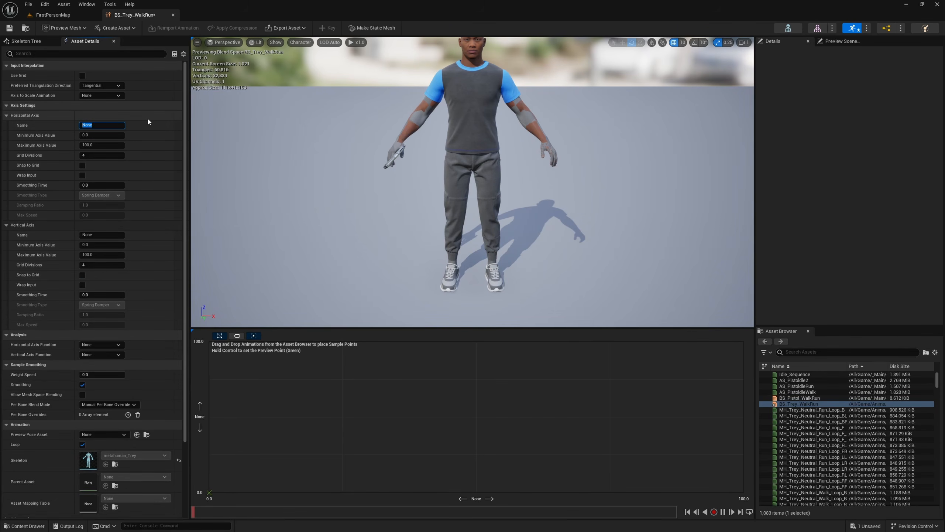
type("Direction")
left_click(103, 135)
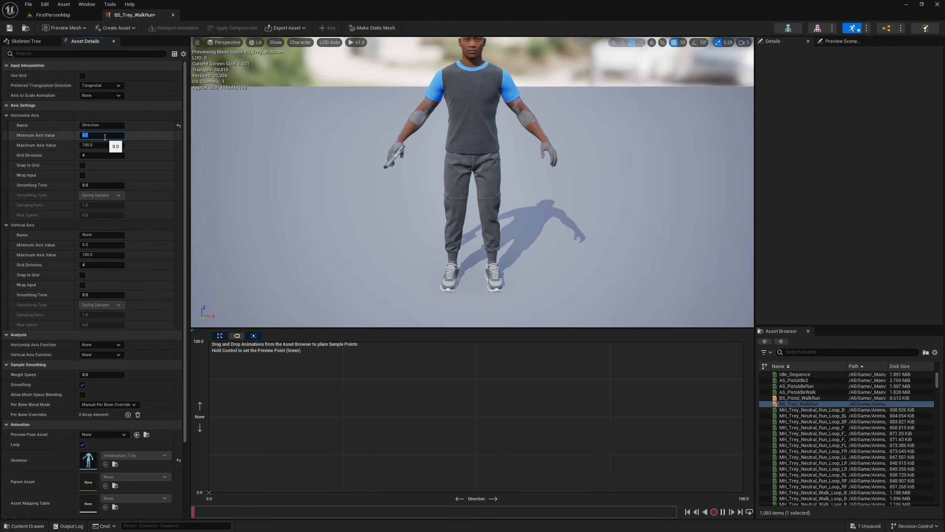
left_click(110, 145)
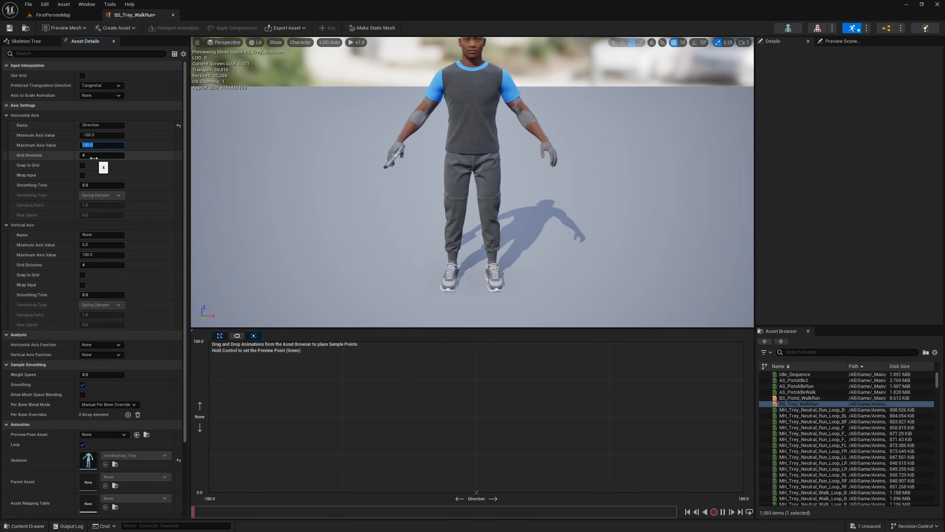
left_click(93, 158)
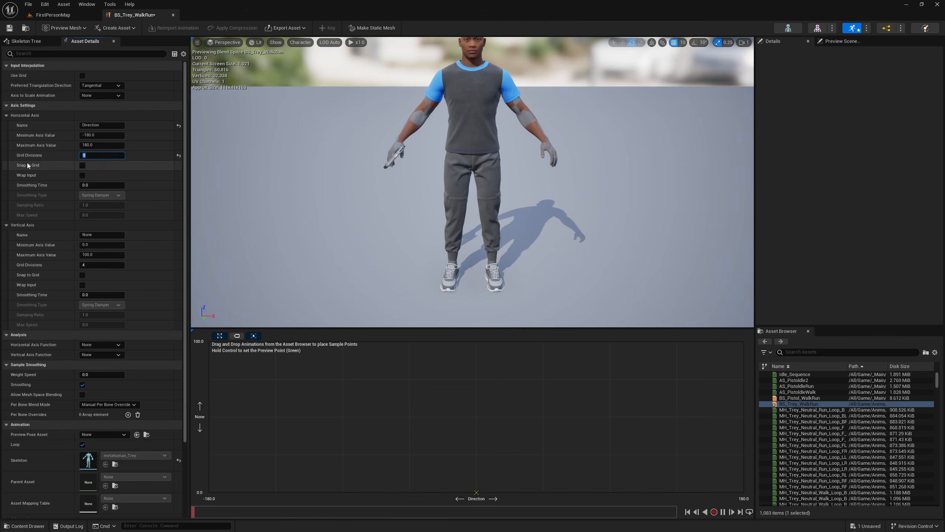
left_click(82, 166)
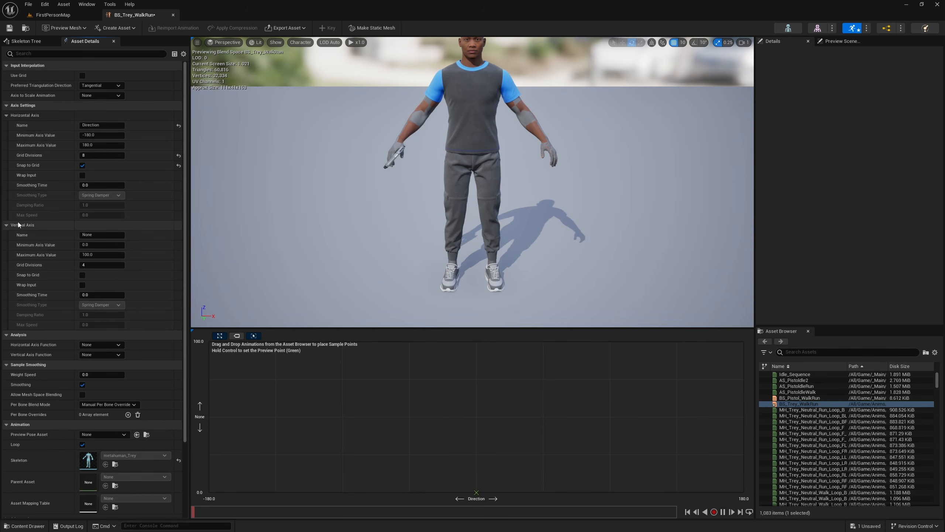
Configure the vertical axis as Speed with 3 grid divisions and a maximum of 600, and return to the Anims folder in FirstPersonMap.
left_click(103, 236)
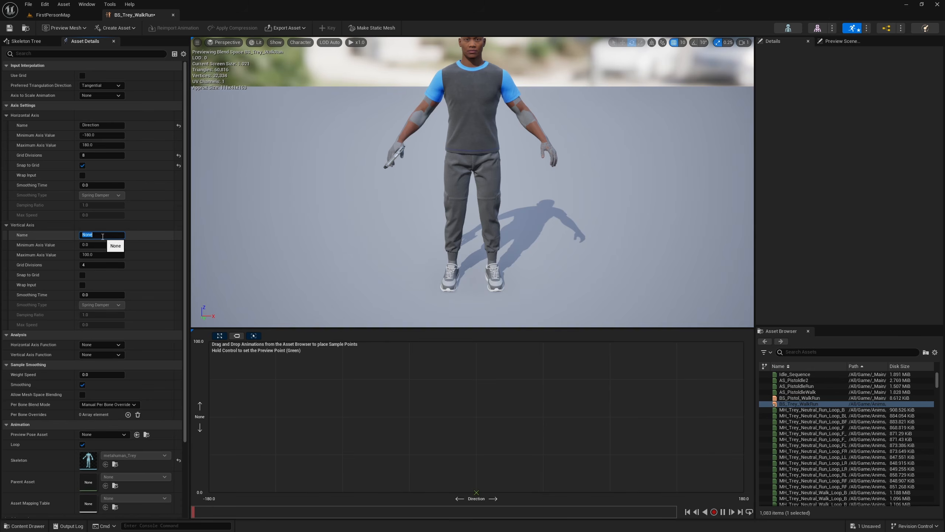
type("Speed")
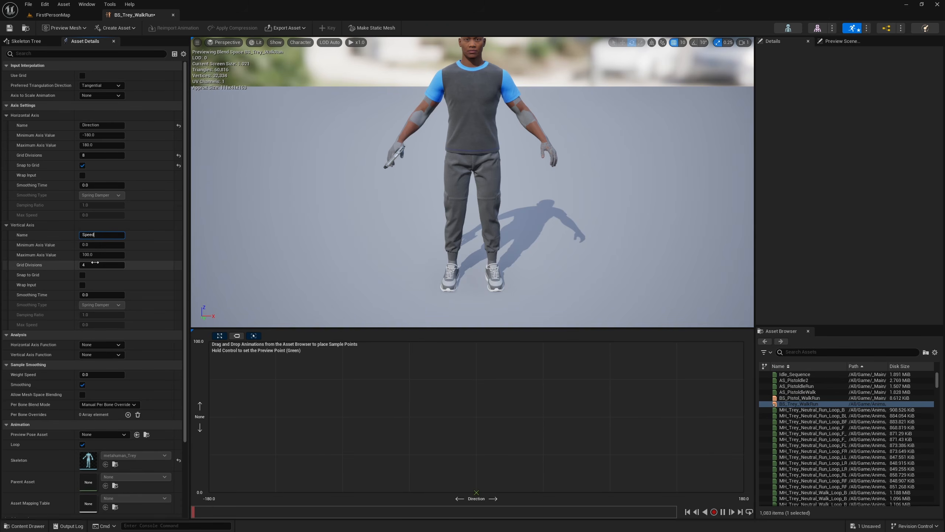
left_click(112, 265)
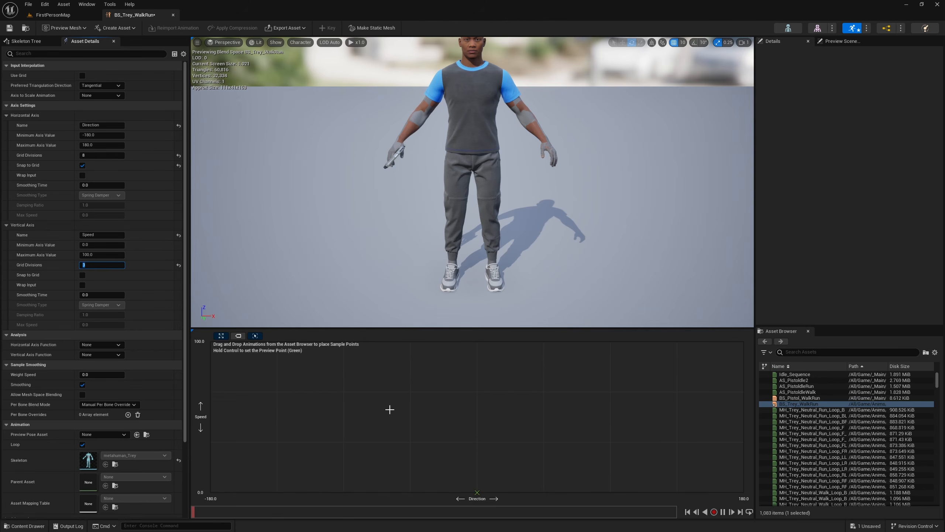
left_click(111, 256)
type("60")
key("Return")
type("600")
key("Return")
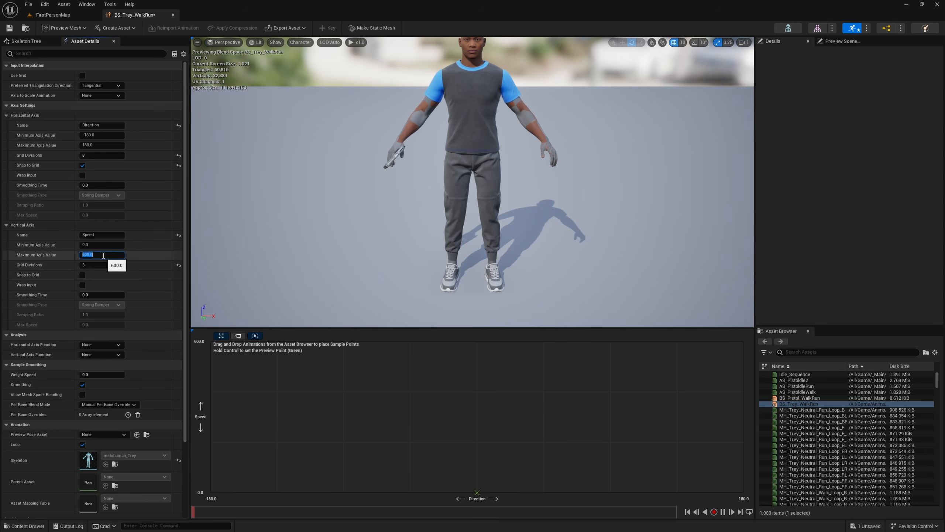
left_click(52, 16)
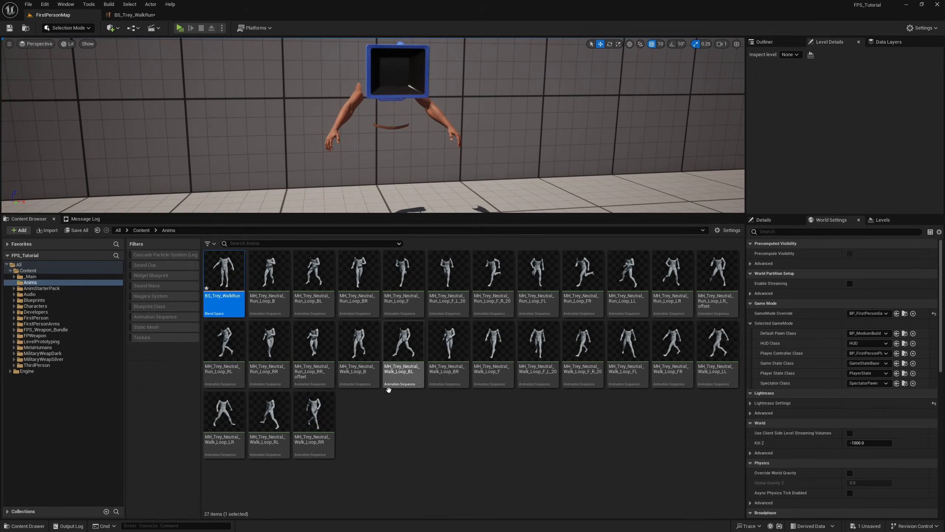
Open BP_MediumBuild and BP_LightBuild from FirstPerson/Blueprints/Characters to check their default Max Walk Speed, and return to FirstPersonMap.
left_click(36, 318)
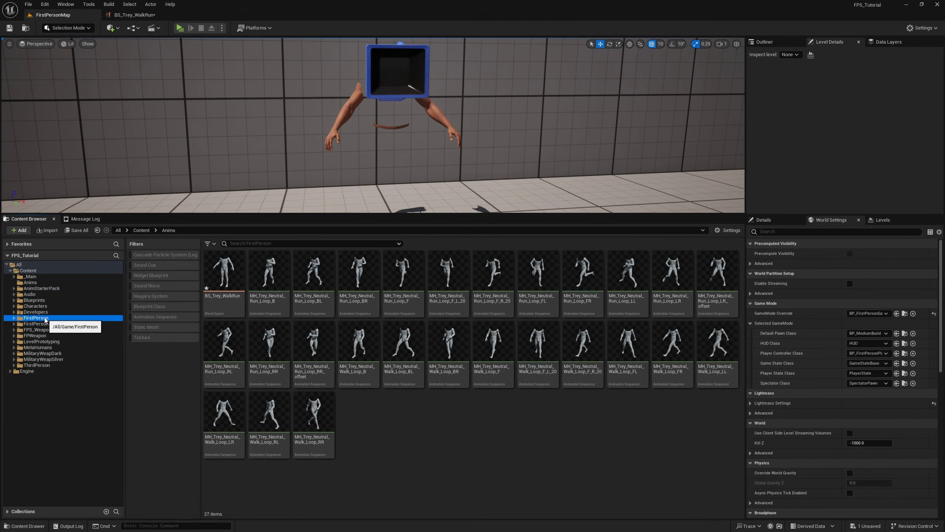
double_click(224, 270)
double_click(224, 270)
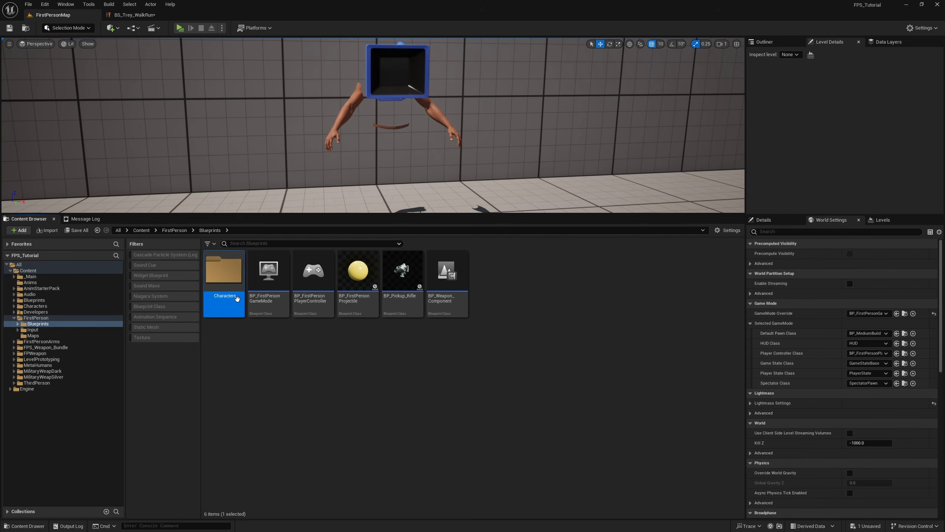
double_click(314, 276)
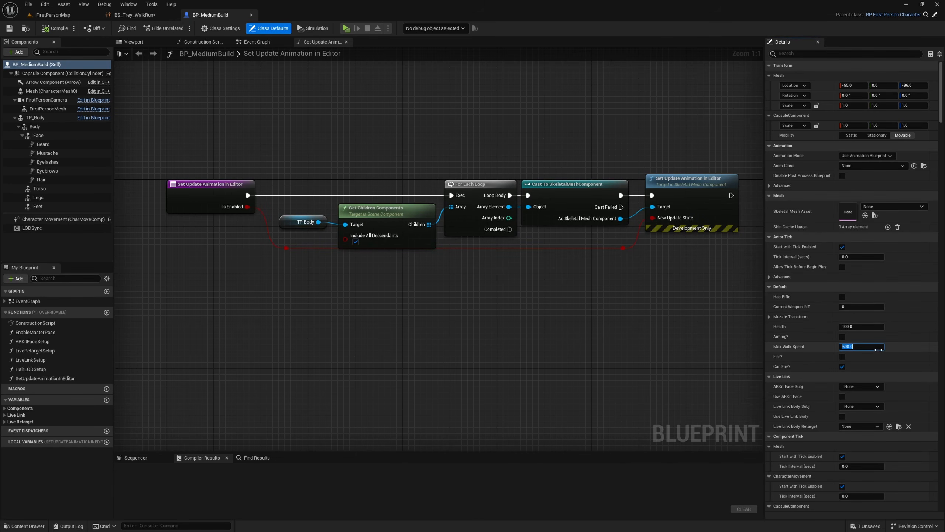
left_click(44, 14)
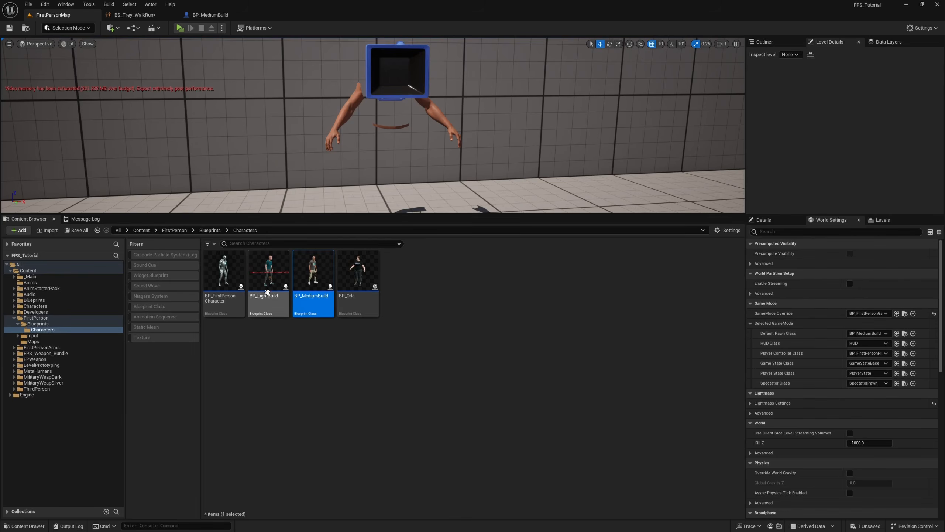
double_click(268, 275)
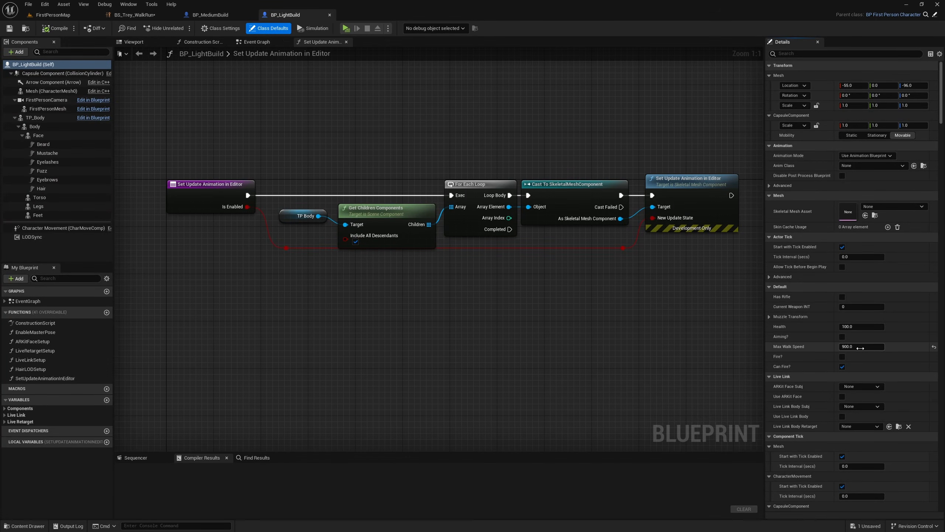
key("Return")
left_click(86, 16)
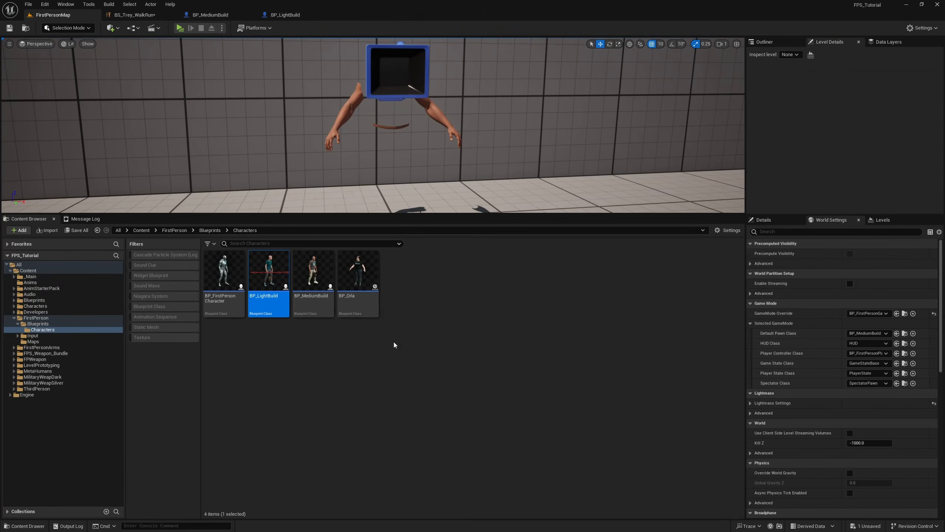
Open BP_FirstPersonCharacter and examine how the aiming logic in its Event Graph divides and sets Max Walk Speed.
double_click(237, 285)
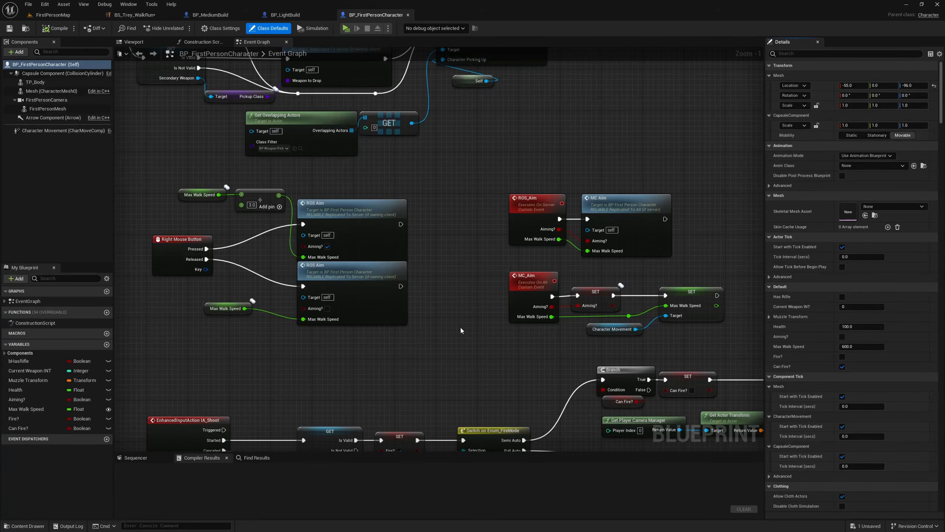
right_click_drag(460, 325, 510, 326)
scroll(494, 293, "up", 1)
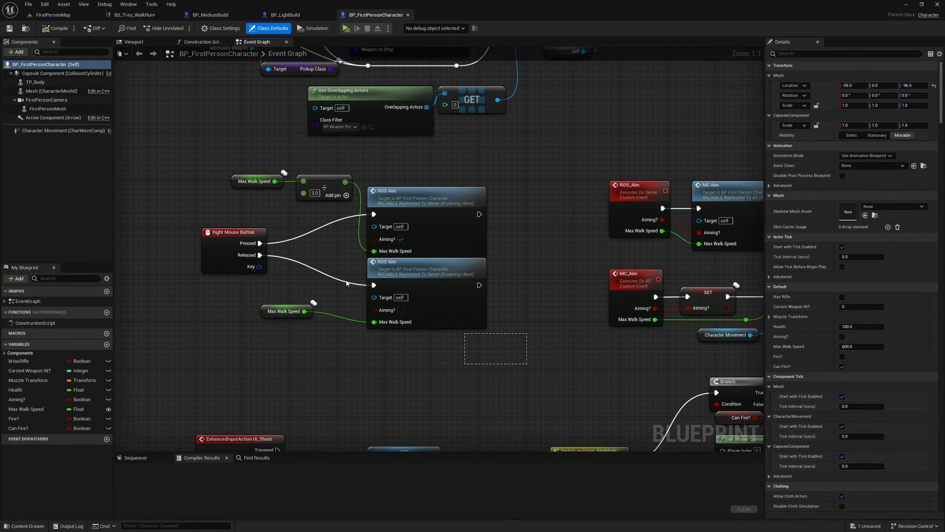
left_click_drag(526, 363, 150, 172)
left_click_drag(527, 373, 176, 160)
left_click_drag(327, 204, 224, 169)
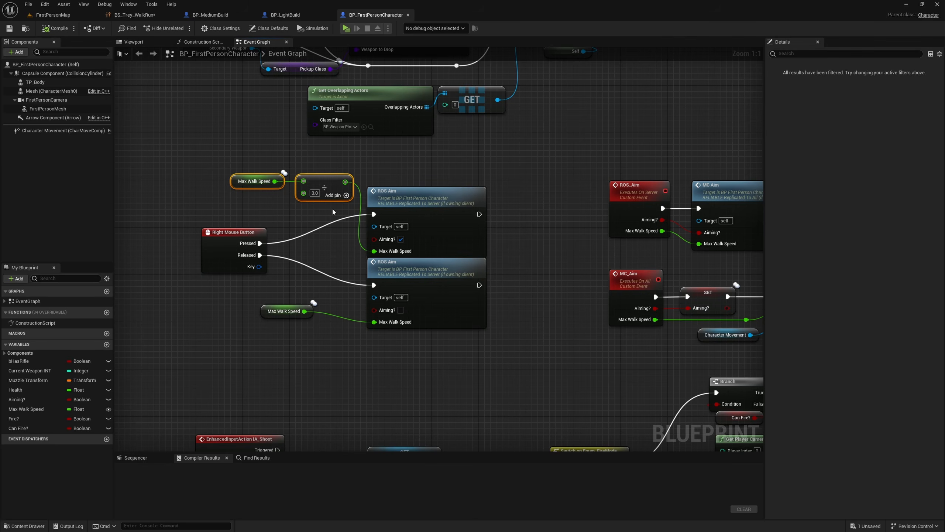
left_click_drag(332, 208, 262, 171)
left_click(466, 177)
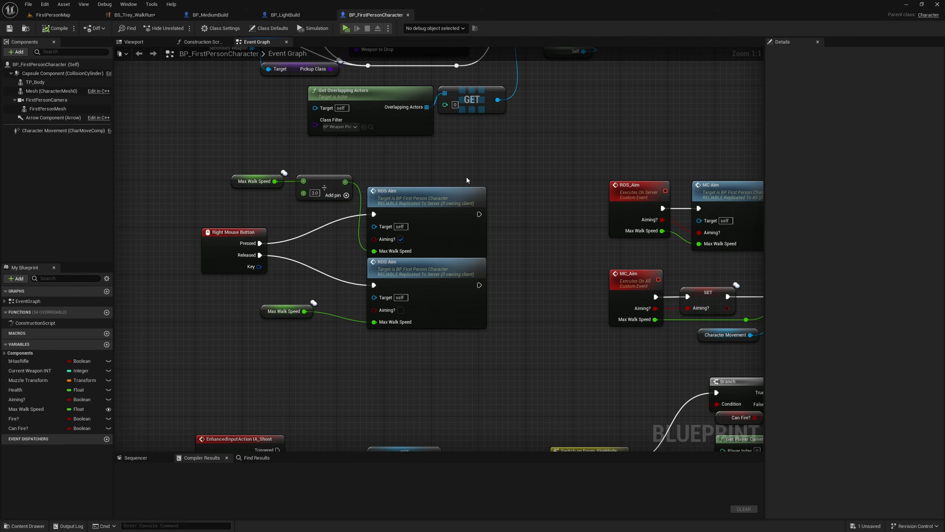
right_click_drag(473, 177, 355, 178)
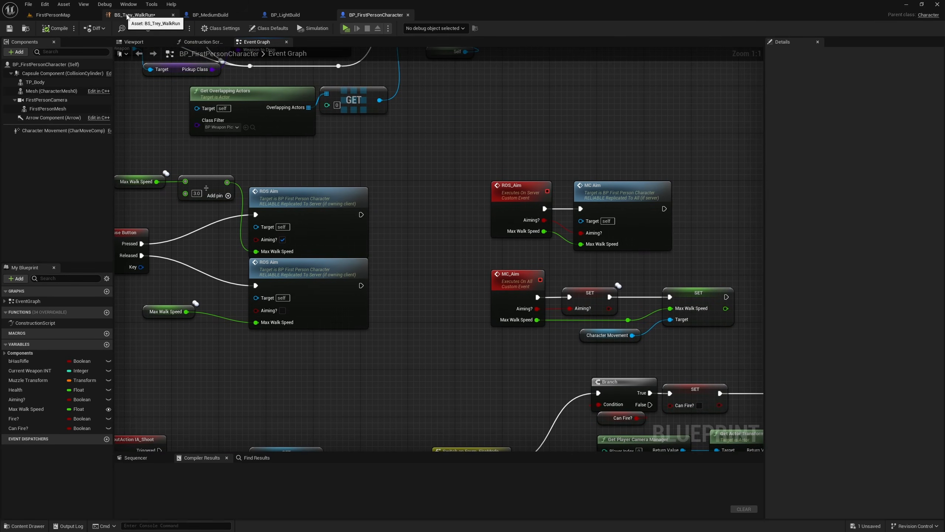
Return to BS_Trey_WalkRun and enable Snap to Grid for the vertical Speed axis.
left_click(141, 15)
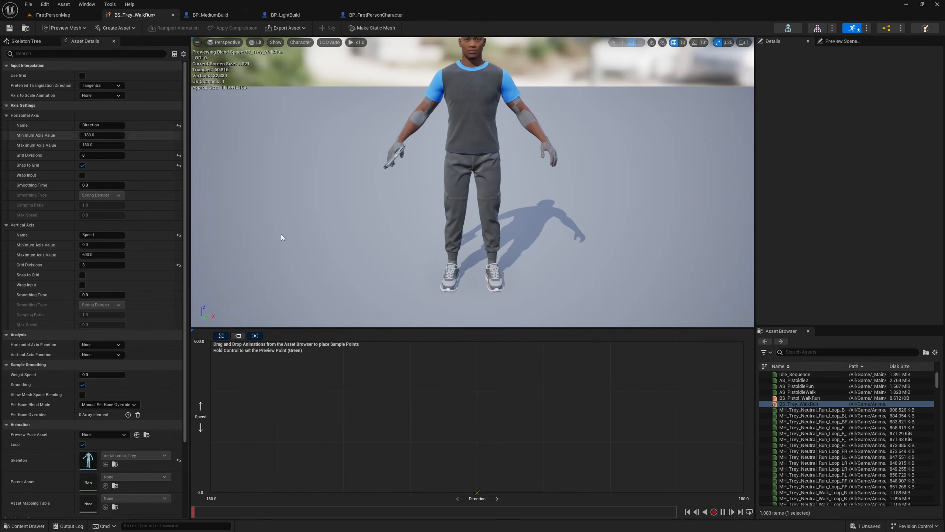
left_click(97, 255)
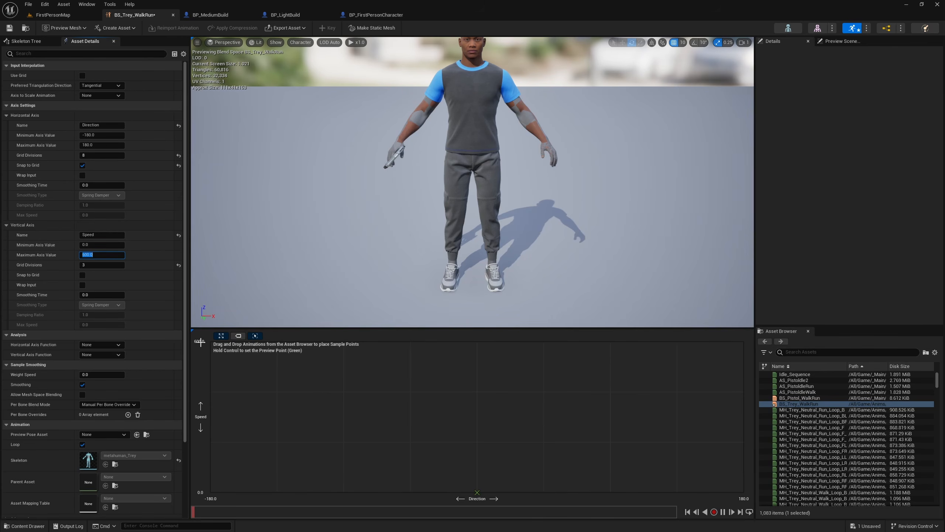
left_click(81, 275)
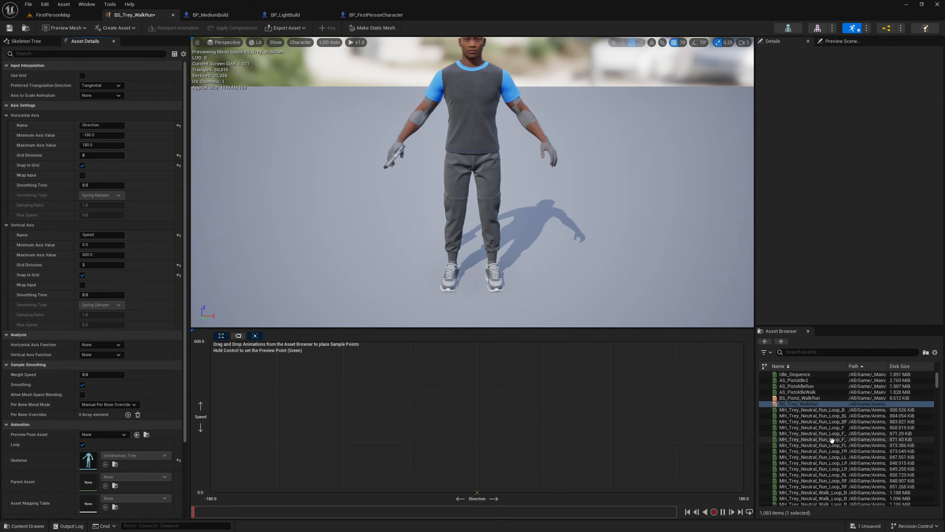
Enlarge the Asset Browser and look through the MH_Trey_Neutral run and walk loops available for the blend space.
scroll(839, 434, "down", 2)
scroll(839, 434, "down", 3)
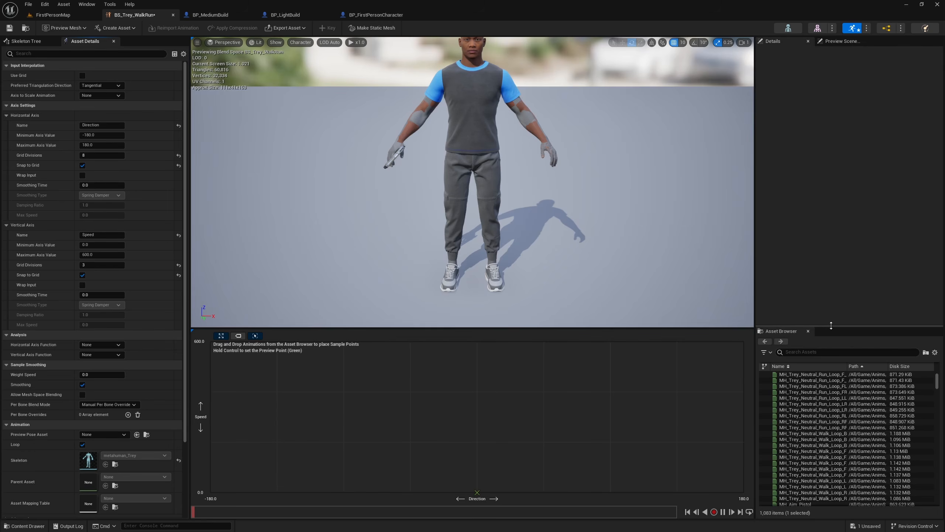
left_click_drag(833, 327, 836, 231)
scroll(814, 310, "up", 4)
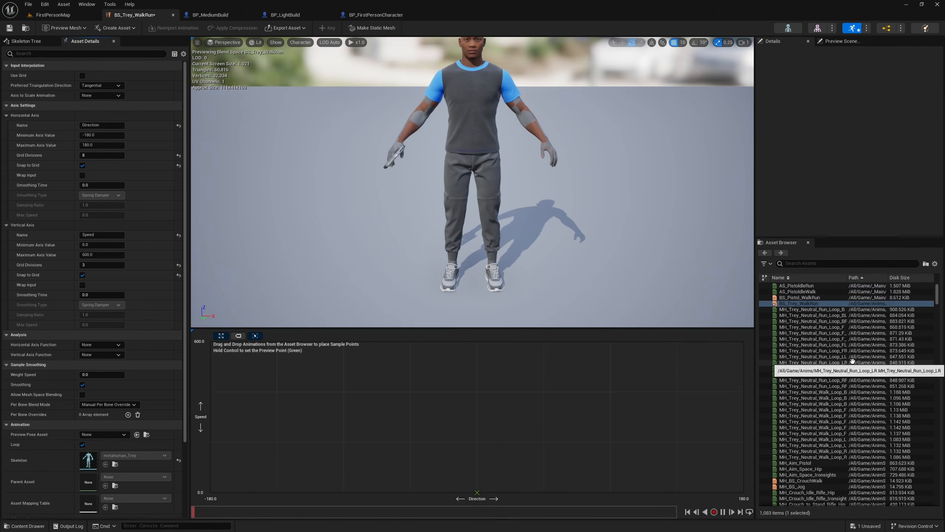
left_click(811, 311)
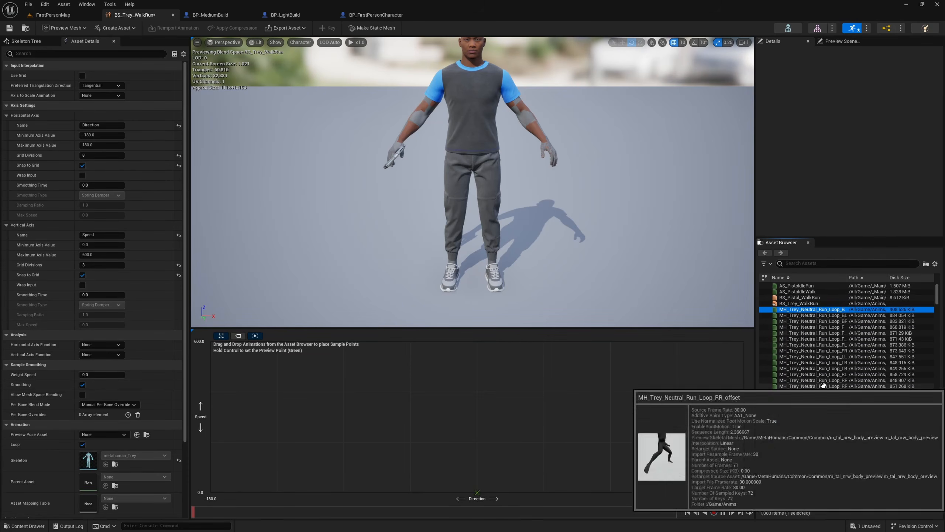
left_click(822, 394)
left_click(825, 456)
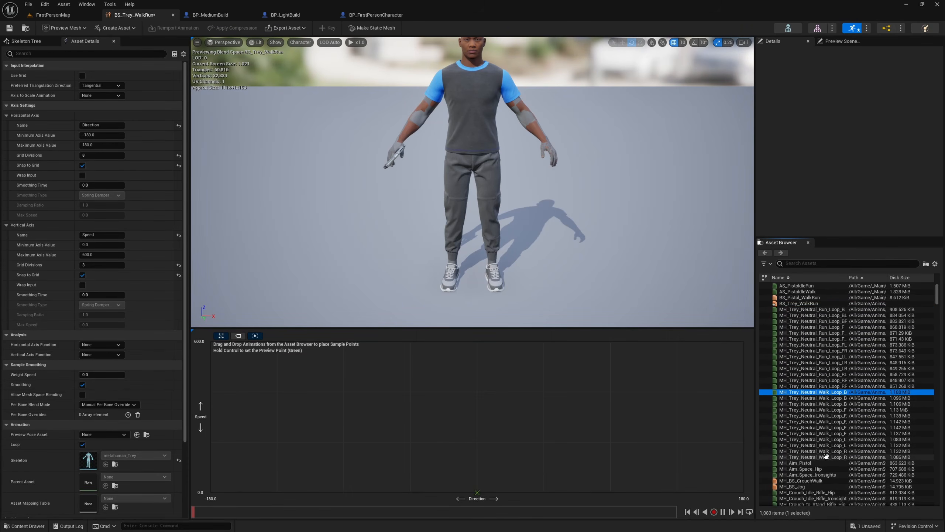
left_click(835, 393)
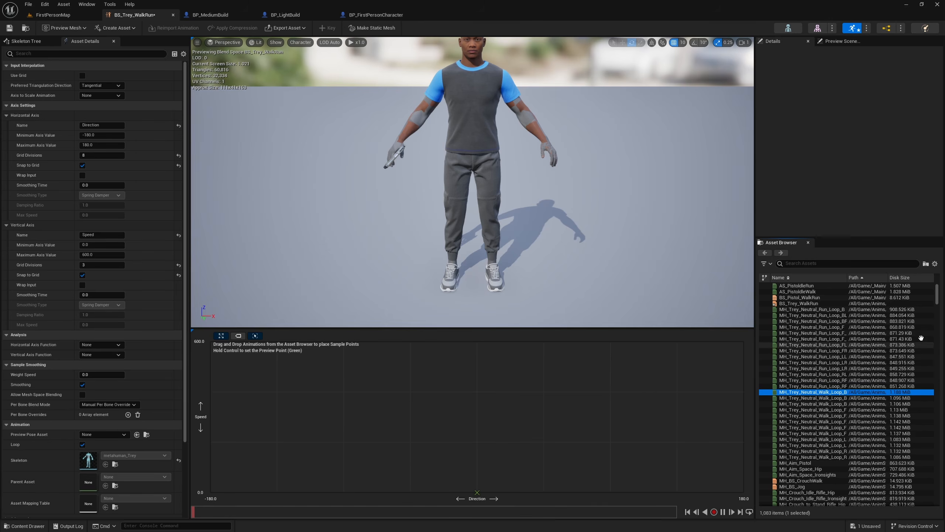
scroll(938, 296, "up", 1)
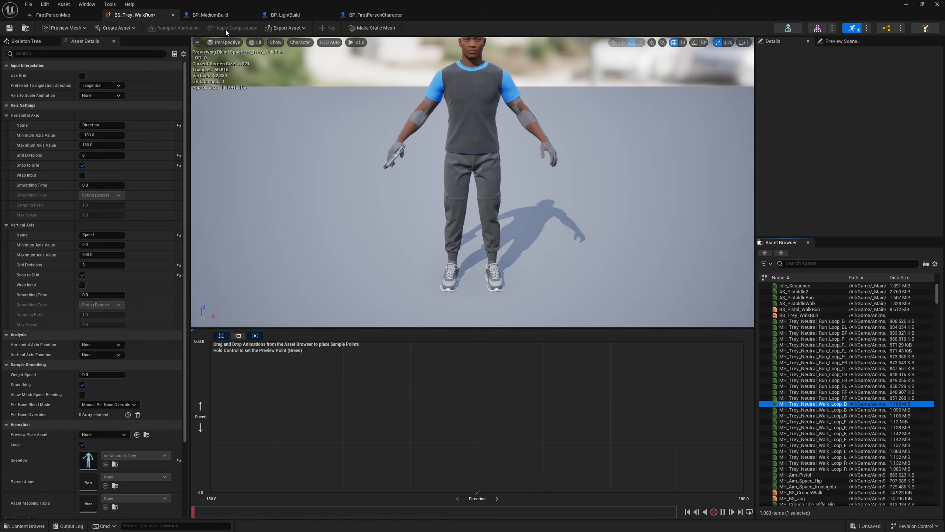
Locate the Anim Class assigned to the Body component of BP_MediumBuild and open Trey_ABP_Manny.
left_click(211, 14)
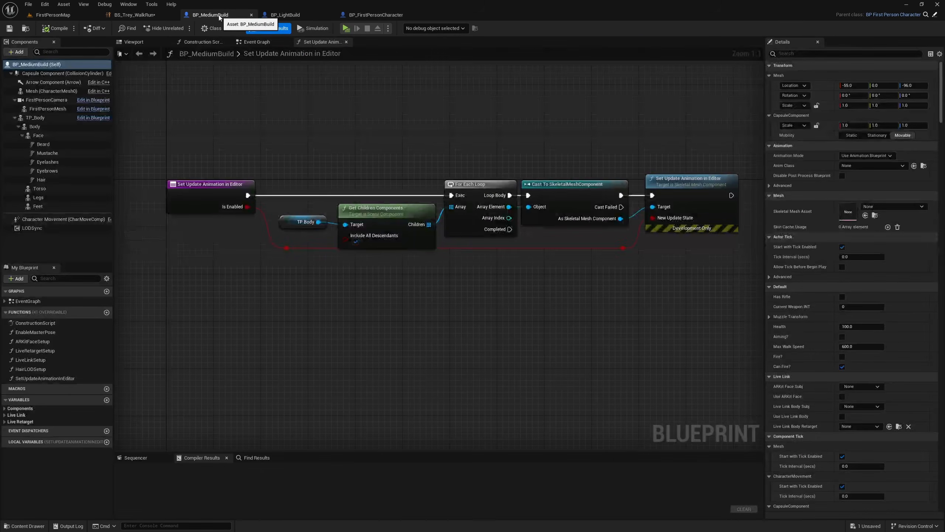
left_click(133, 42)
left_click(421, 234)
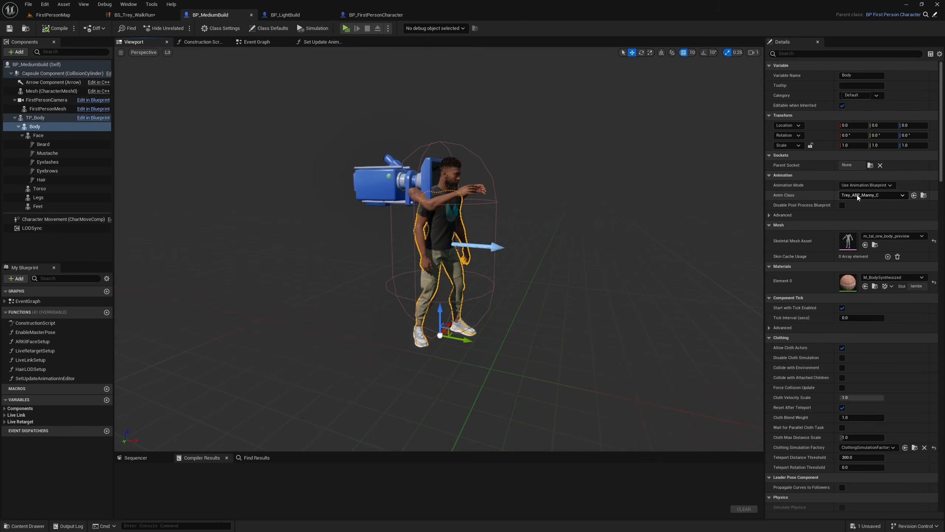
left_click(923, 195)
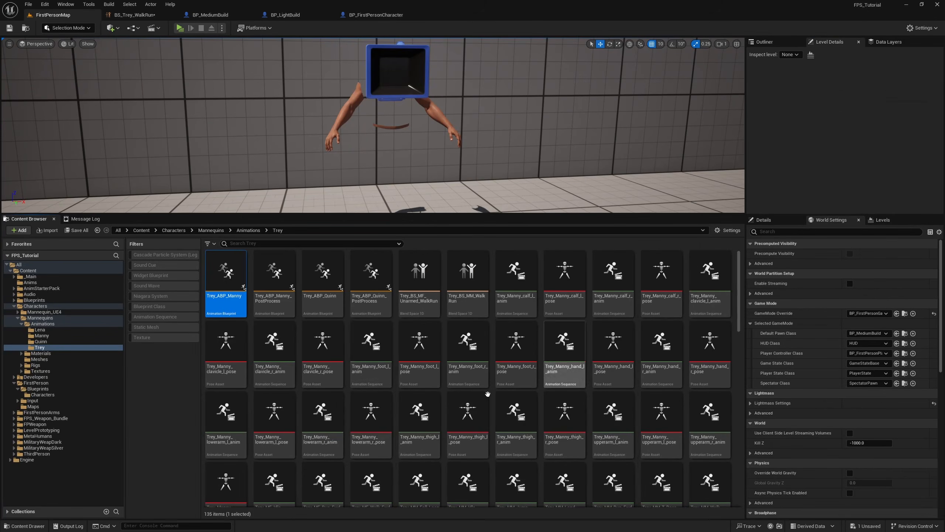
double_click(226, 276)
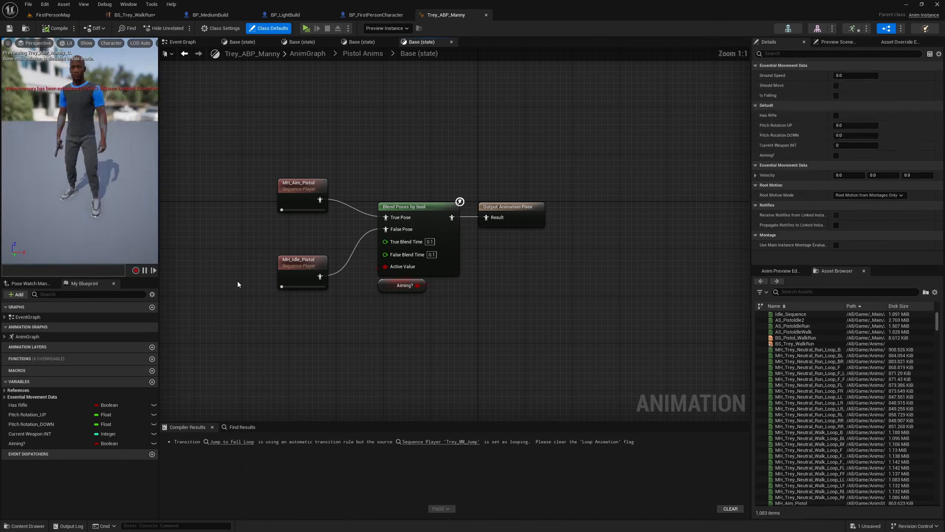
Close the four Base state graphs in Trey_ABP_Manny and bring up its Event Graph.
left_click(272, 42)
left_click(272, 42)
left_click(272, 41)
left_click(271, 41)
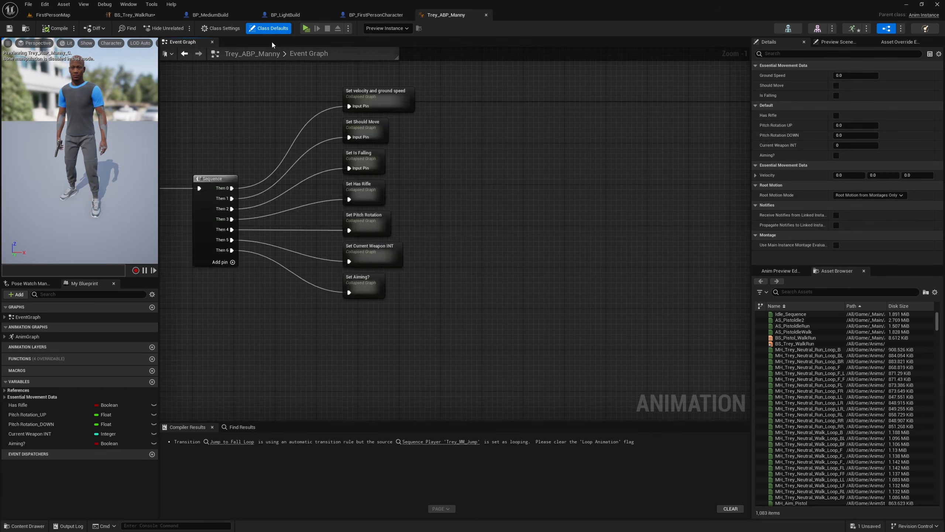
right_click_drag(247, 97, 527, 200)
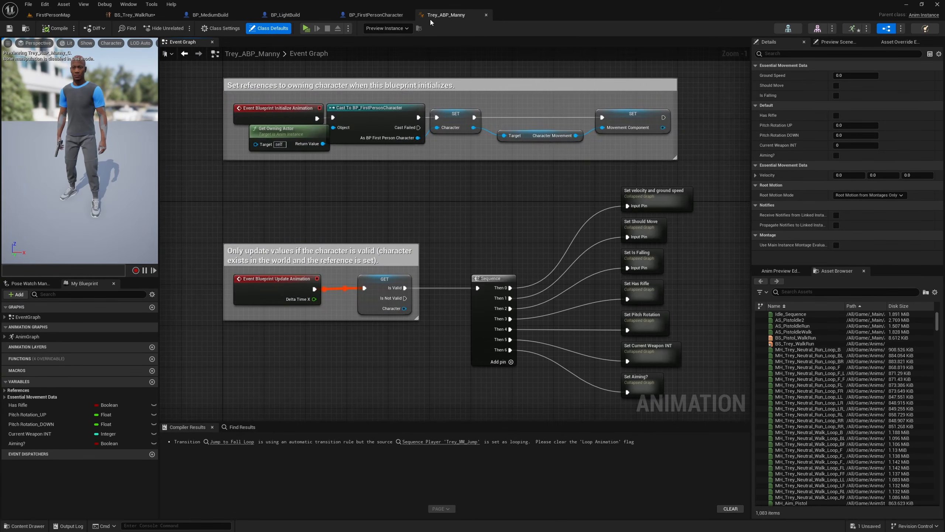
Close the BP_MediumBuild, BP_LightBuild and BP_FirstPersonCharacter editors, keeping Trey_ABP_Manny open.
left_click(252, 15)
left_click(251, 15)
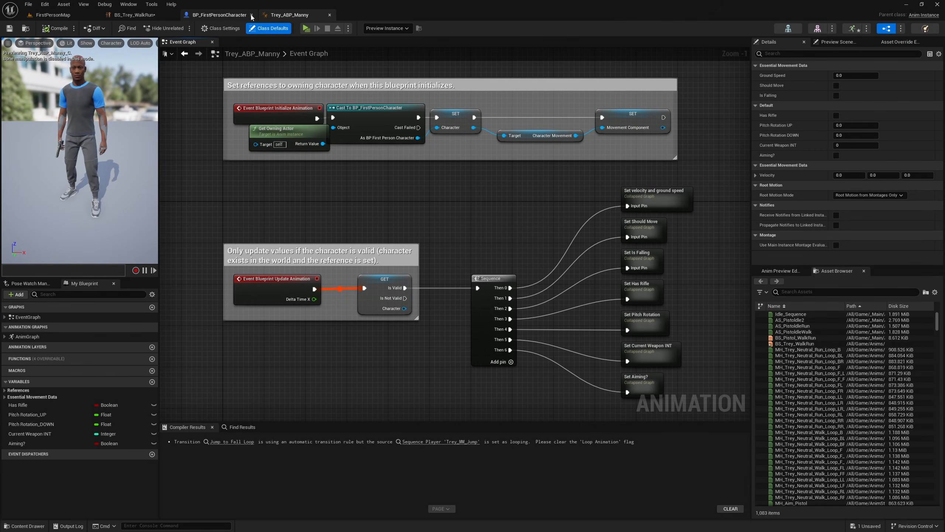
left_click(252, 15)
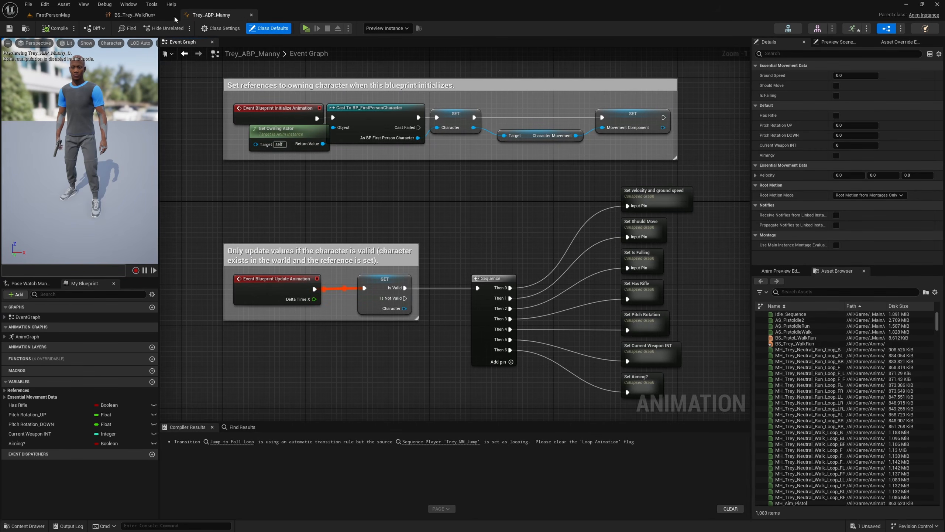
right_click_drag(450, 238, 439, 208)
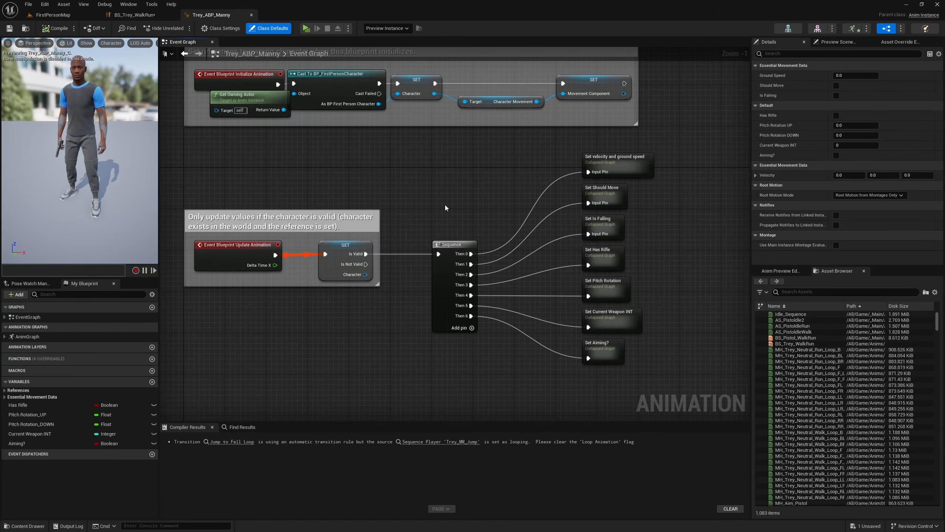
Open the AnimGraph of Trey_ABP_Manny and examine its state machines and the cached poses feeding the upper body blend.
double_click(39, 337)
right_click_drag(534, 213, 430, 270)
scroll(454, 246, "up", 6)
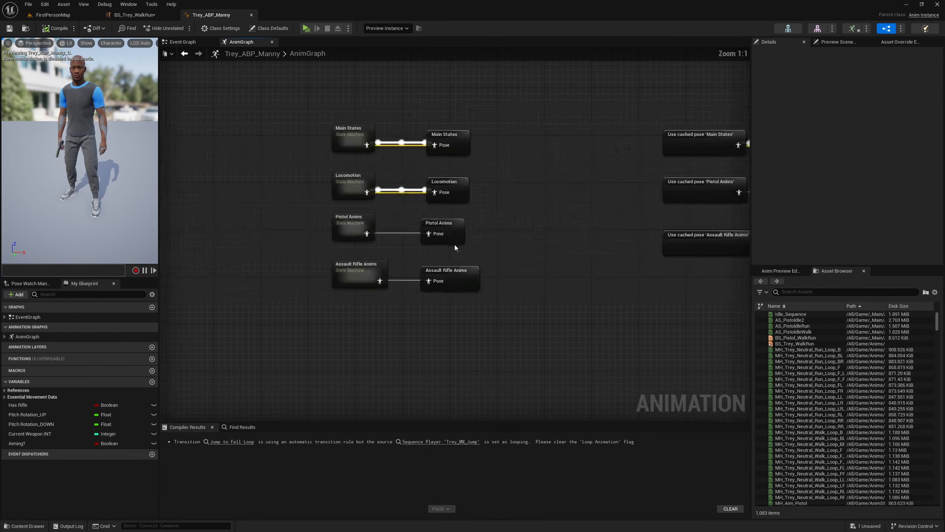
right_click_drag(516, 274, 190, 298)
left_click(372, 168)
scroll(420, 207, "down", 3)
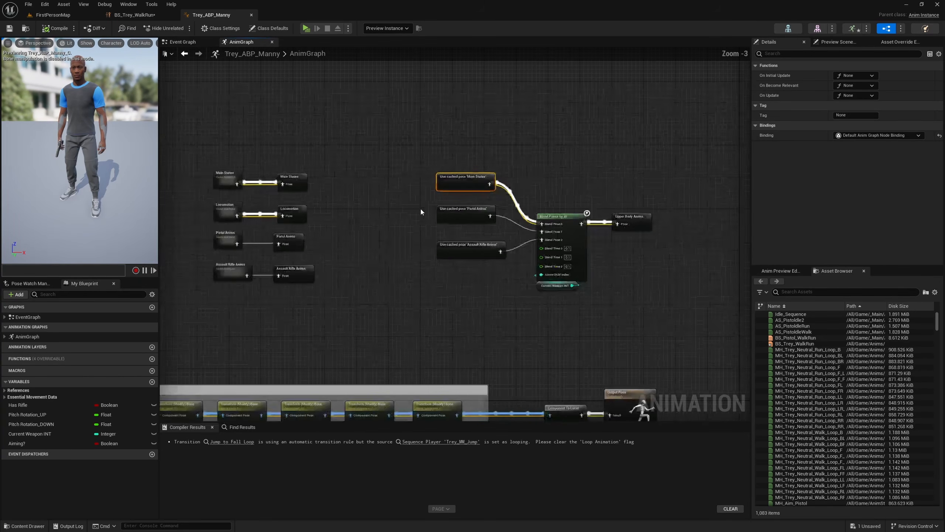
Open the Locomotion state machine from the AnimGraph to view its Idle and Walk / Run states.
right_click_drag(359, 245, 476, 247)
scroll(335, 182, "up", 3)
double_click(349, 188)
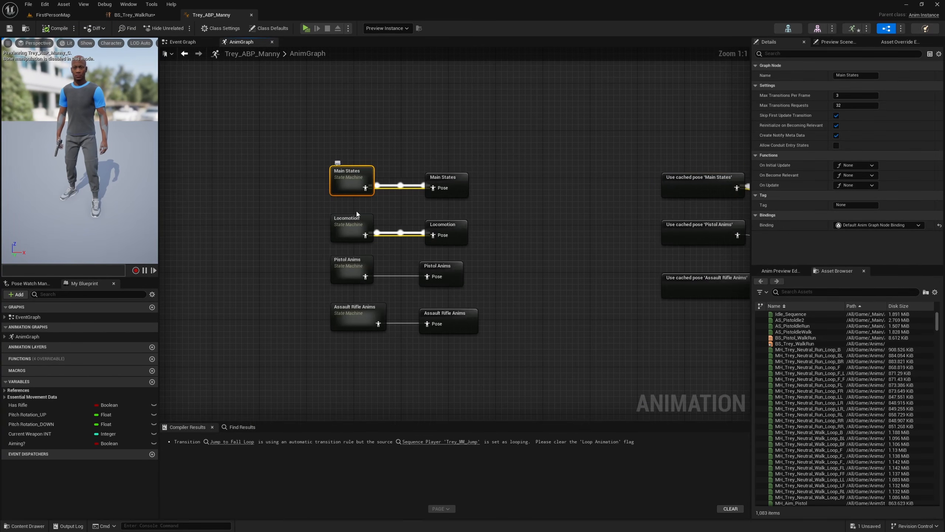
right_click_drag(377, 201, 419, 232)
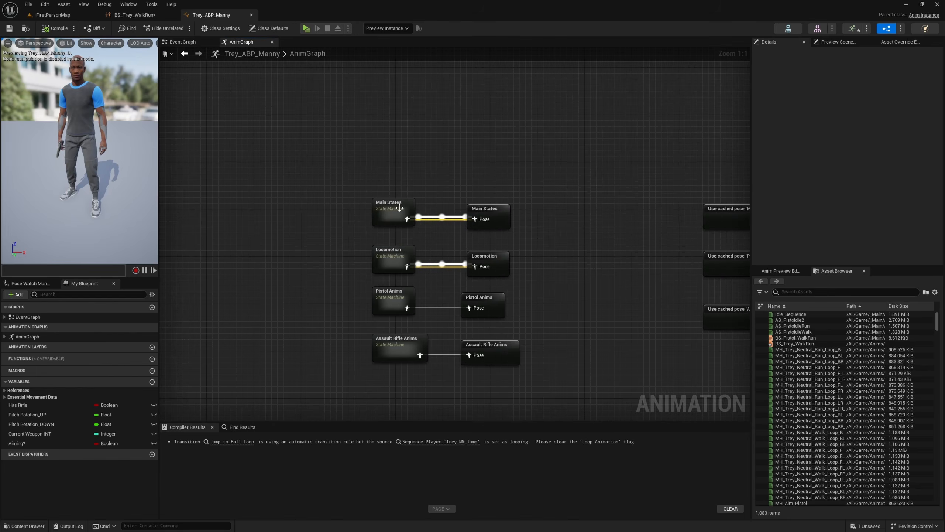
left_click(392, 248)
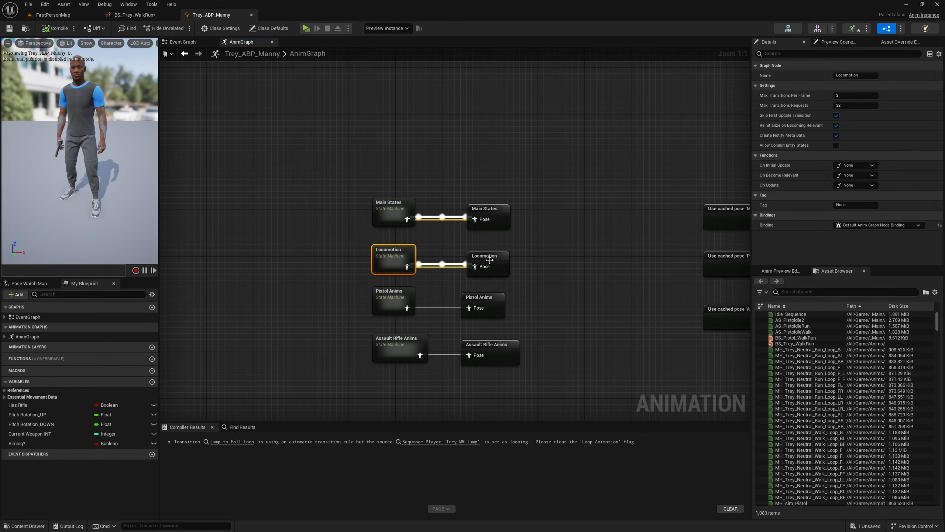
double_click(390, 253)
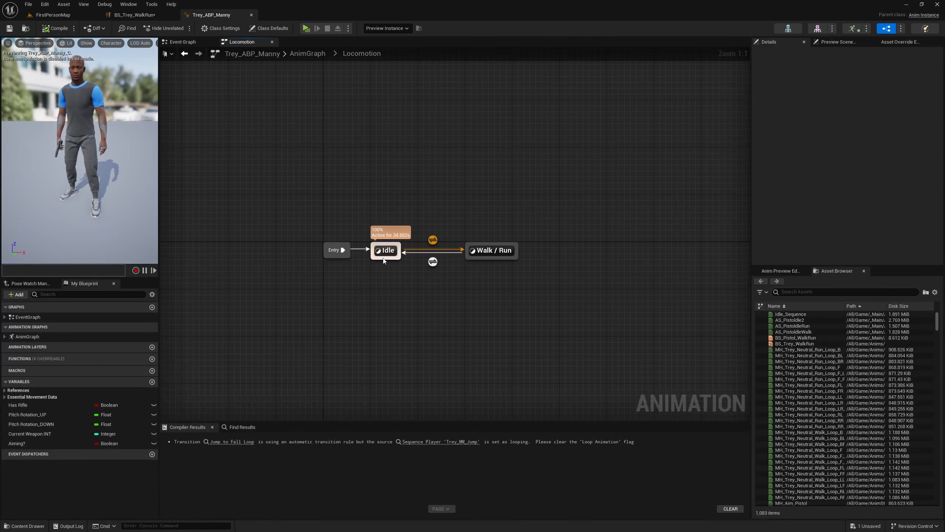
Open the Idle state of the Locomotion state machine and inspect which animation its sequence player uses.
left_click(490, 250)
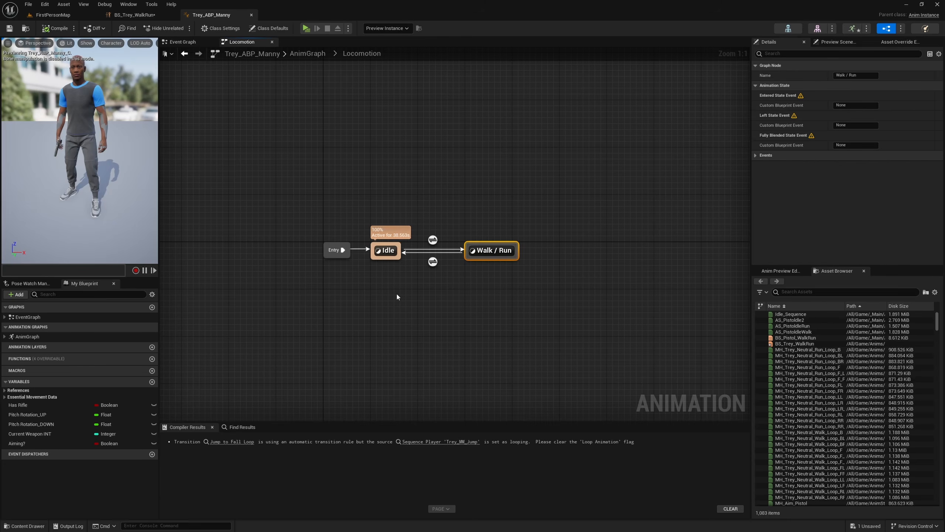
double_click(385, 255)
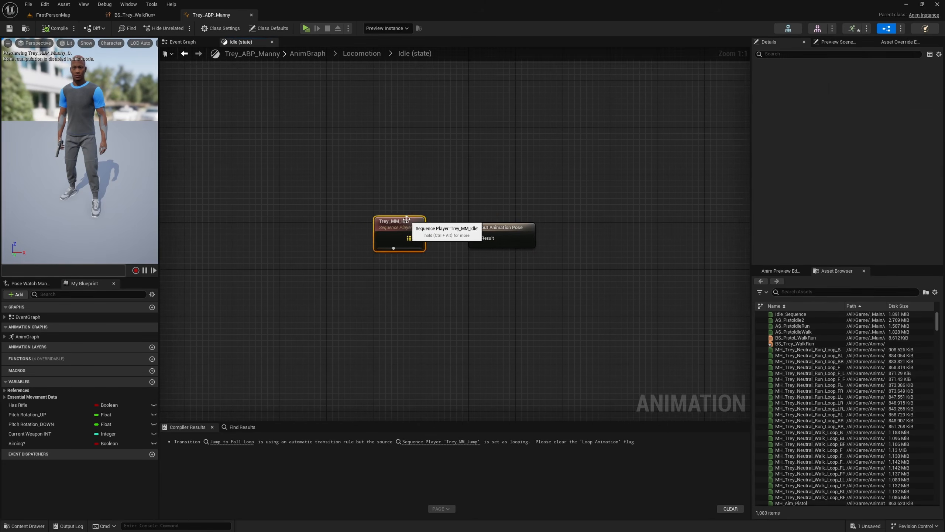
left_click(398, 248)
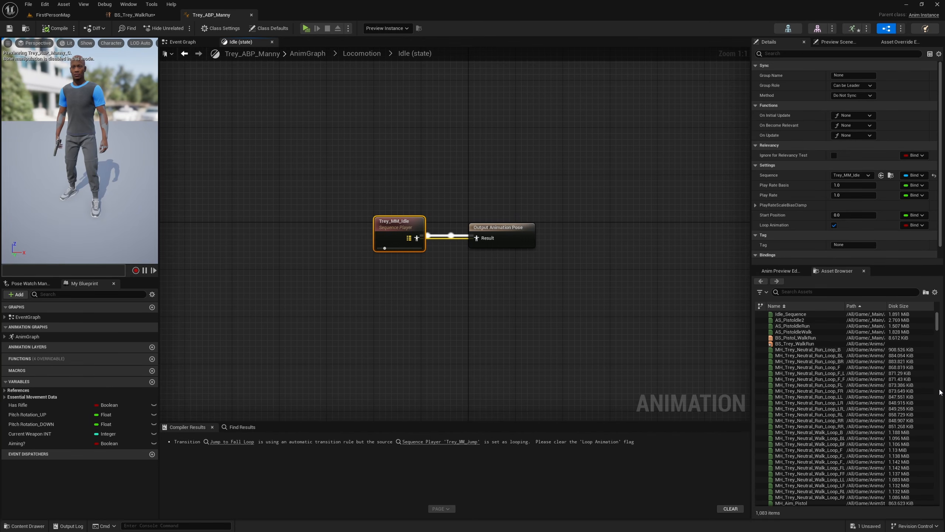
left_click_drag(936, 325, 936, 350)
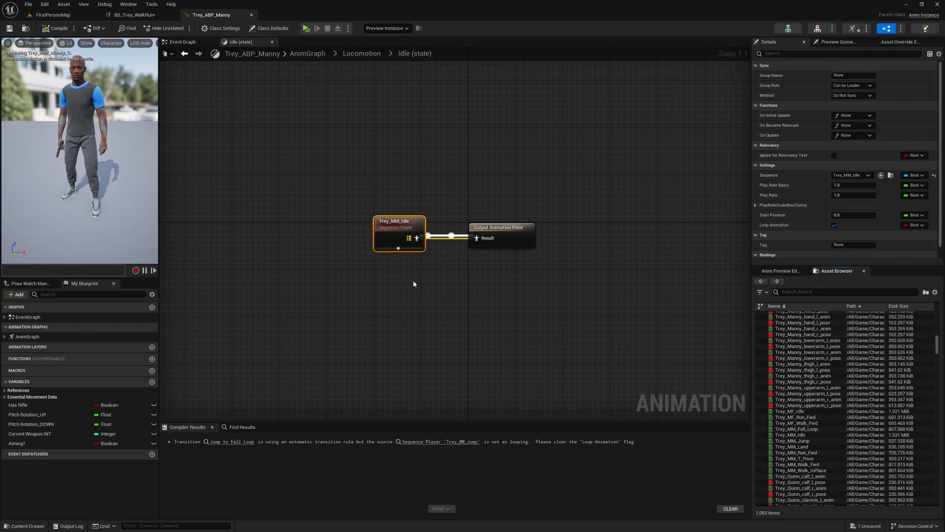
In BS_Trey_WalkRun, find the trey_MM animations and place Trey_MM_Idle at Speed 0 for Directions 0, 180 and -180.
left_click(134, 15)
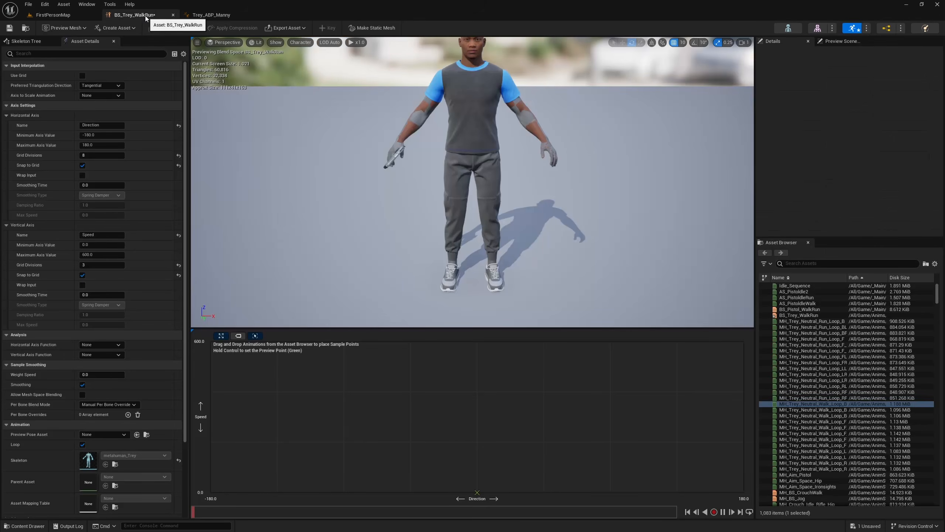
left_click(810, 265)
type("rety_MM")
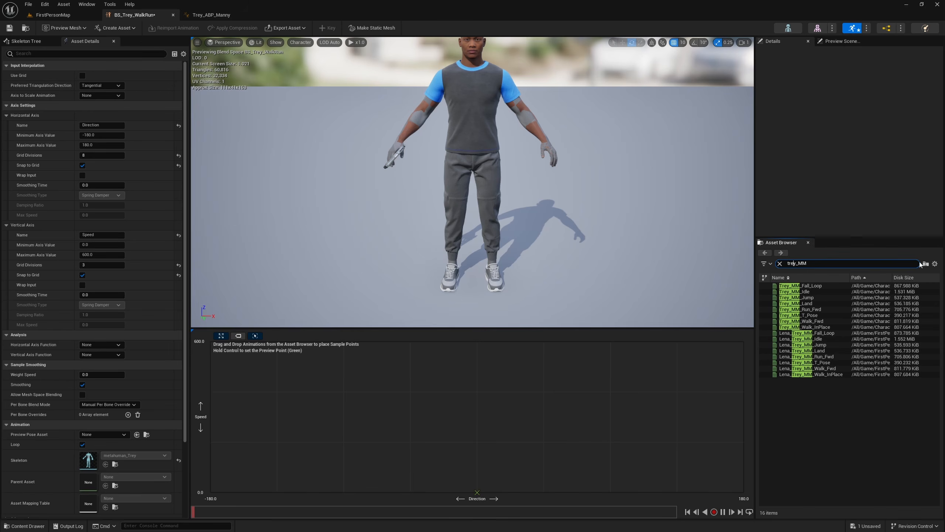
left_click(813, 292)
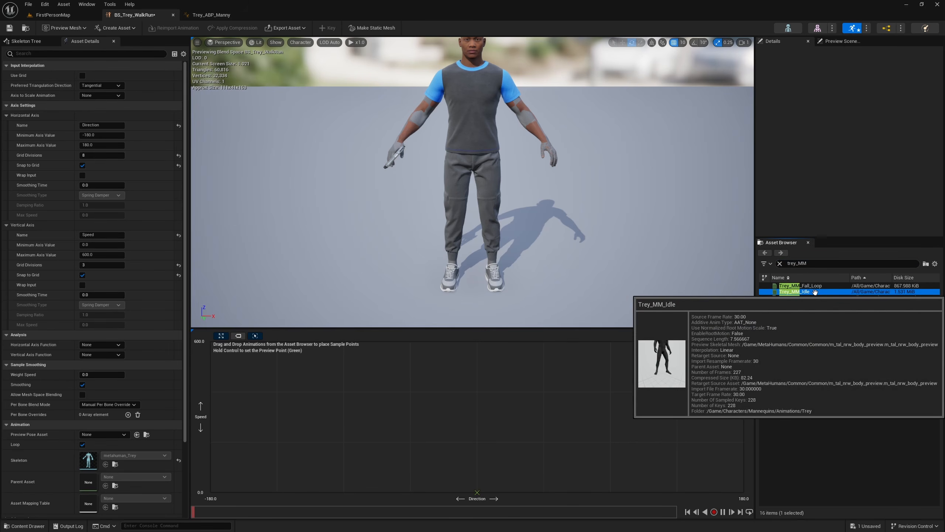
left_click_drag(814, 292, 483, 487)
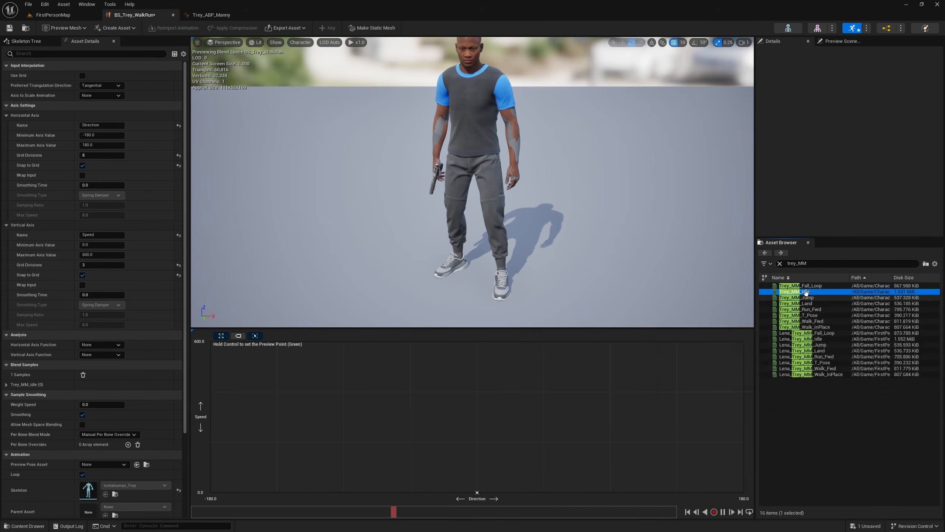
left_click_drag(799, 298, 742, 489)
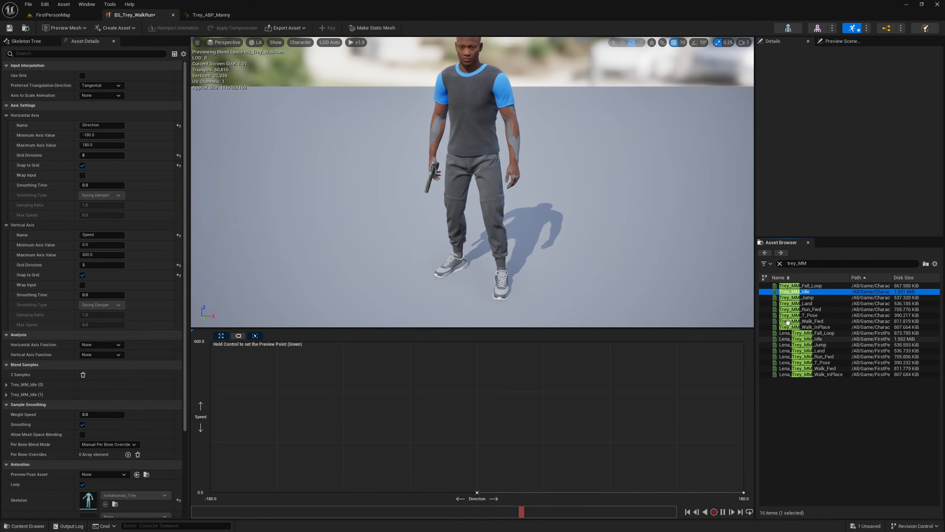
left_click_drag(809, 295, 212, 492)
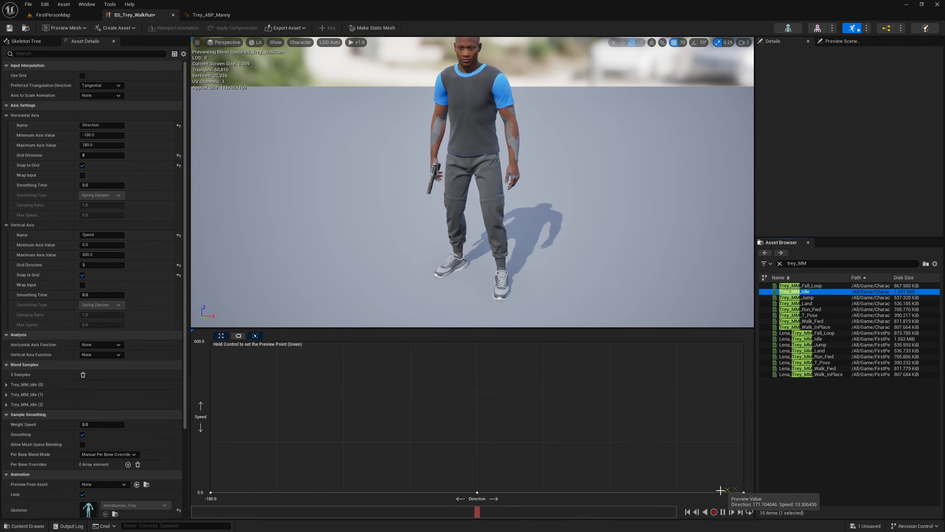
Clear the asset search, widen the Name column and place MH_Trey_Neutral_Walk_Loop_B at Directions -180 and 180, Speed 200.
left_click(781, 263)
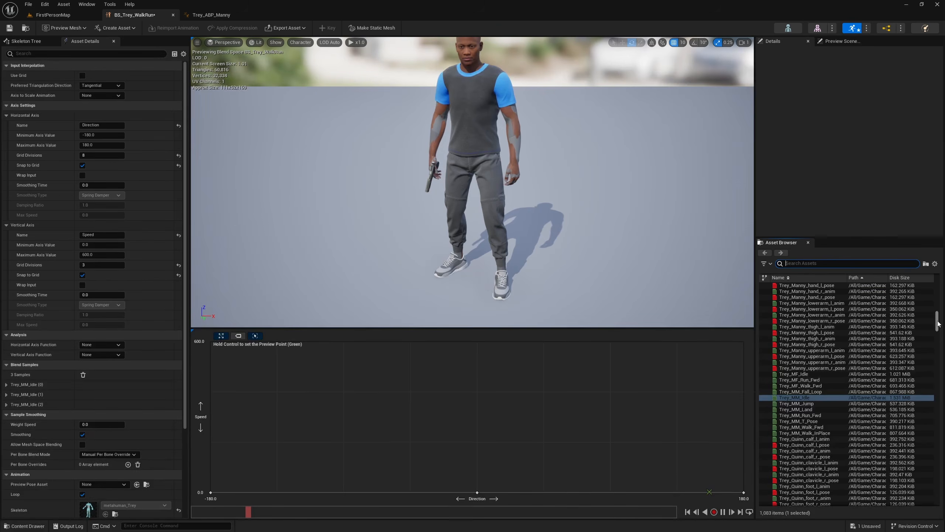
left_click_drag(938, 324, 938, 297)
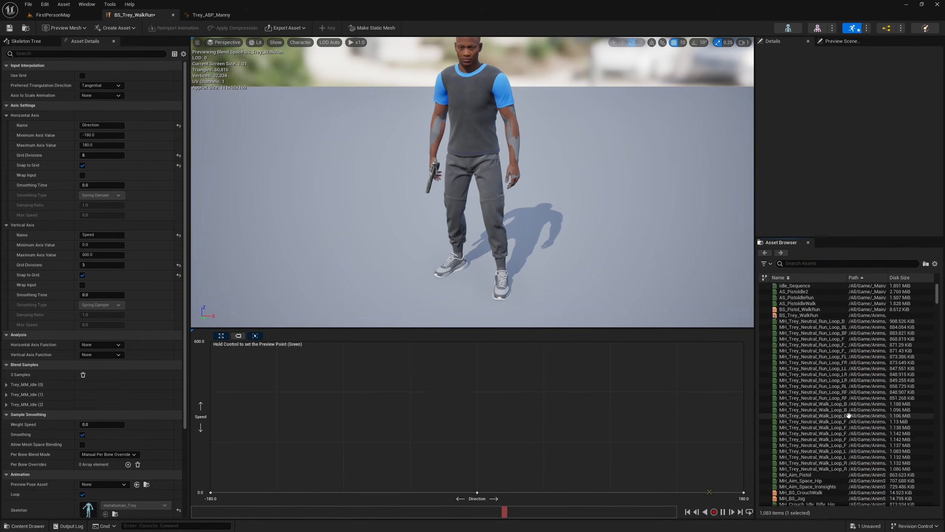
mouse_move(799, 400)
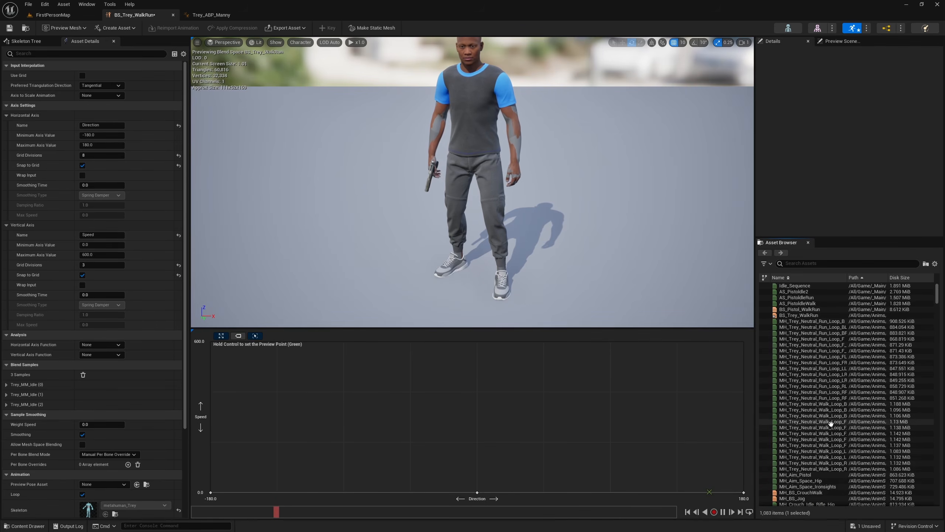
mouse_move(833, 470)
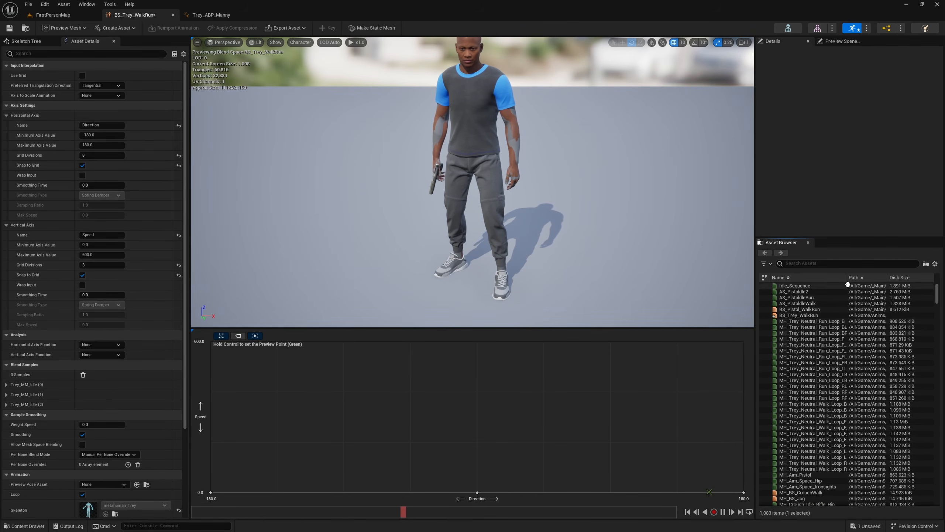
left_click_drag(847, 277, 875, 278)
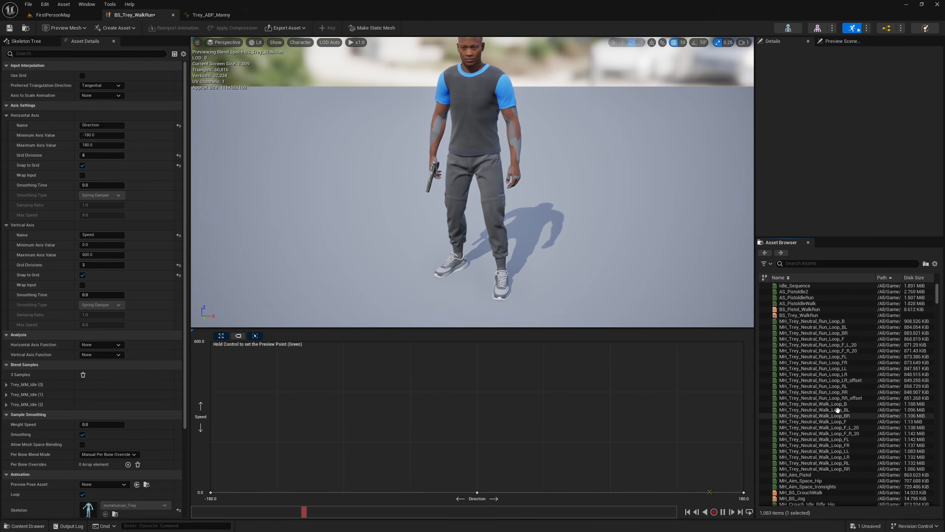
left_click(834, 404)
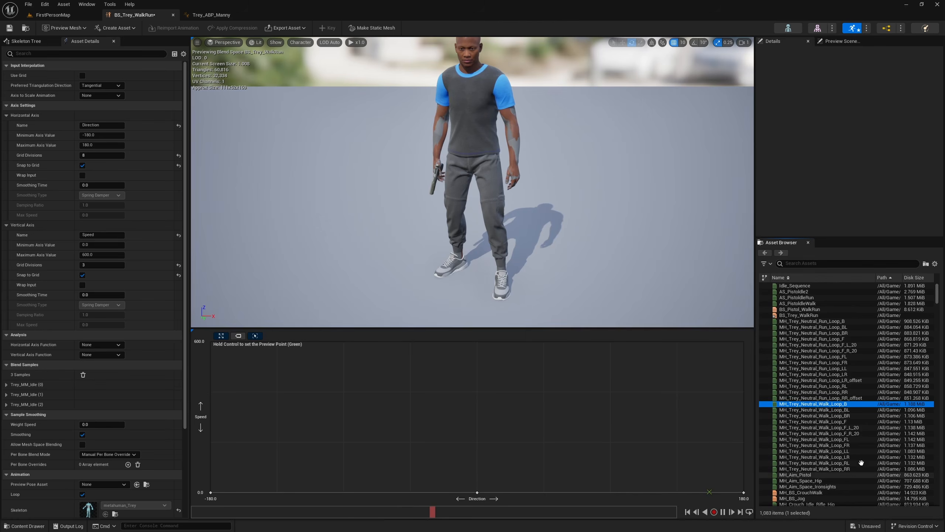
mouse_move(842, 404)
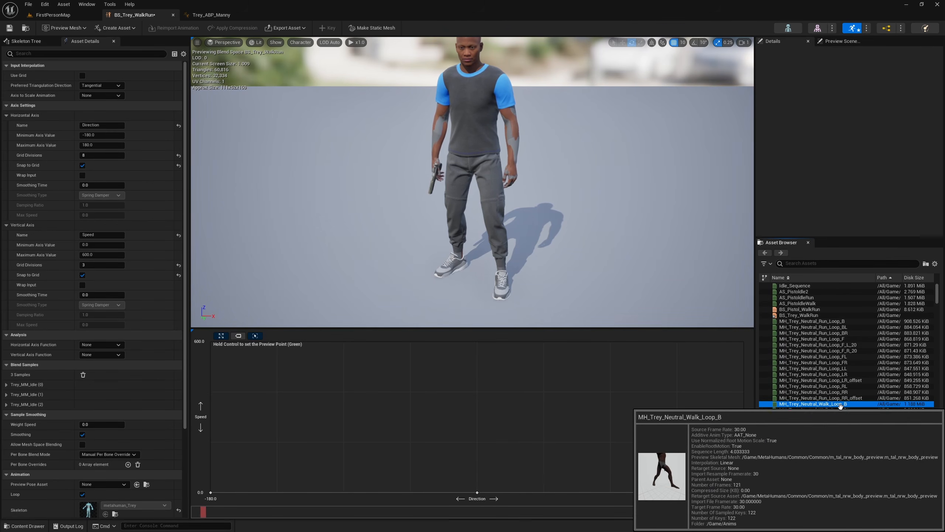
left_click_drag(844, 404, 211, 442)
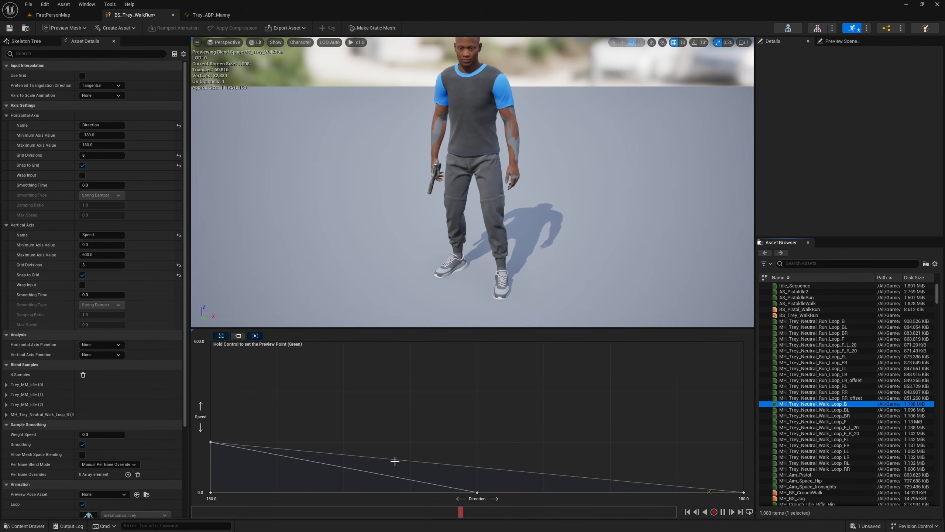
left_click_drag(847, 403, 744, 443)
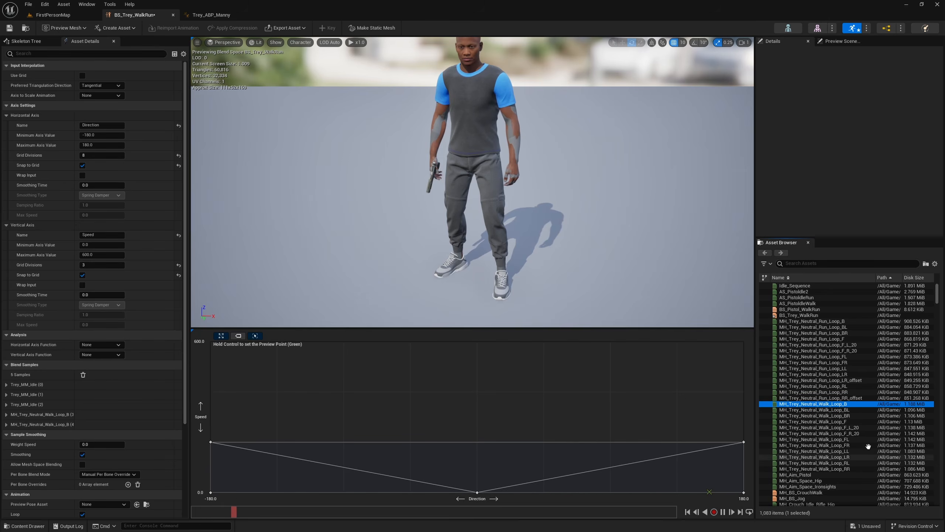
Place MH_Trey_Neutral_Walk_Loop_BL at Direction -135 and MH_Trey_Neutral_Walk_Loop_BR at Direction 135, both at Speed 200.
left_click(844, 410)
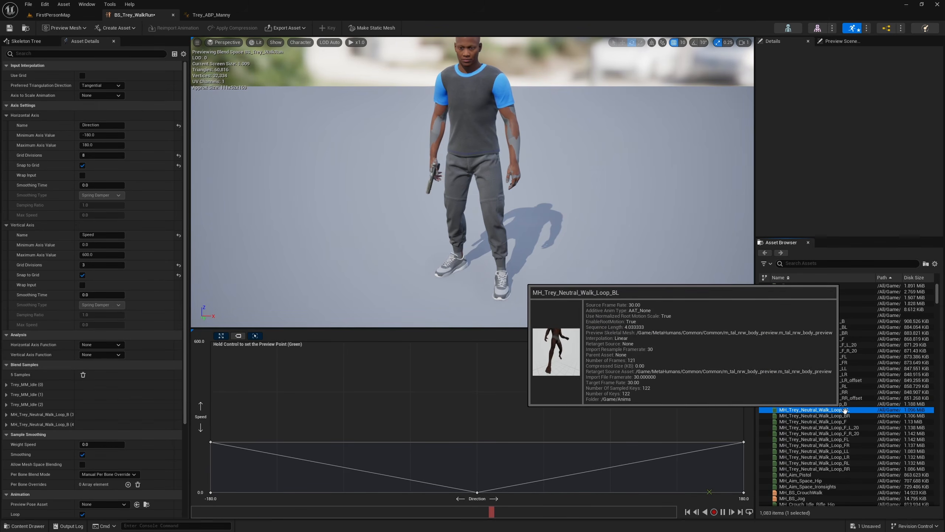
left_click_drag(837, 409, 276, 442)
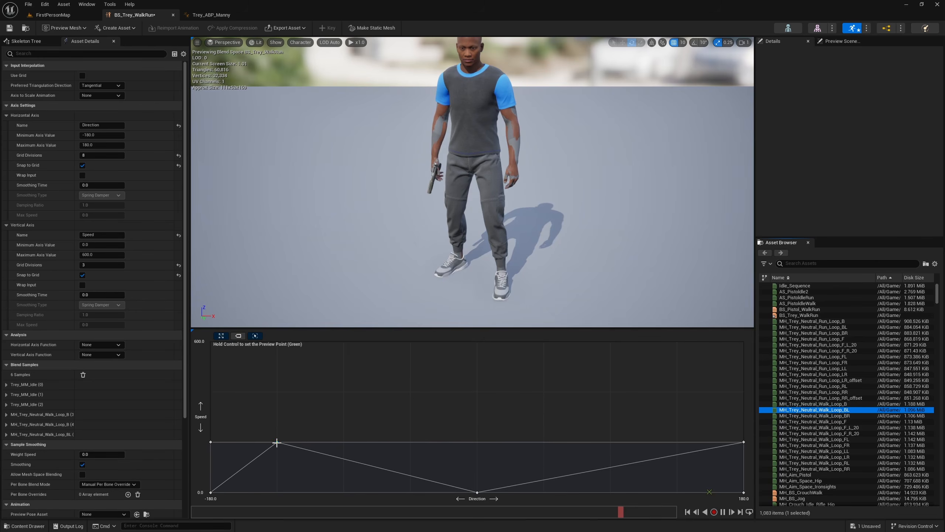
left_click(819, 416)
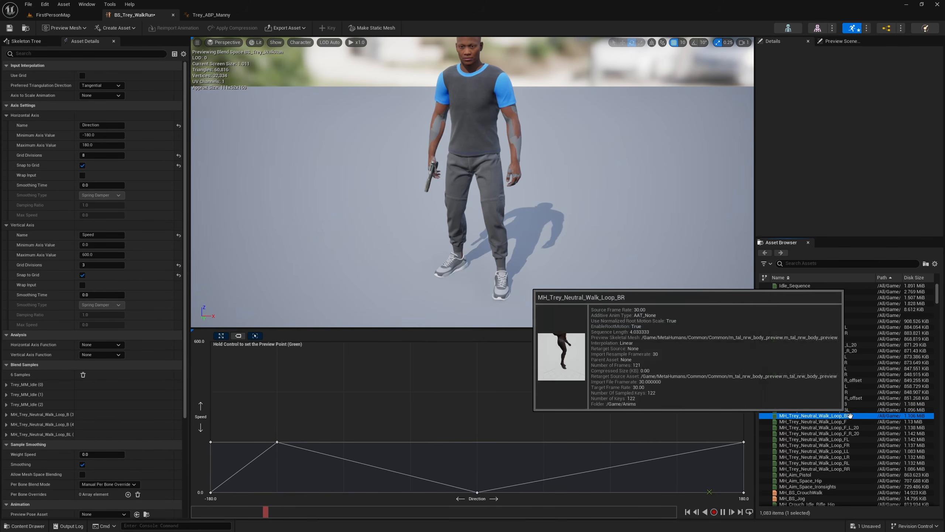
left_click_drag(818, 410, 692, 443)
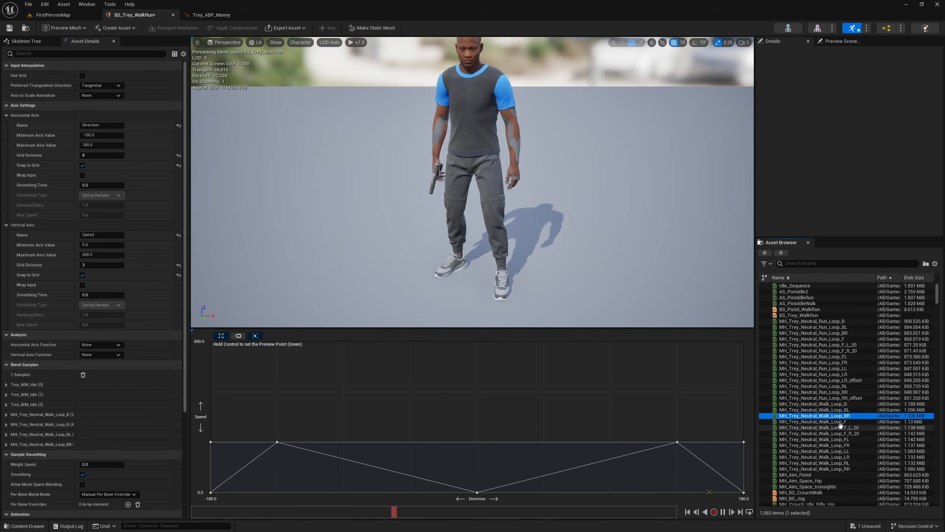
Place the MH_Trey_Neutral walk loops F at Direction 0, FL at -45 and FR at 45, all at Speed 200.
left_click_drag(842, 422, 486, 438)
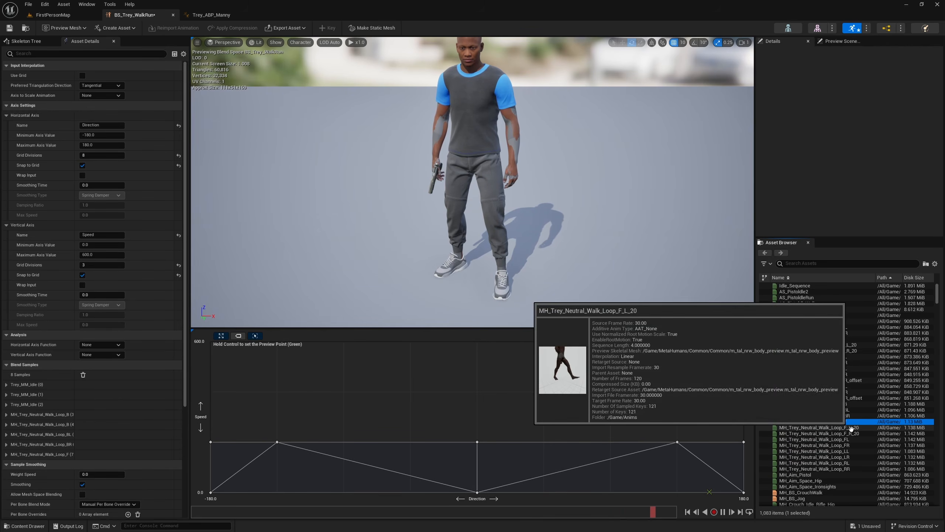
left_click(852, 428)
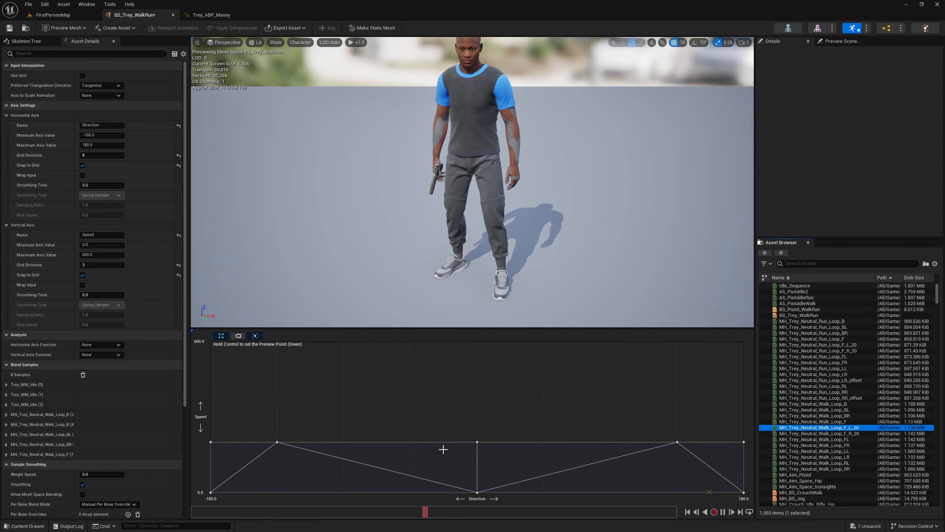
left_click(856, 433)
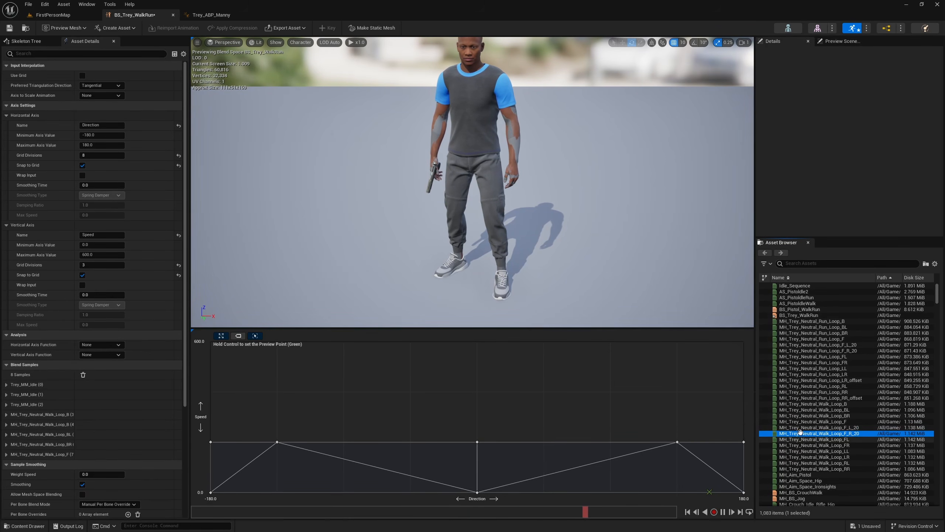
left_click(851, 439)
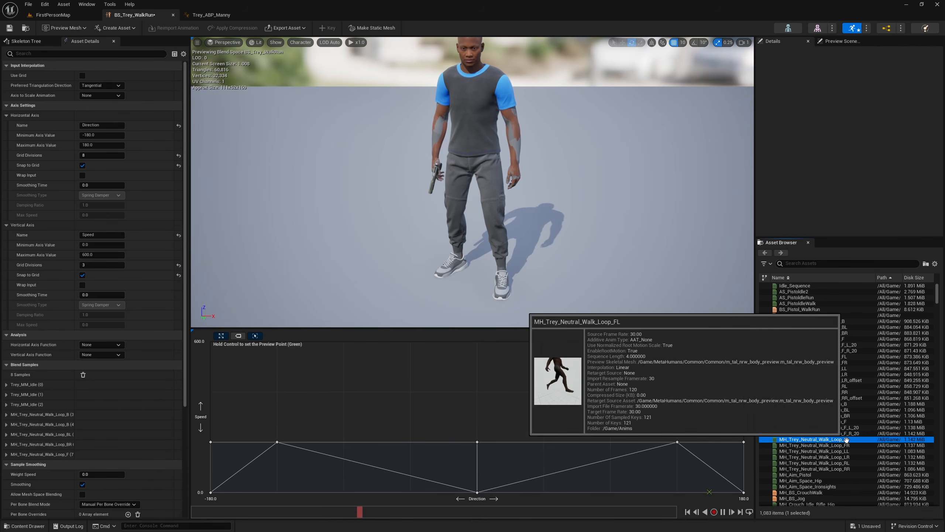
left_click_drag(840, 438, 411, 442)
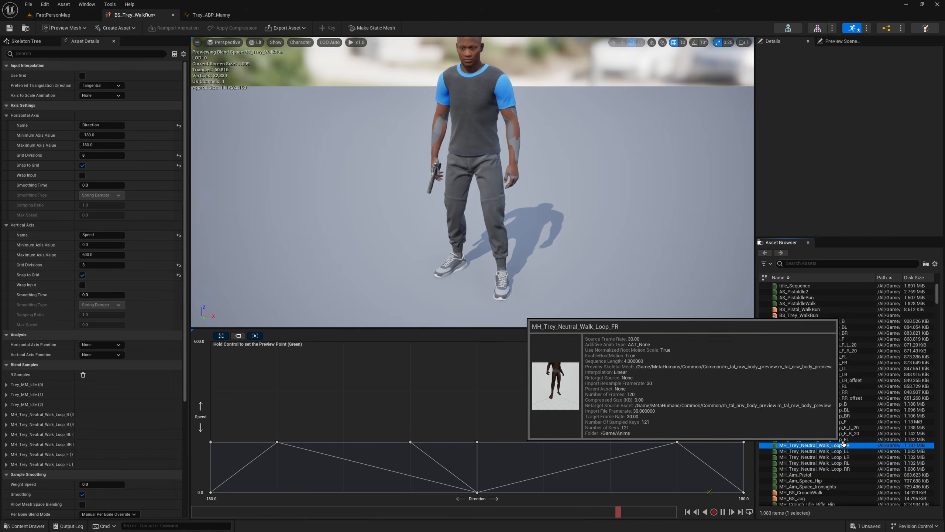
left_click_drag(843, 445, 543, 441)
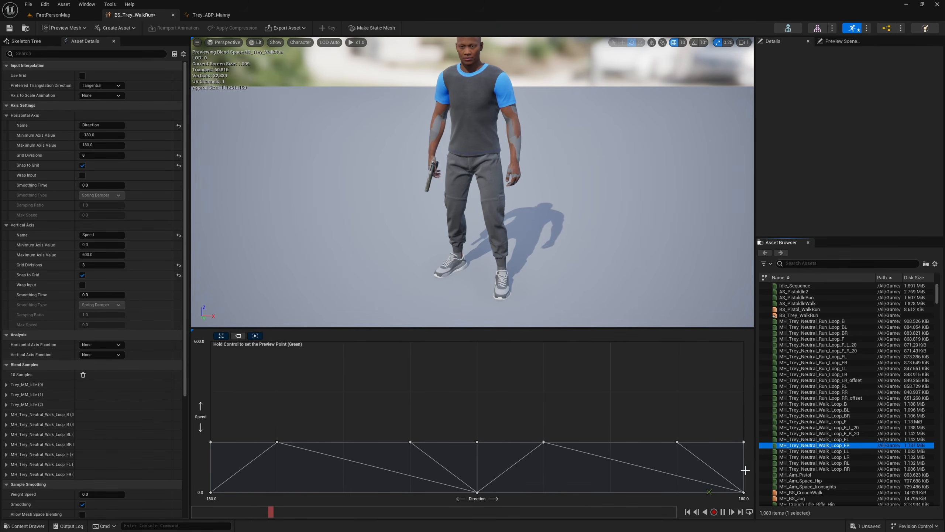
Place MH_Trey_Neutral_Walk_Loop_LR at Direction -90 and MH_Trey_Neutral_Walk_Loop_RR at Direction 90, both at Speed 200.
mouse_move(855, 448)
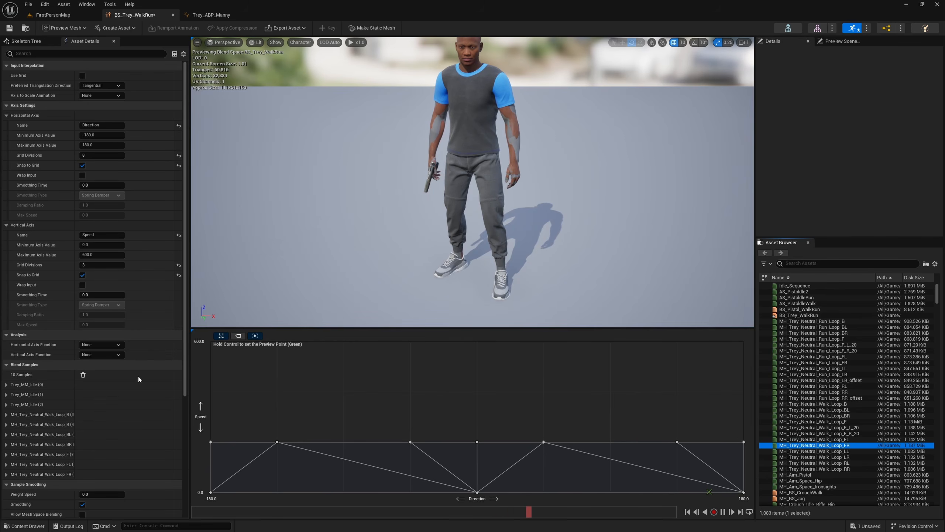
left_click_drag(844, 457, 346, 441)
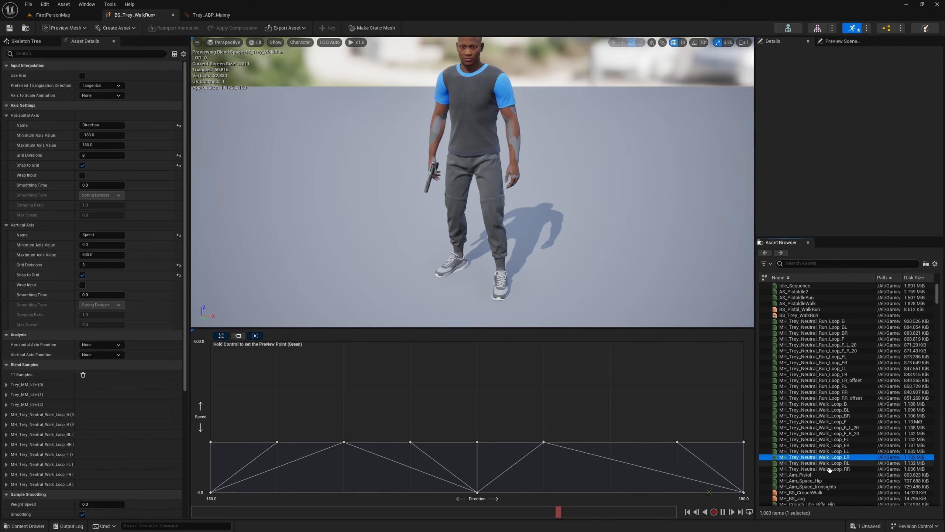
left_click(815, 469)
left_click_drag(814, 469, 610, 442)
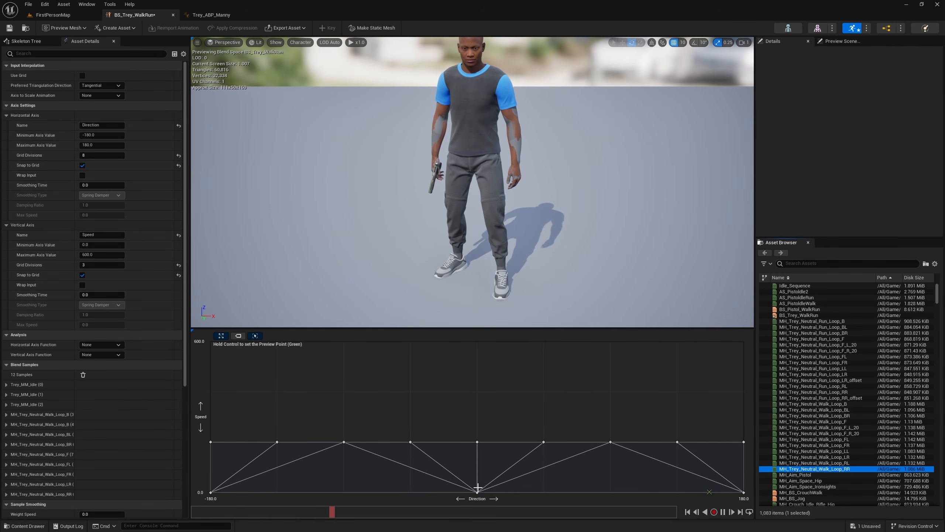
Preview the blended walk directions on the character and inspect the Speed 200 samples at Directions 0 and -90.
key("ctrl")
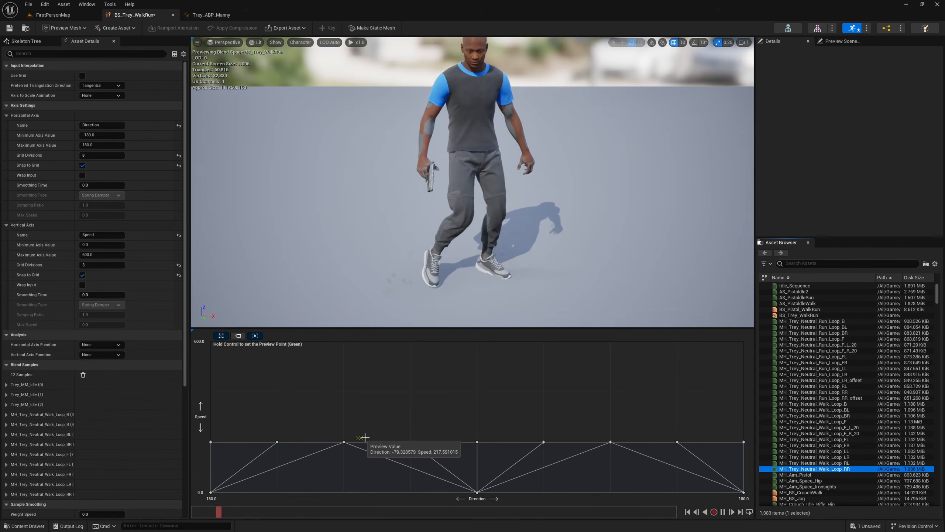
left_click(477, 442)
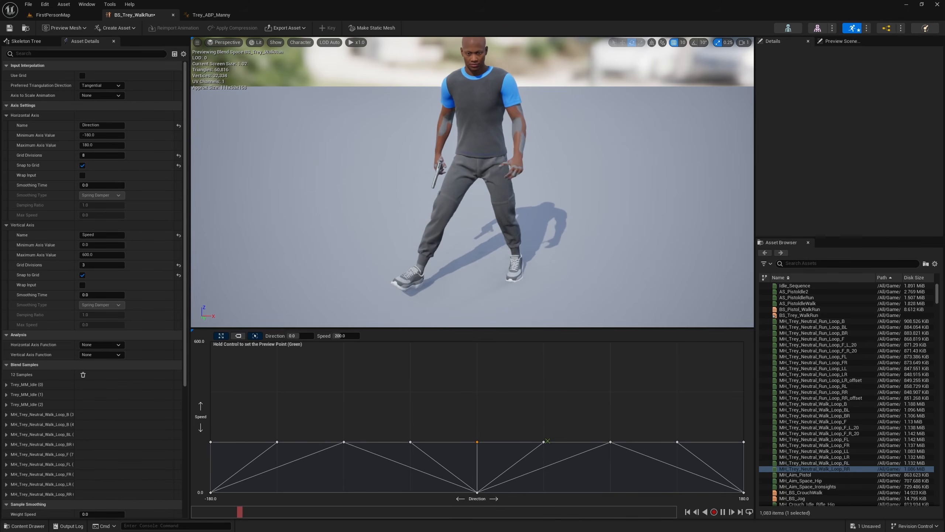
left_click(344, 442)
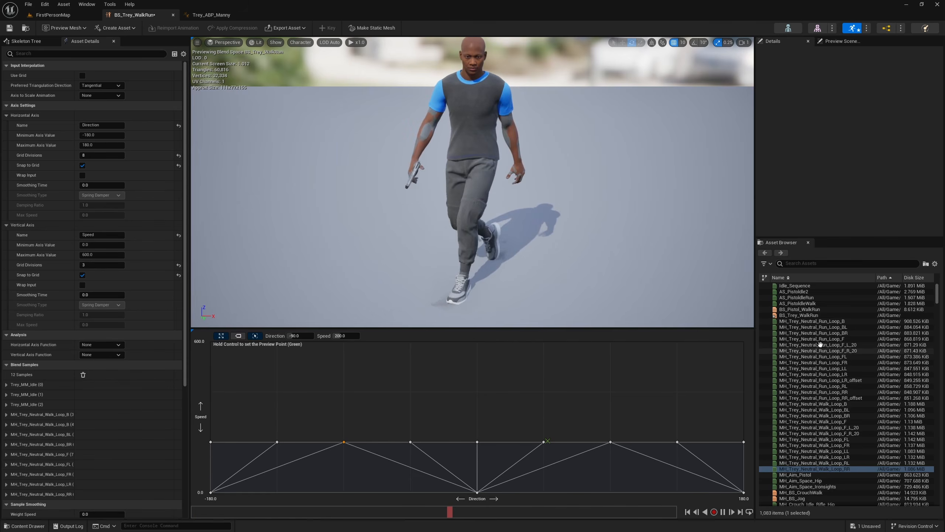
Place the MH_Trey_Neutral run loops B at Directions -180 and 180, BL at -135 and BR at 135, all at Speed 600.
left_click(841, 321)
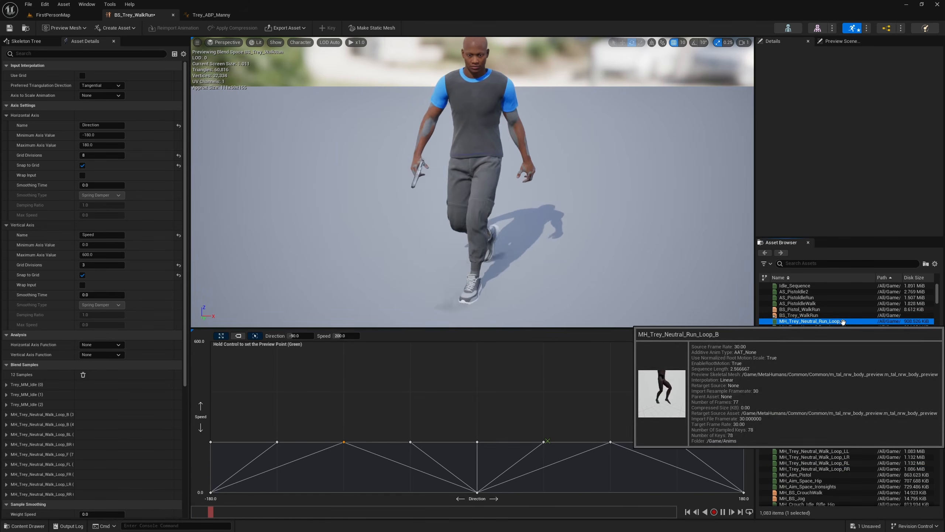
left_click_drag(841, 322, 213, 346)
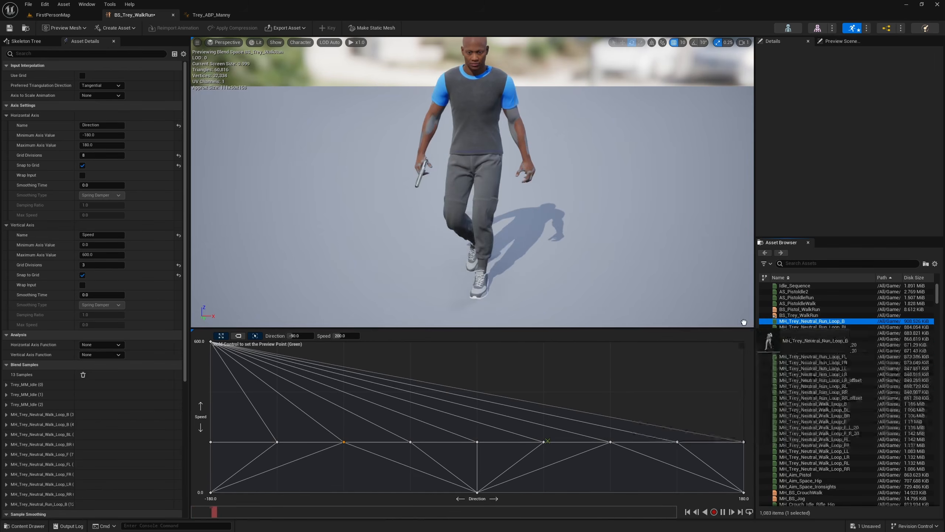
left_click_drag(840, 321, 744, 342)
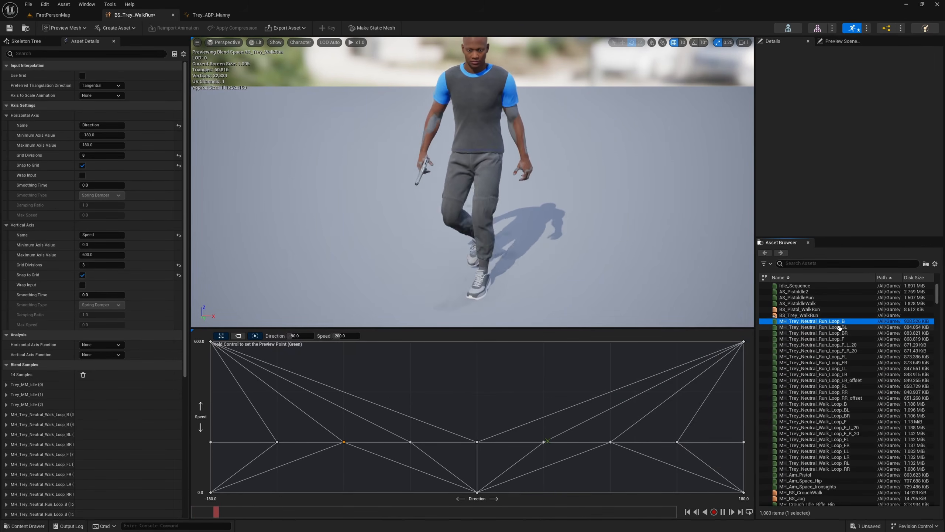
left_click_drag(840, 327, 277, 347)
left_click(855, 334)
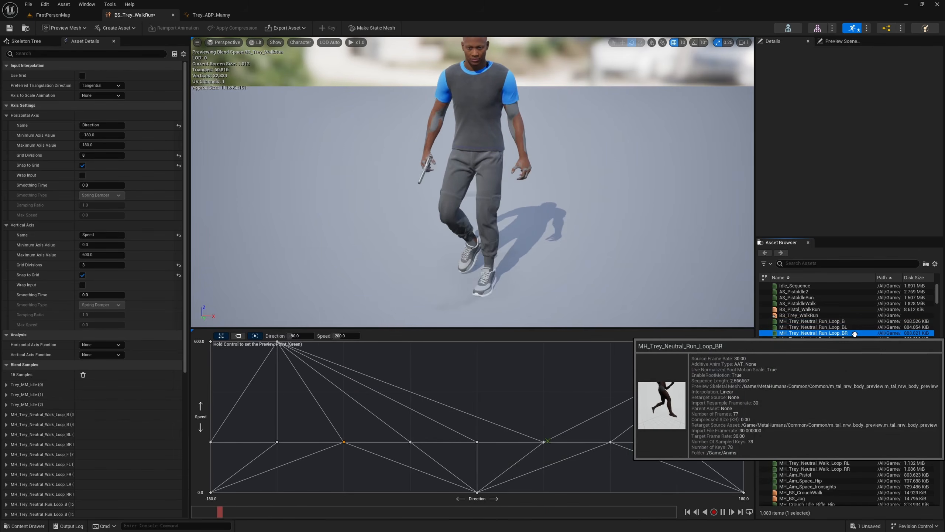
left_click_drag(854, 333, 677, 341)
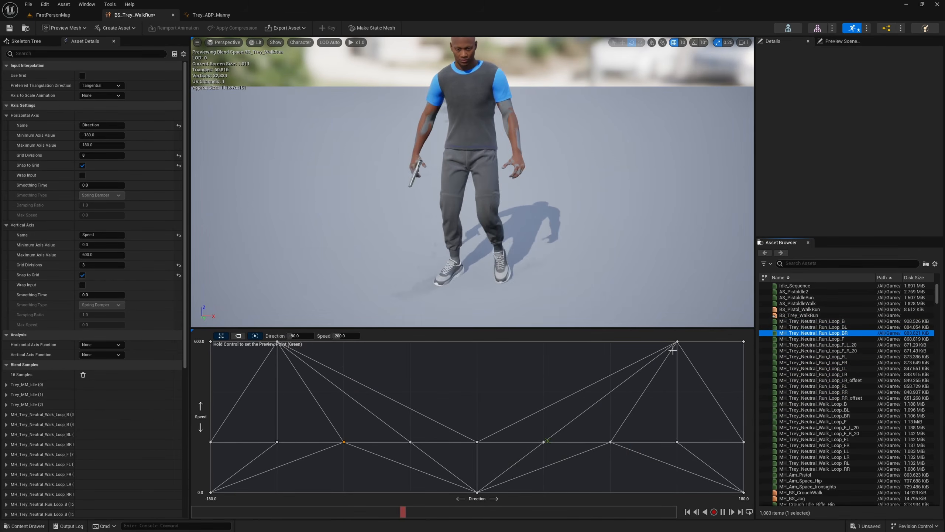
Place the MH_Trey_Neutral run loops F at Direction 0, FL at -45 and FR at 45, all at Speed 600.
left_click(848, 339)
left_click_drag(848, 339, 477, 342)
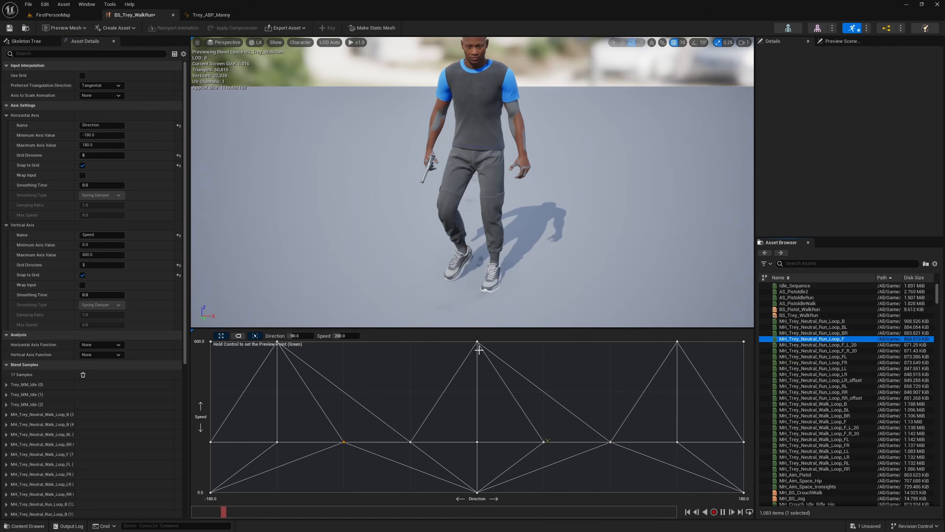
left_click(848, 357)
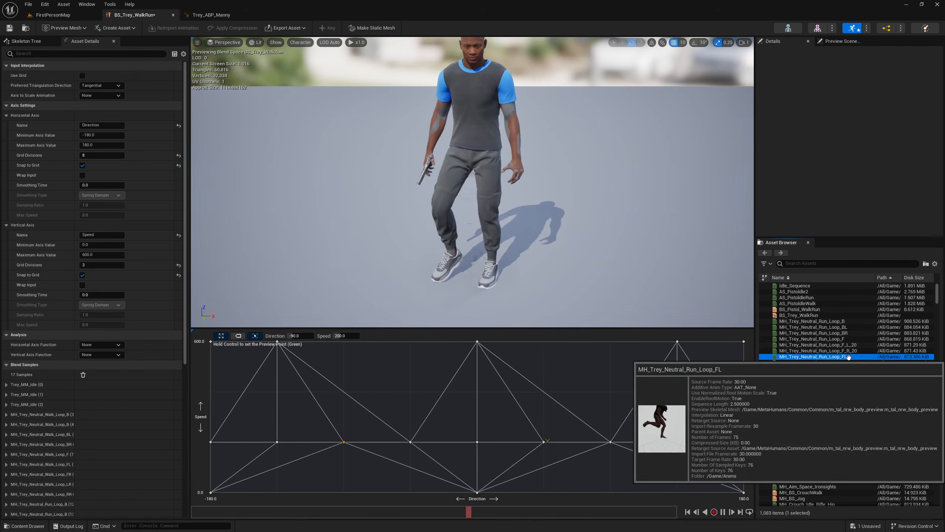
left_click_drag(848, 356, 410, 342)
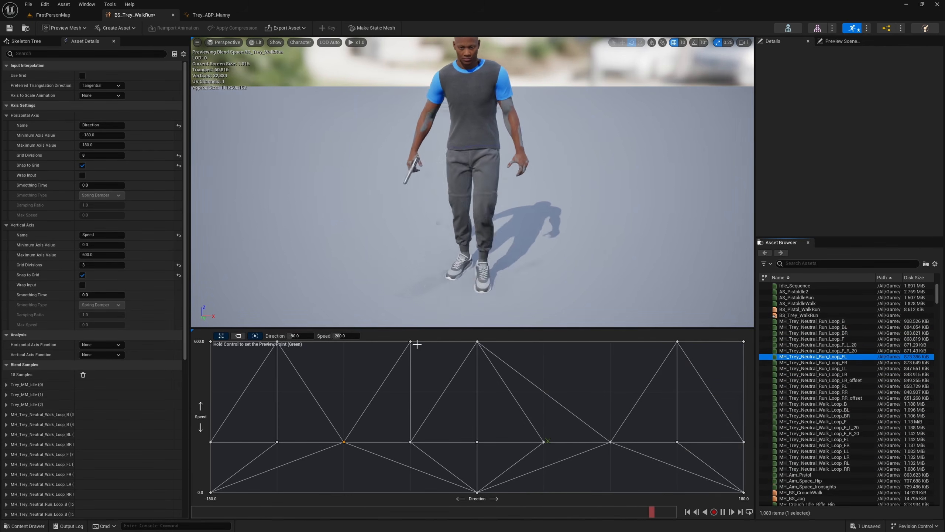
left_click(852, 363)
left_click_drag(852, 362, 546, 349)
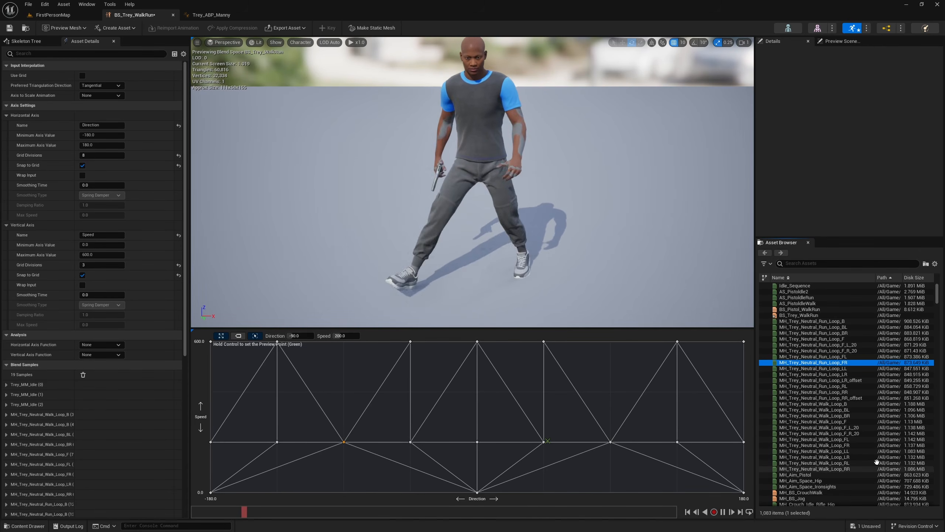
Place MH_Trey_Neutral_Run_Loop_LL at Direction -90 and MH_Trey_Neutral_Run_Loop_RL at Direction 90, both at Speed 600.
left_click(858, 397)
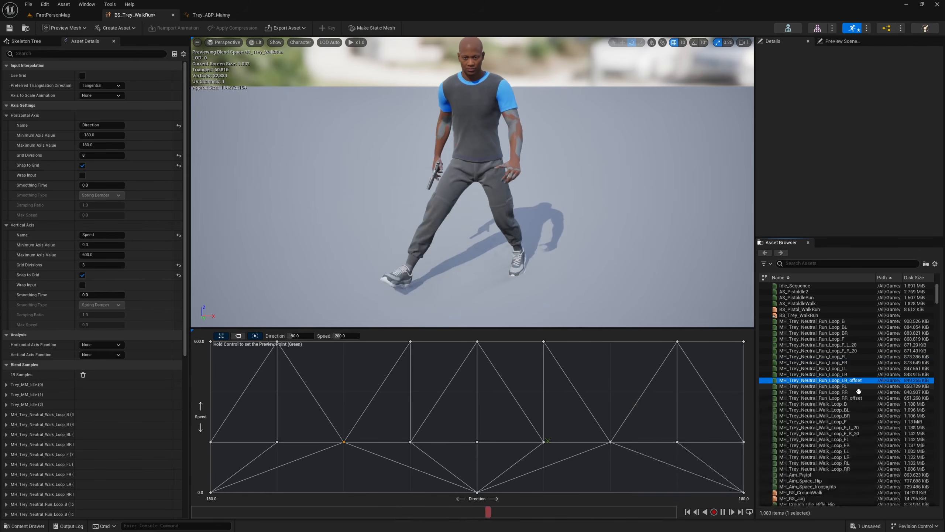
left_click(856, 386)
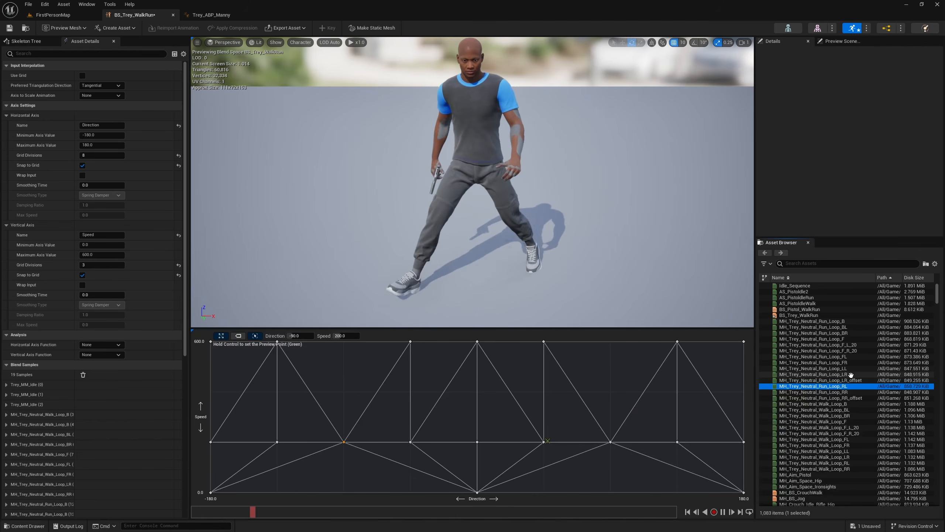
left_click(848, 368)
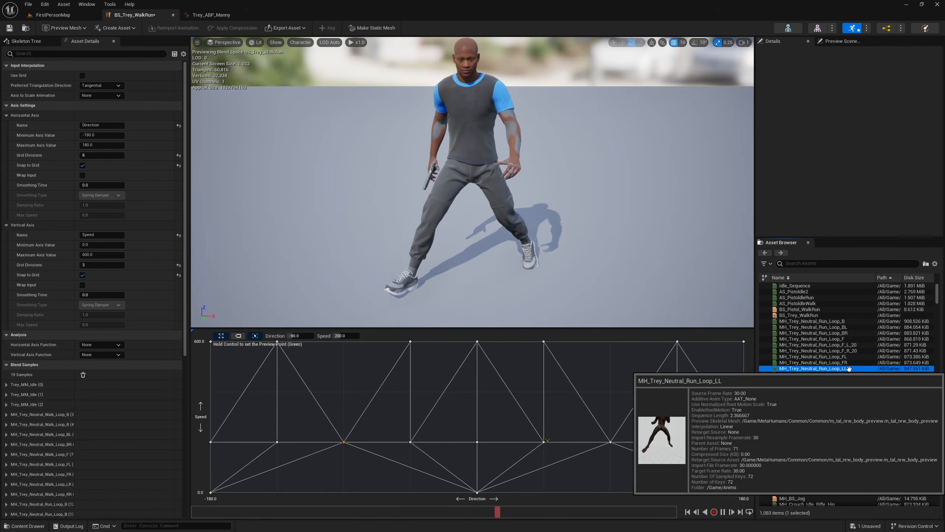
left_click_drag(848, 369, 344, 341)
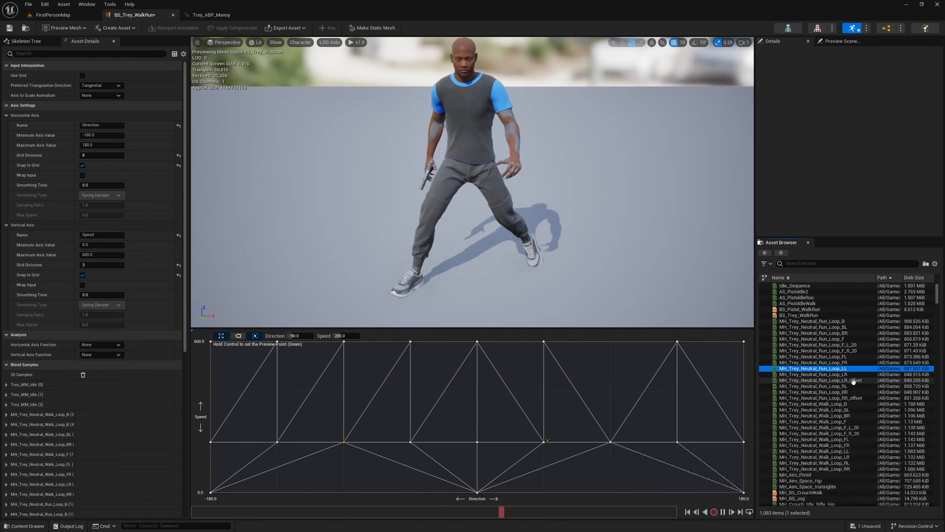
left_click_drag(841, 386, 616, 351)
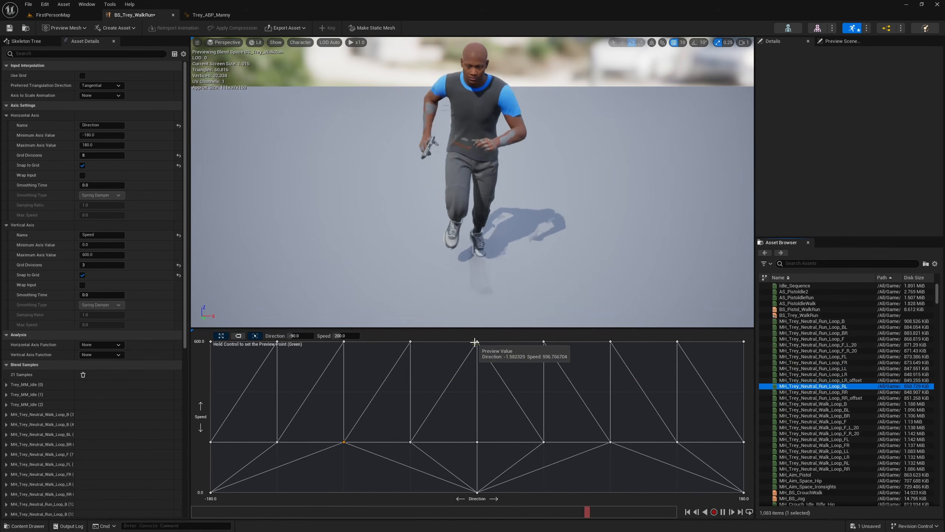
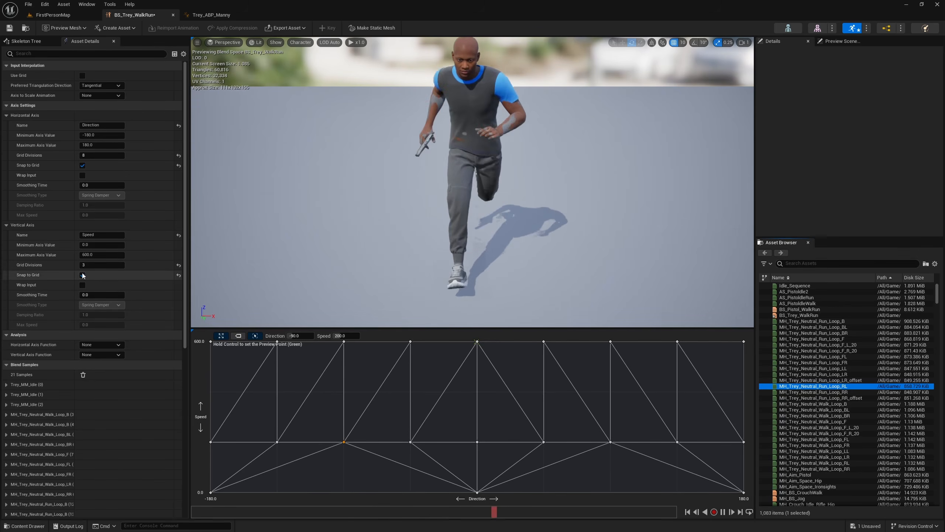
Disable Snap to Grid for the horizontal Direction axis, keeping it enabled for the Speed axis.
left_click(82, 275)
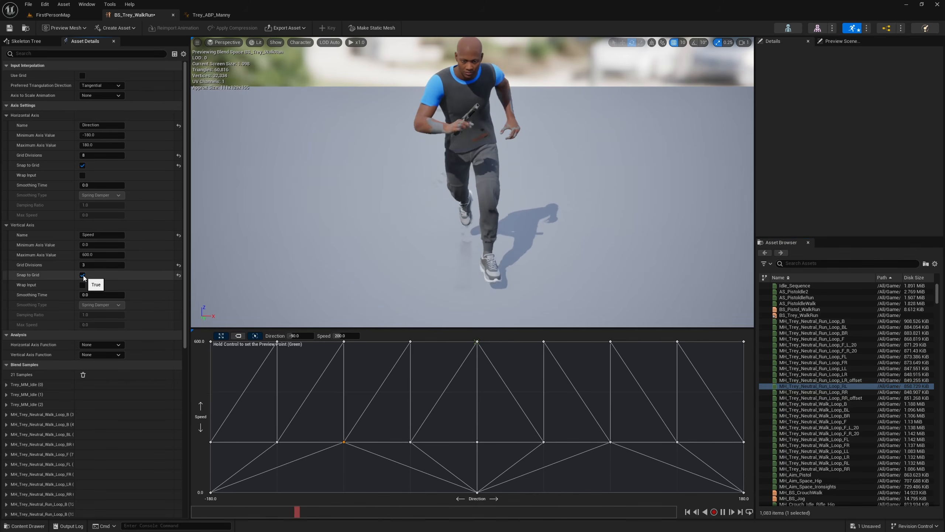
left_click(83, 275)
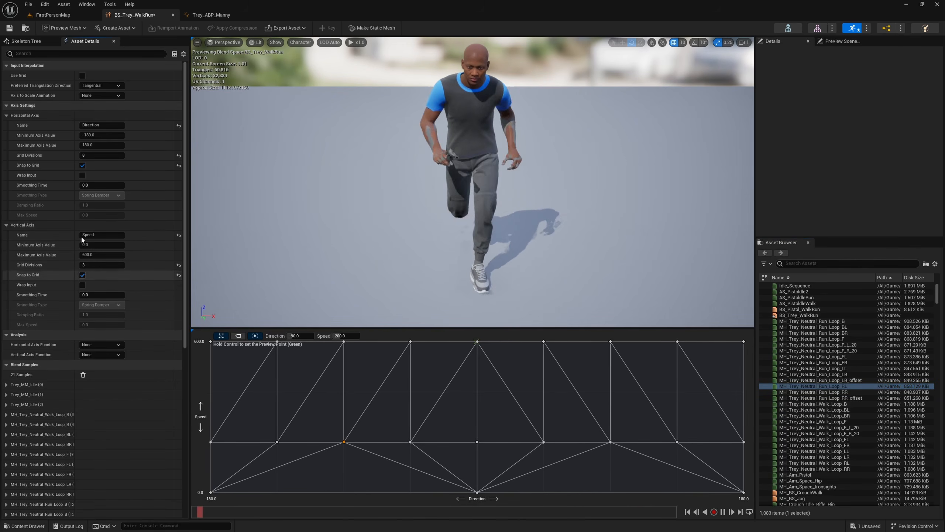
left_click(83, 165)
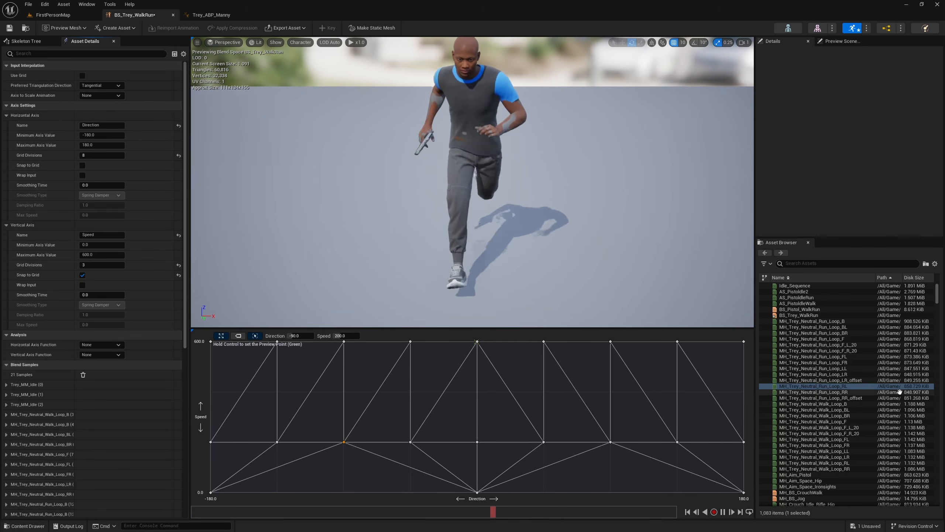
Shift the MH_Trey_Neutral_Run_Loop_LL sample to Direction about -100 and add a second LL sample at Direction -80, Speed 600.
left_click(850, 344)
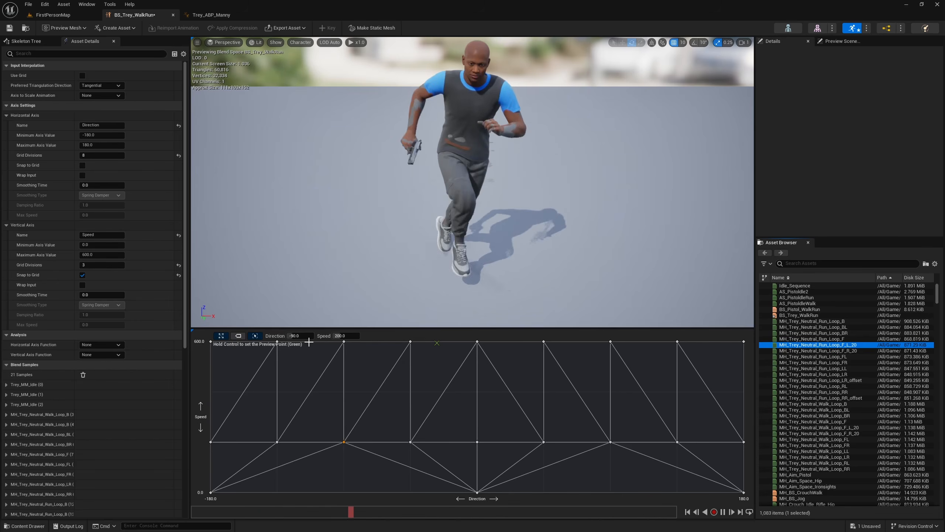
left_click_drag(344, 341, 331, 344)
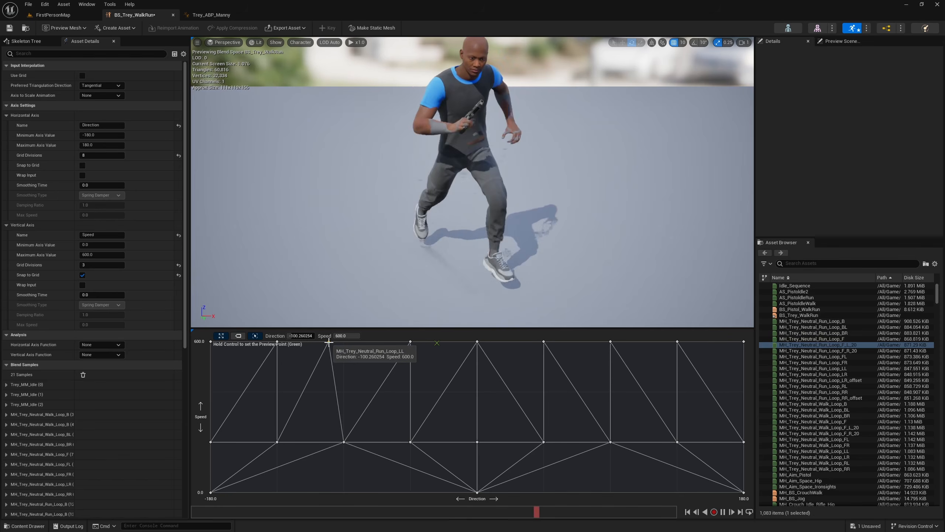
left_click_drag(813, 368, 353, 354)
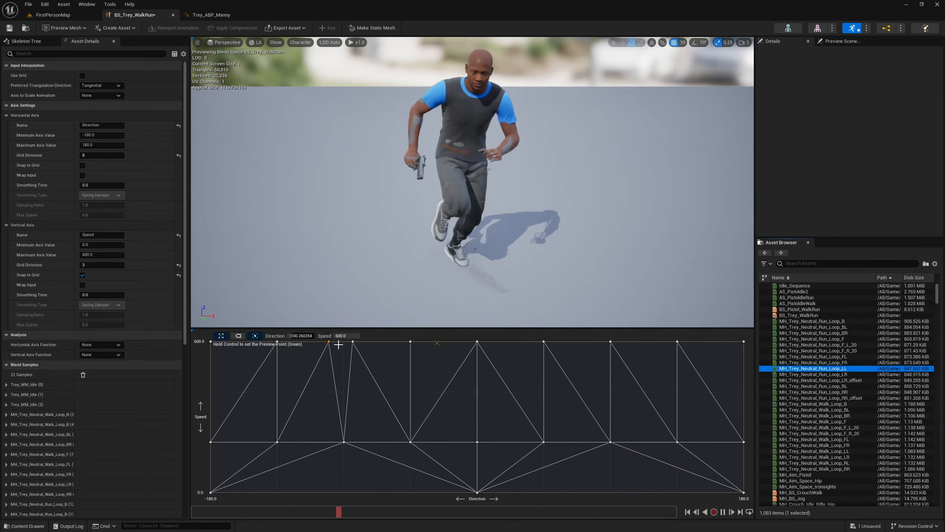
left_click(301, 336)
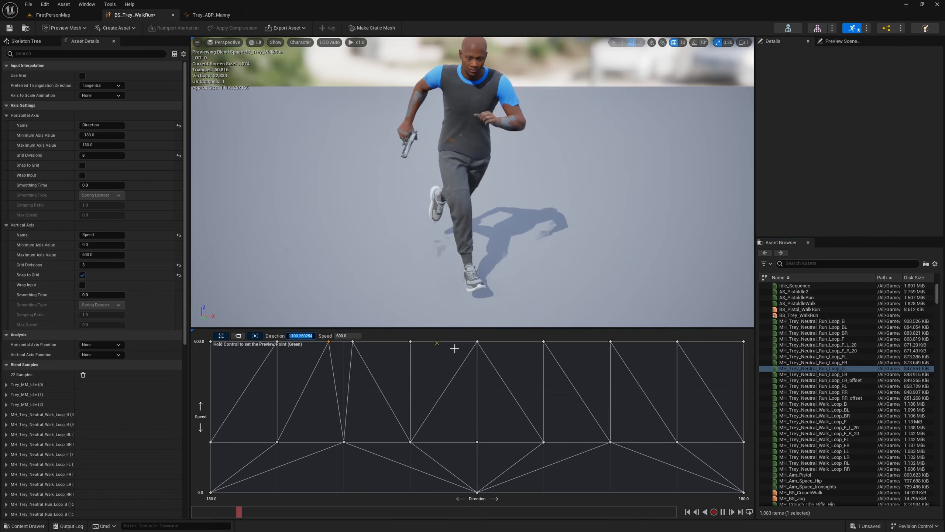
type("-1")
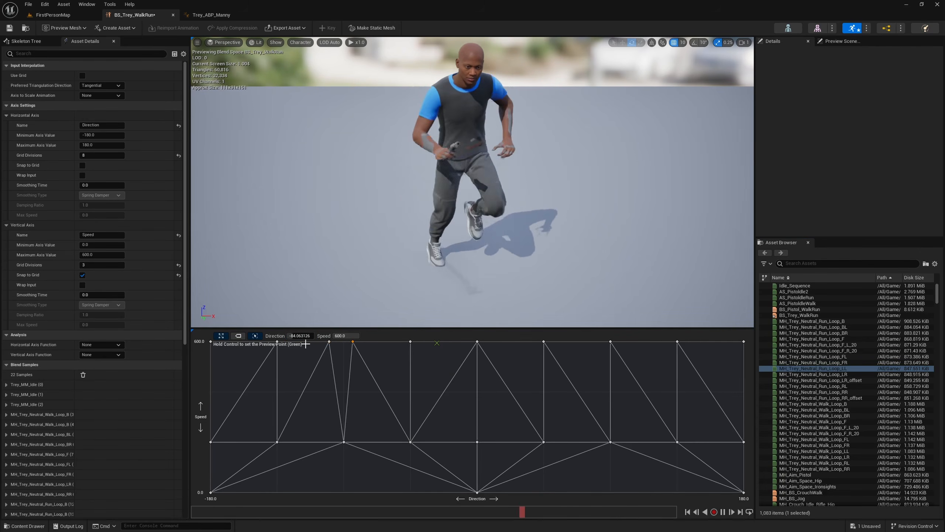
type("-8")
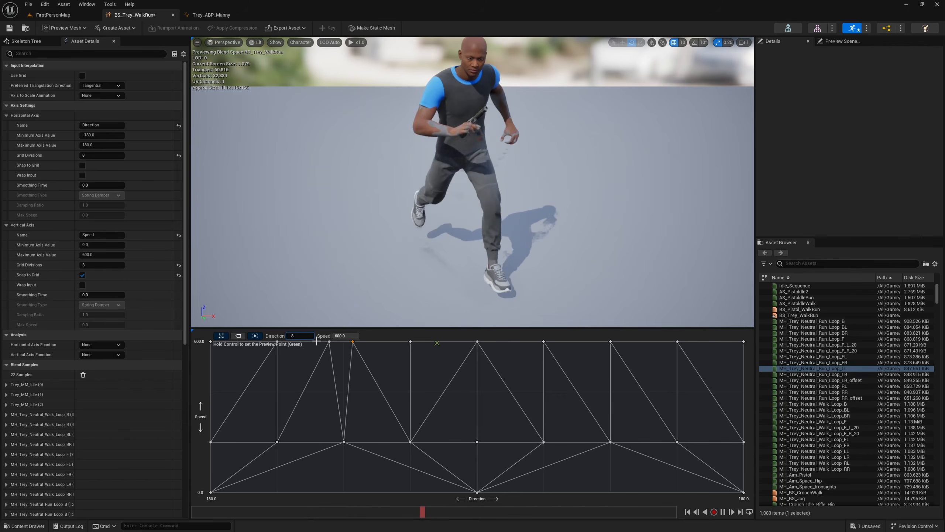
type("0")
key("Return")
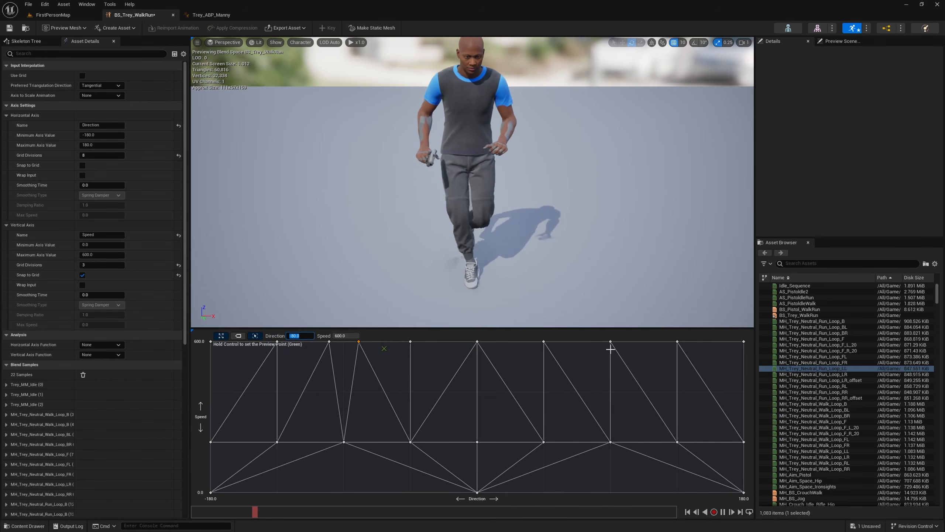
Add a second MH_Trey_Neutral_Run_Loop_RL sample at Direction 80, Speed 600, and set the original RL sample's Direction to 100.
mouse_move(612, 341)
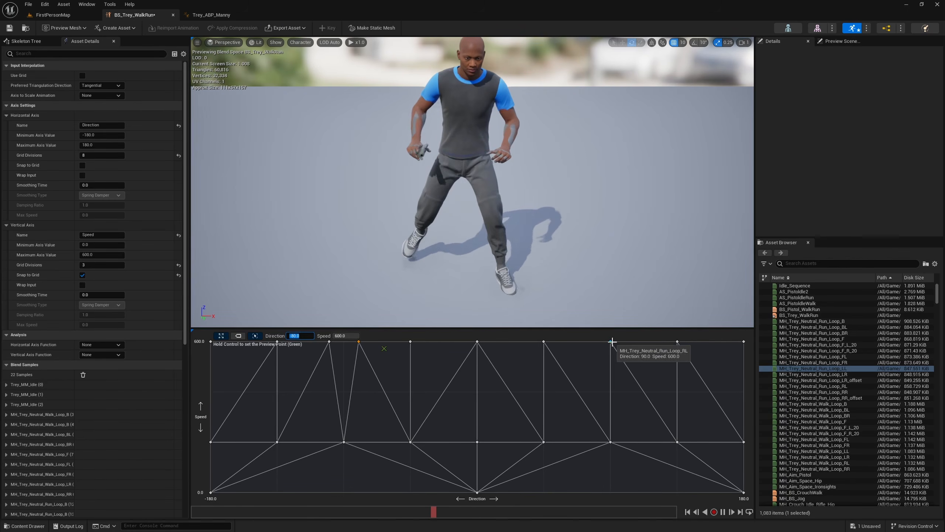
left_click_drag(612, 341, 628, 340)
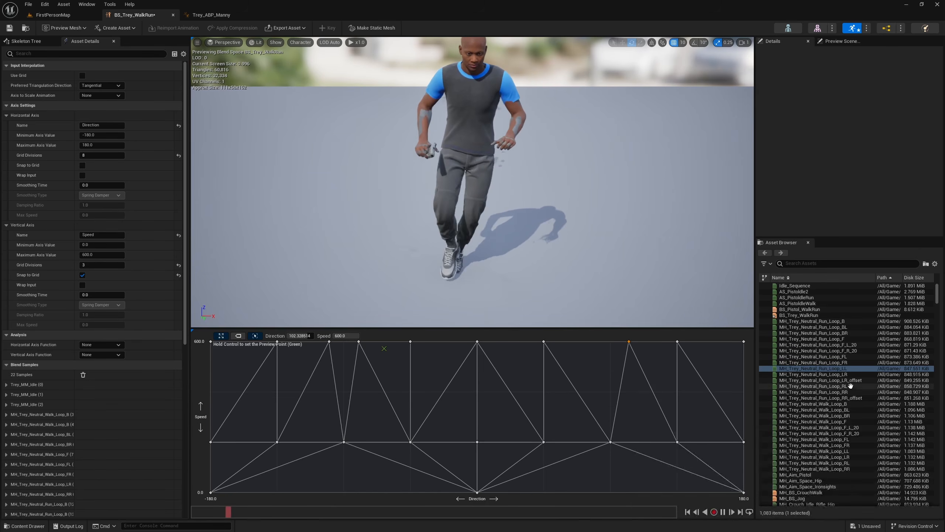
left_click_drag(813, 386, 599, 341)
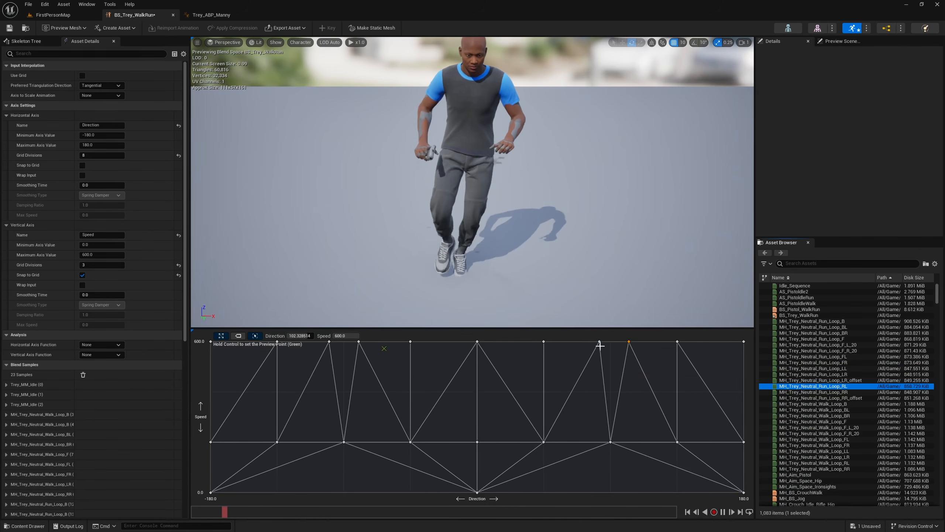
left_click(312, 336)
type("80")
key("Return")
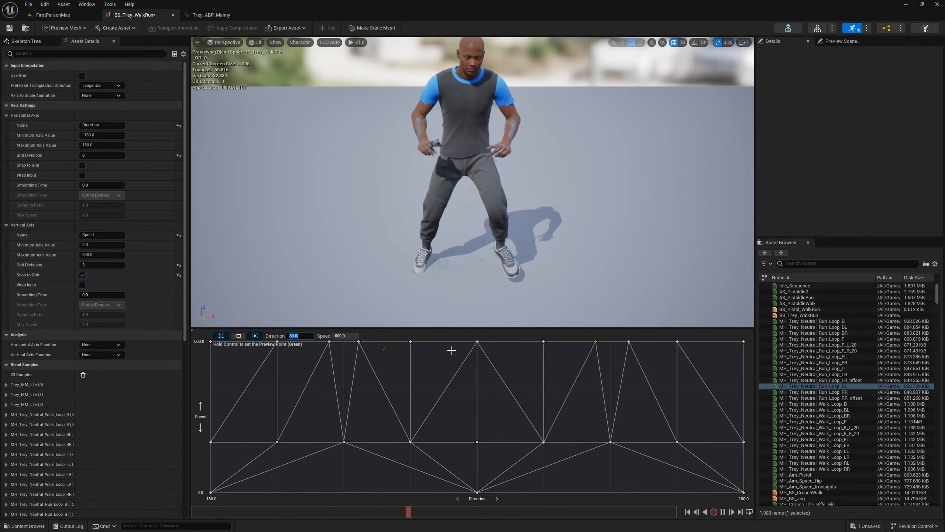
left_click(628, 341)
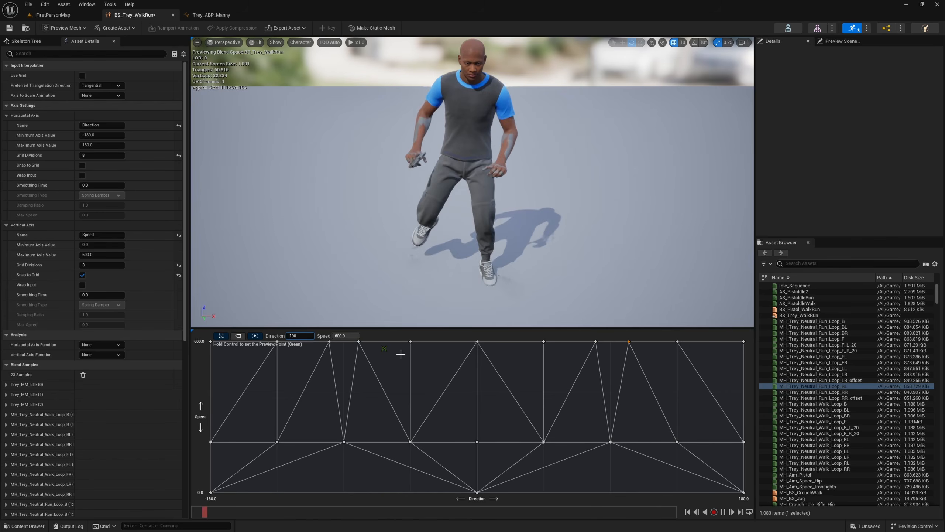
type("100")
key("Return")
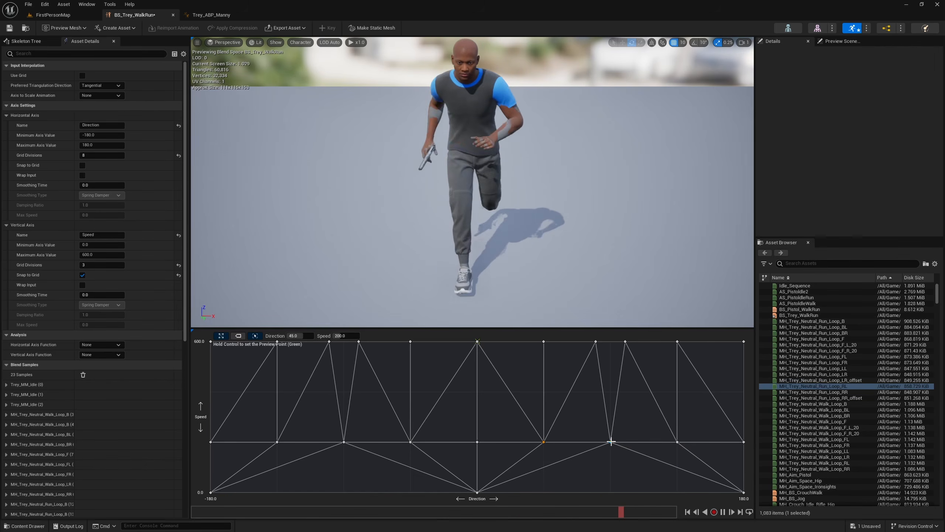
Add a MH_Trey_Neutral_Walk_Loop_RR sample at Speed 200 and set its Direction to 55.
left_click(834, 470)
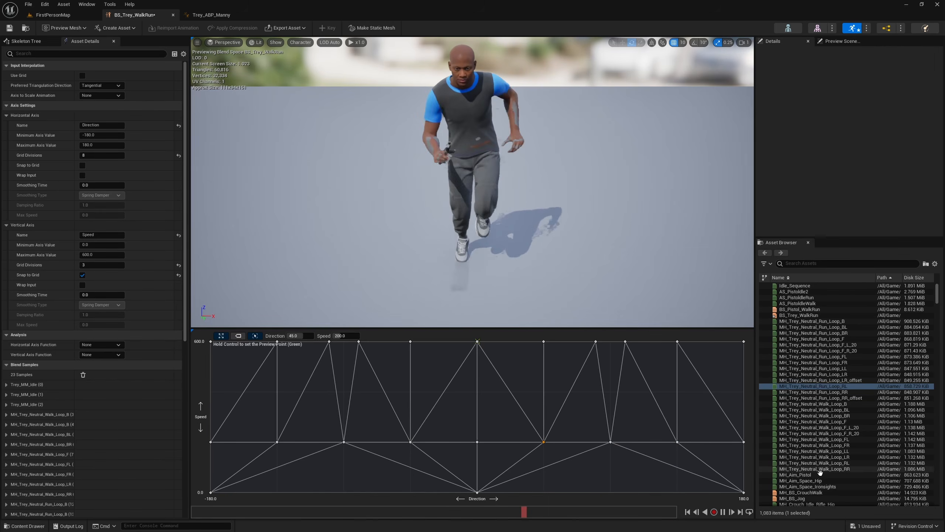
left_click_drag(835, 470, 562, 443)
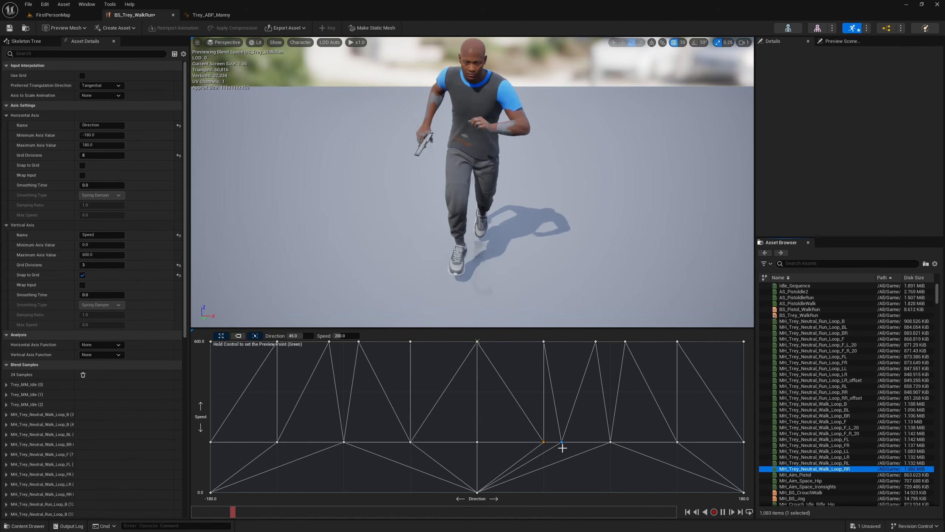
left_click(305, 335)
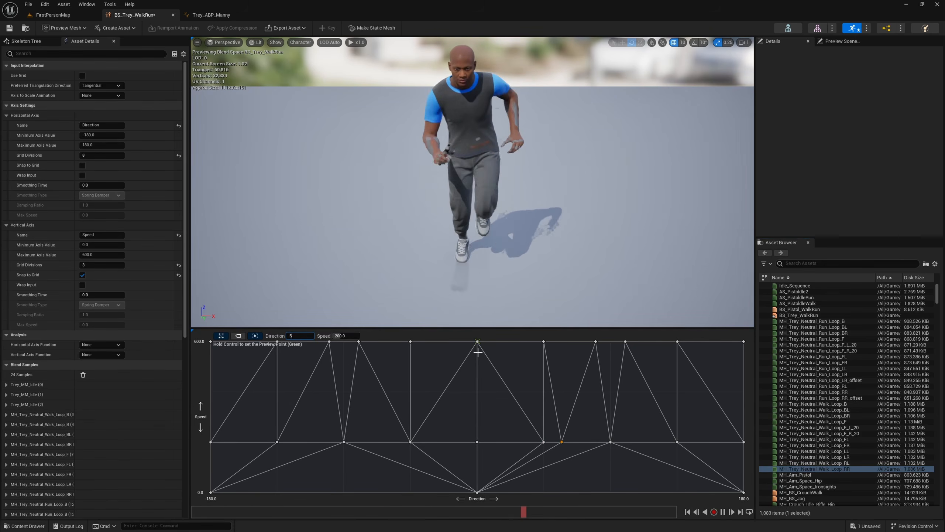
key("Return")
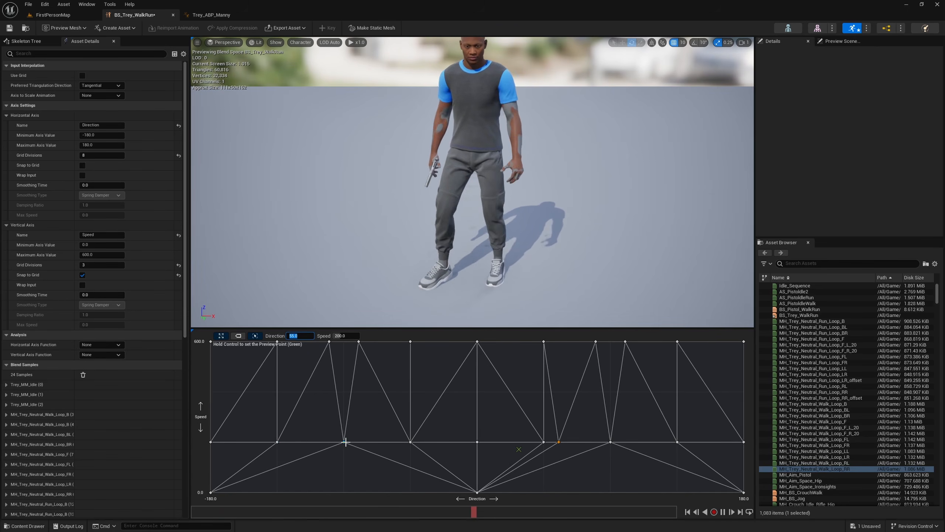
Add a MH_Trey_Neutral_Walk_Loop_BL sample at Direction -100, Speed 200, and save the blend space.
mouse_move(345, 442)
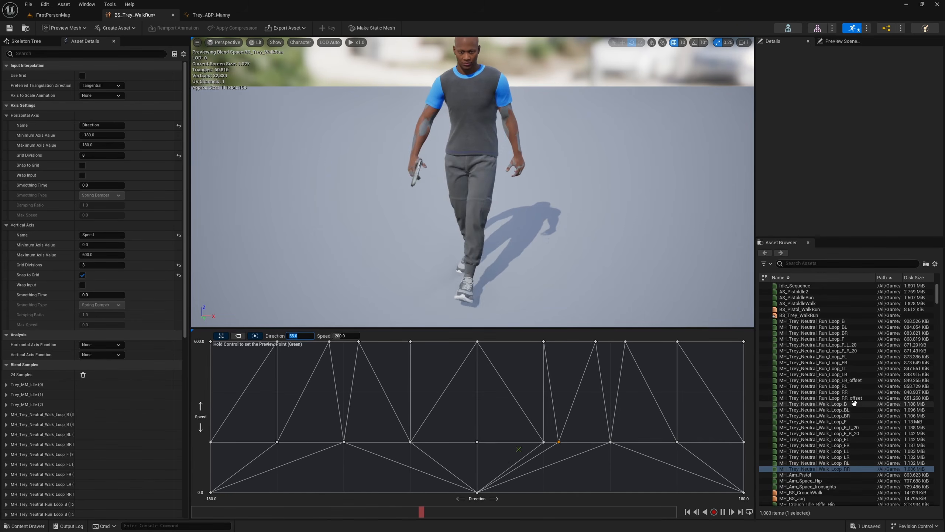
left_click(857, 410)
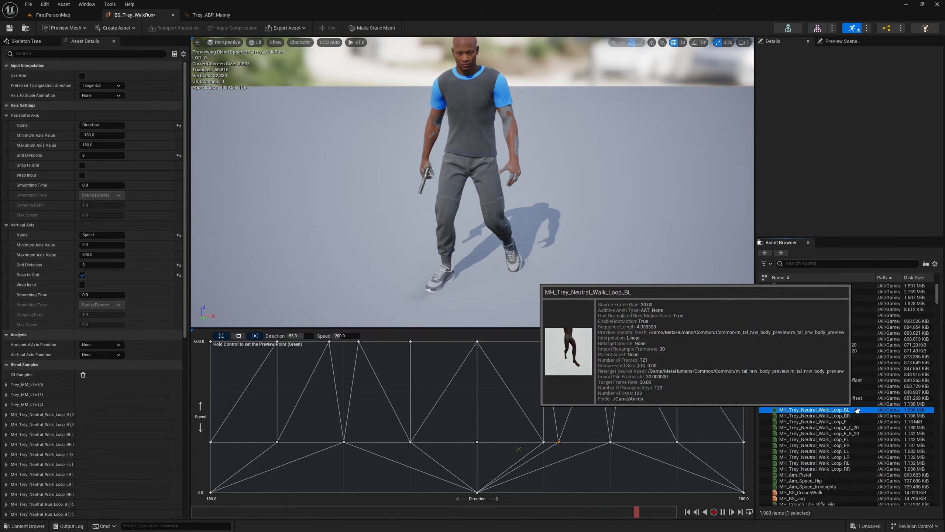
left_click_drag(857, 409, 325, 443)
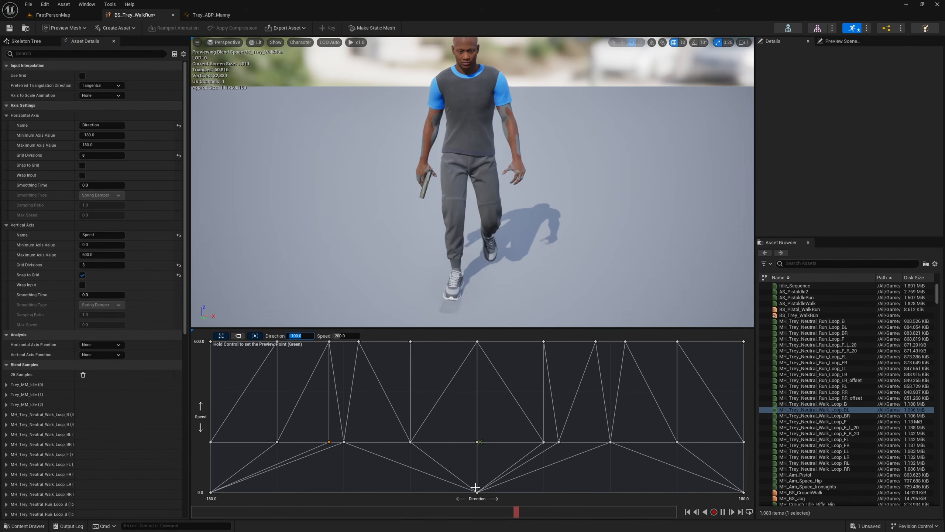
left_click(10, 27)
Switch to Trey_ABP_Manny and open the Set velocity and ground speed collapsed graph from its Event Graph.
left_click(218, 16)
right_click_drag(473, 301, 450, 292)
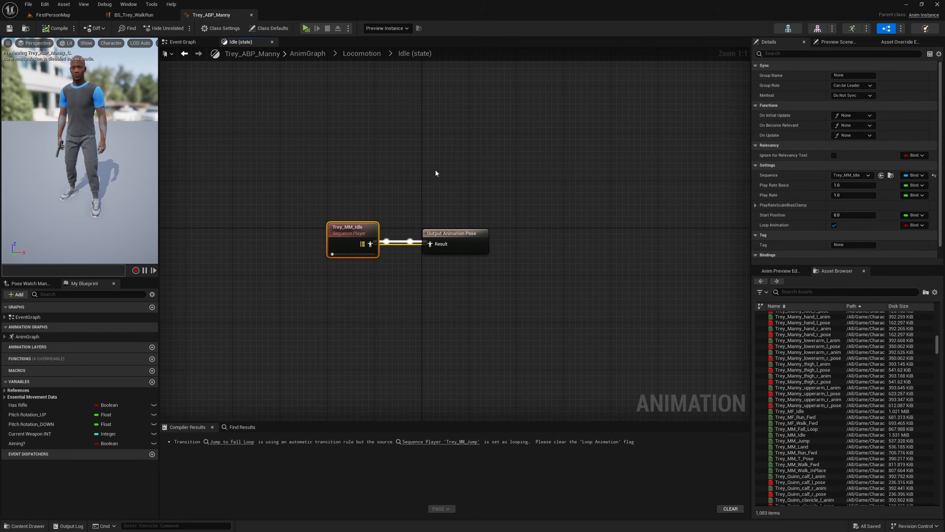
double_click(28, 316)
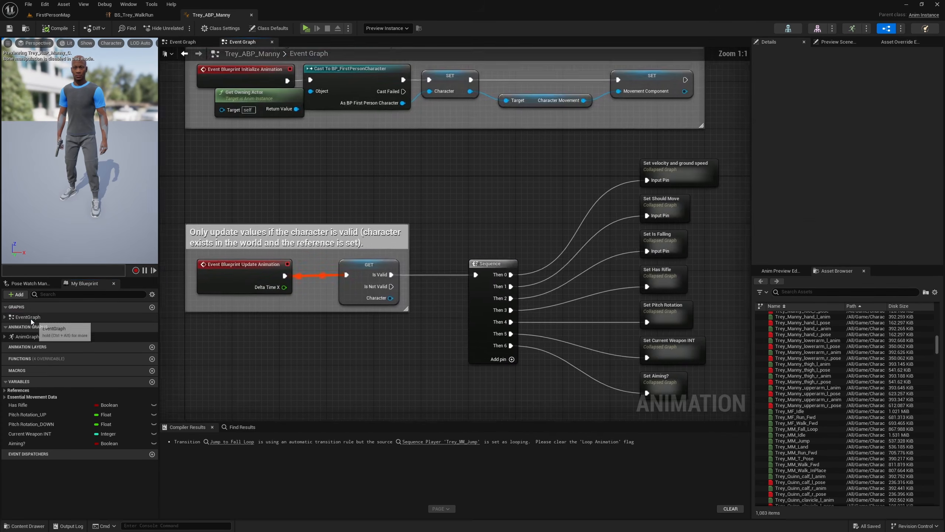
right_click_drag(533, 229, 427, 207)
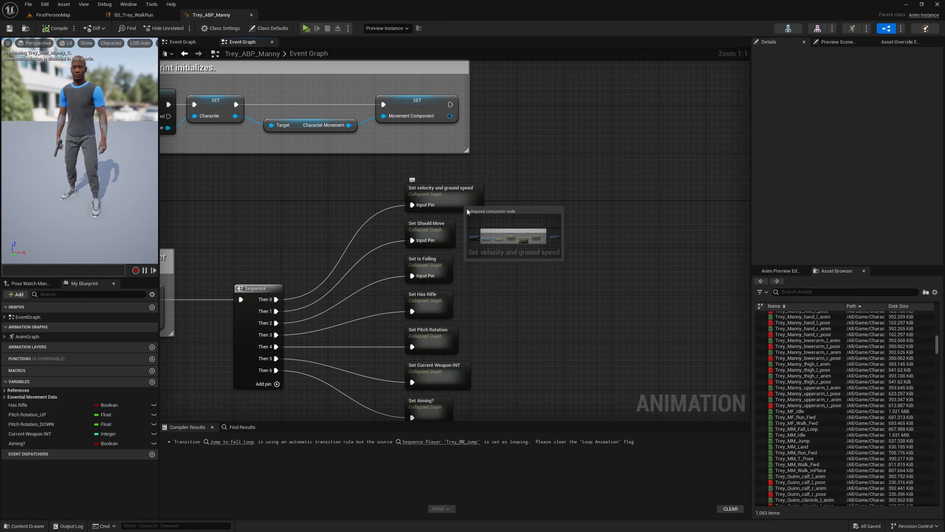
double_click(452, 192)
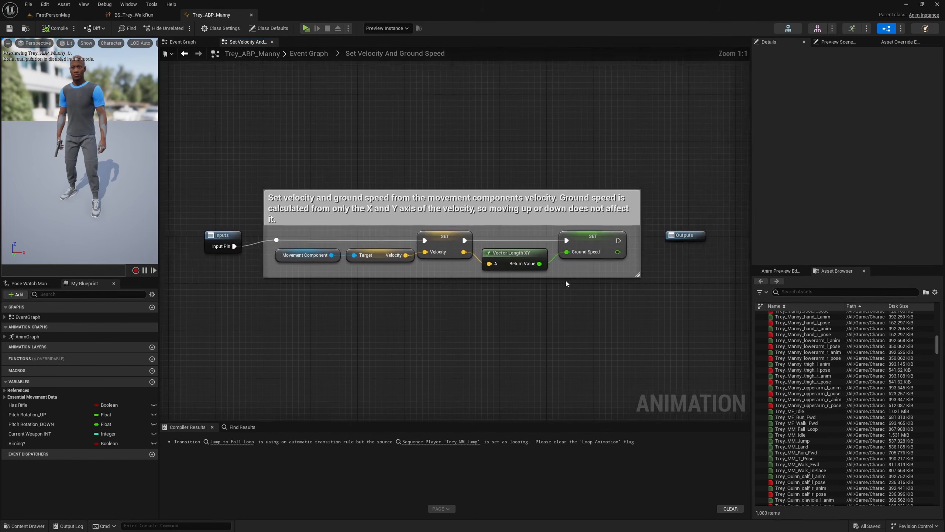
Move the Outputs node farther from the Ground Speed setter and enlarge the comment box around the velocity nodes.
left_click_drag(592, 218, 694, 215)
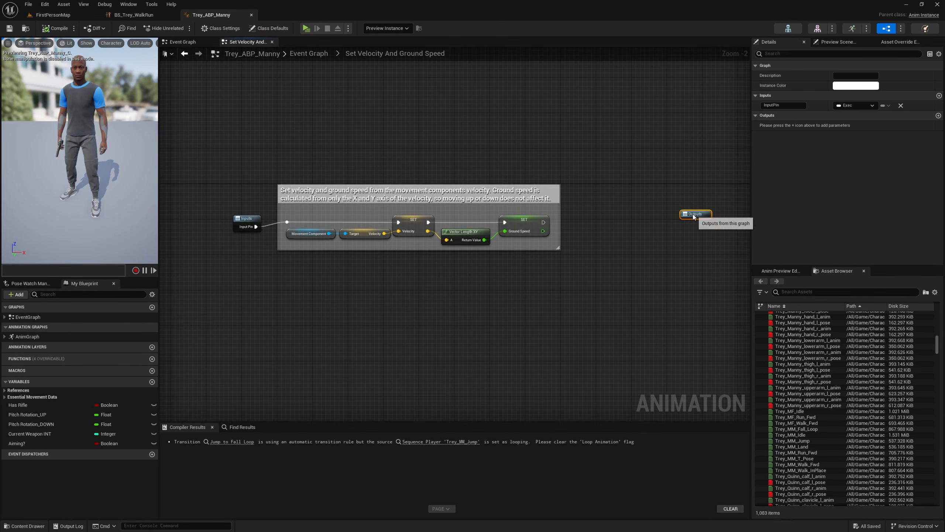
left_click_drag(561, 248, 691, 297)
scroll(453, 261, "up", 2)
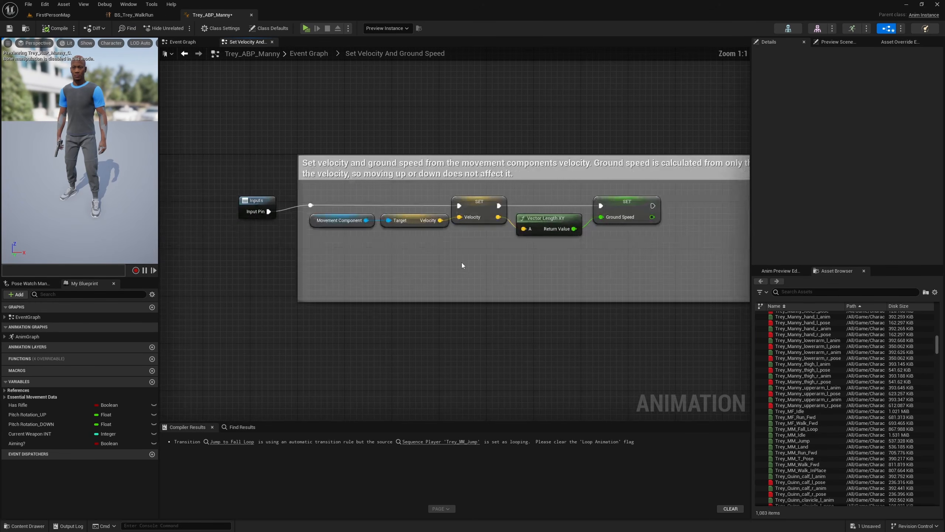
Add a Calculate Direction node fed by the movement component's Velocity and place it below the Vector Length XY node.
right_click_drag(461, 262, 359, 281)
left_click_drag(338, 242, 382, 289)
type("calculate")
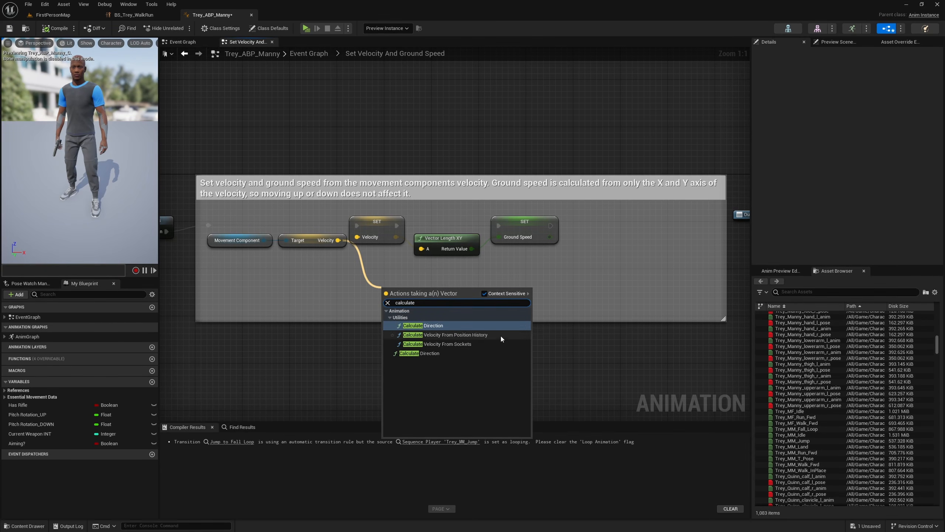
left_click(431, 355)
left_click_drag(415, 298, 412, 270)
Place a getter for the Character reference variable and add a Get Actor Rotation node from it.
right_click_drag(345, 301, 410, 301)
right_click_drag(348, 306, 383, 307)
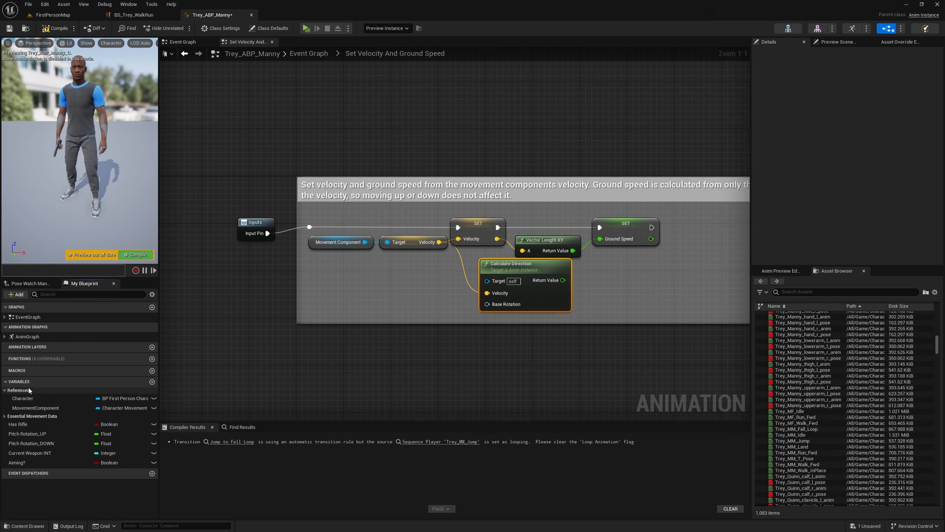
left_click(5, 391)
left_click_drag(22, 398, 376, 292, "ctrl")
type("get actor t")
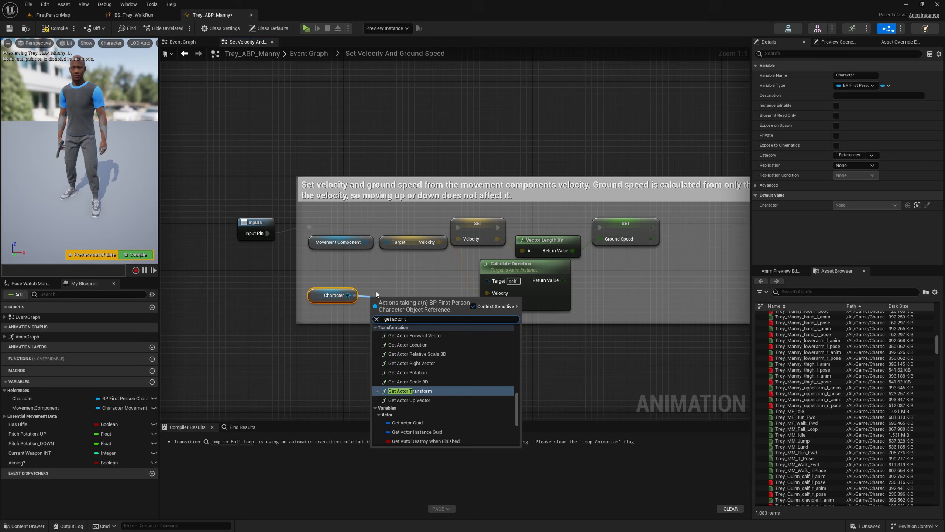
key("BackSpace")
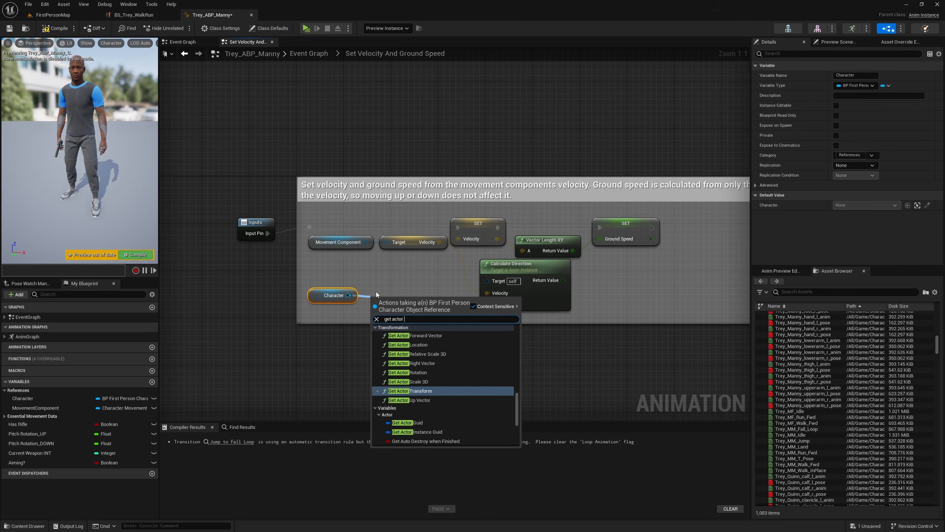
type("rota")
key("Return")
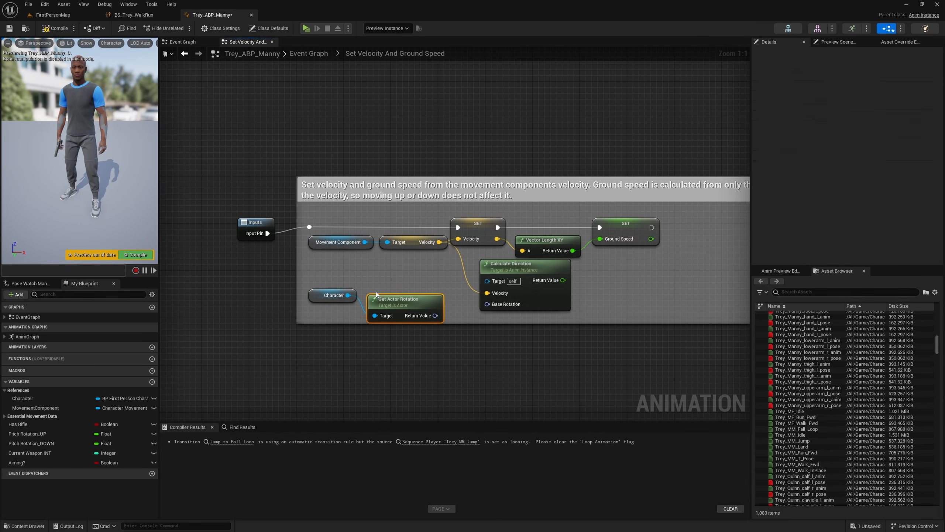
Connect Get Actor Rotation's Return Value to Calculate Direction's Base Rotation and align the Character, rotation and direction nodes.
left_click_drag(435, 315, 488, 304)
left_click_drag(385, 298, 346, 294)
key("q")
left_click(641, 306)
right_click_drag(620, 317, 576, 316)
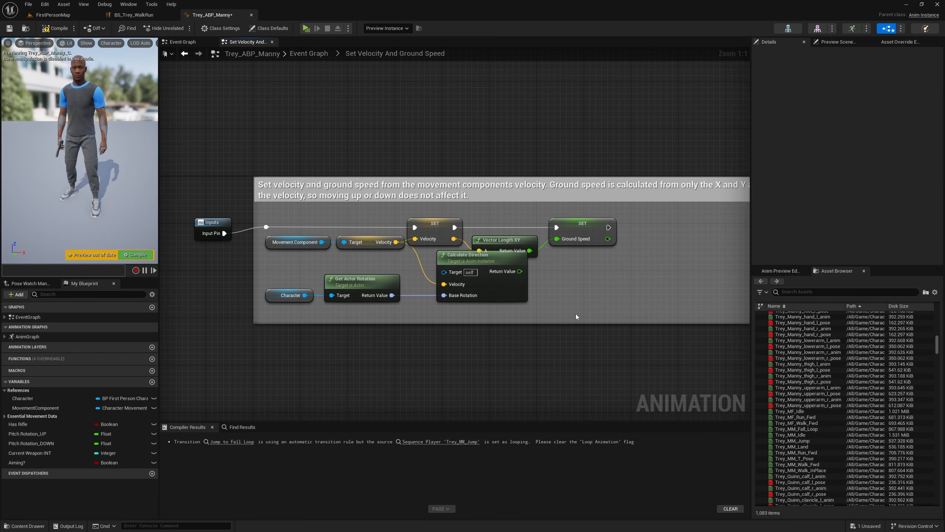
left_click_drag(294, 282, 292, 281)
left_click_drag(363, 289, 364, 297)
Promote Calculate Direction's Return Value to a new variable named Direction.
left_click(569, 279)
right_click_drag(573, 277, 517, 310)
left_click_drag(465, 312, 605, 272)
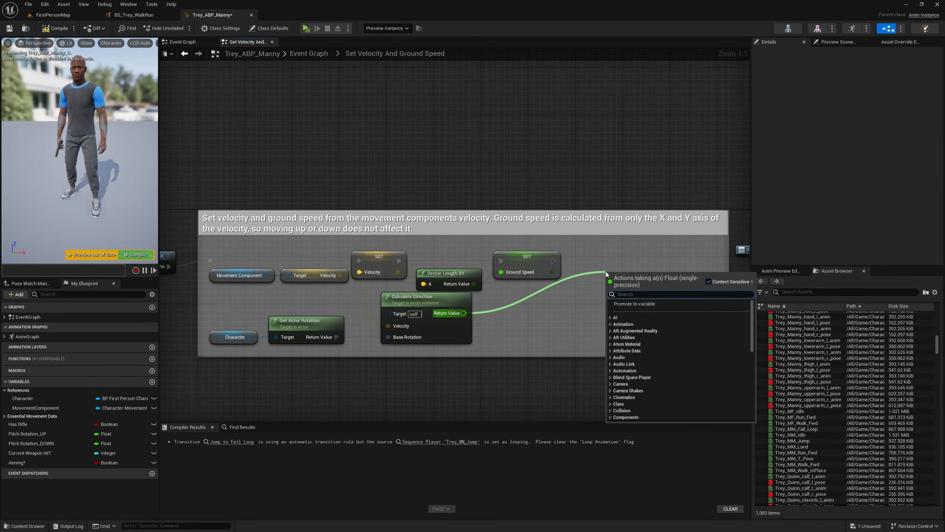
left_click(644, 304)
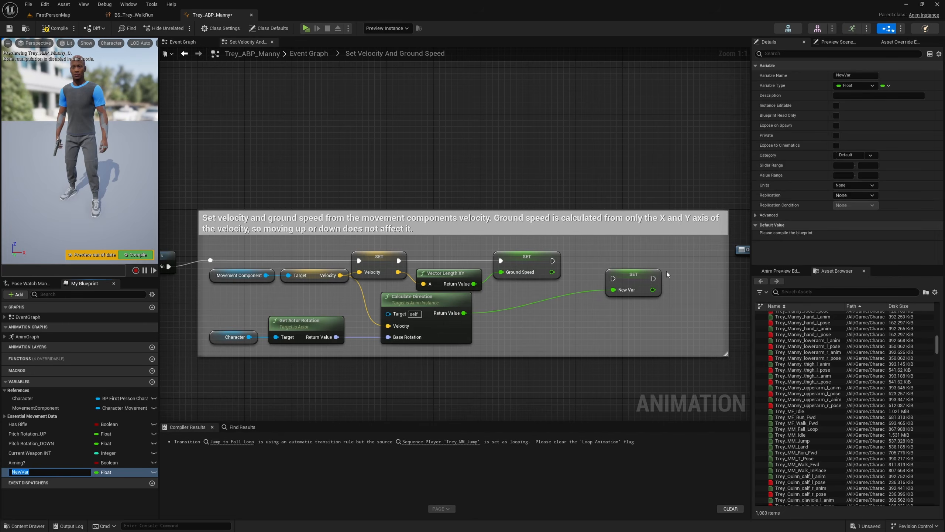
type("Direction")
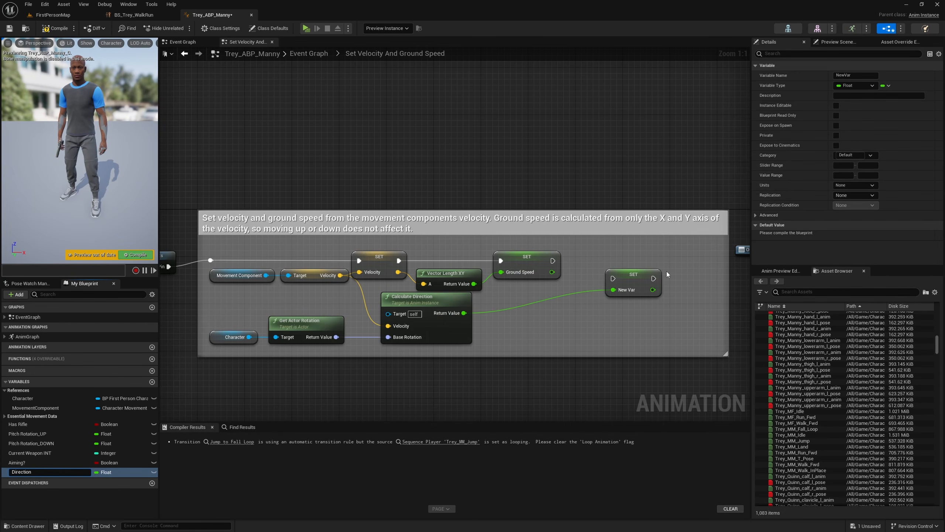
key("Return")
Wire the Direction setter's execution after the Ground Speed setter and line the two nodes up.
mouse_move(553, 260)
left_mouse_down()
mouse_move(616, 280)
mouse_move(618, 264)
mouse_move(586, 249)
left_mouse_up()
left_click(655, 309)
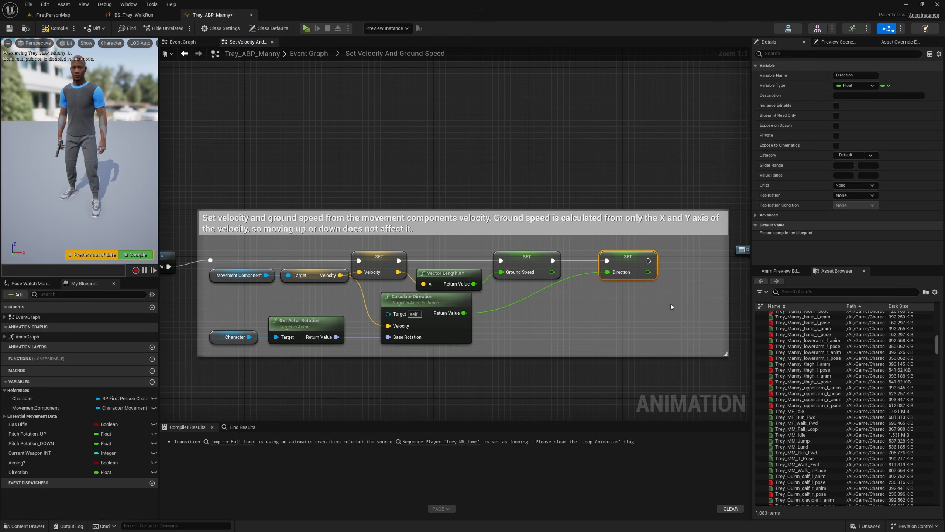
mouse_move(686, 310)
left_mouse_down()
mouse_move(589, 251)
mouse_move(599, 256)
left_mouse_up()
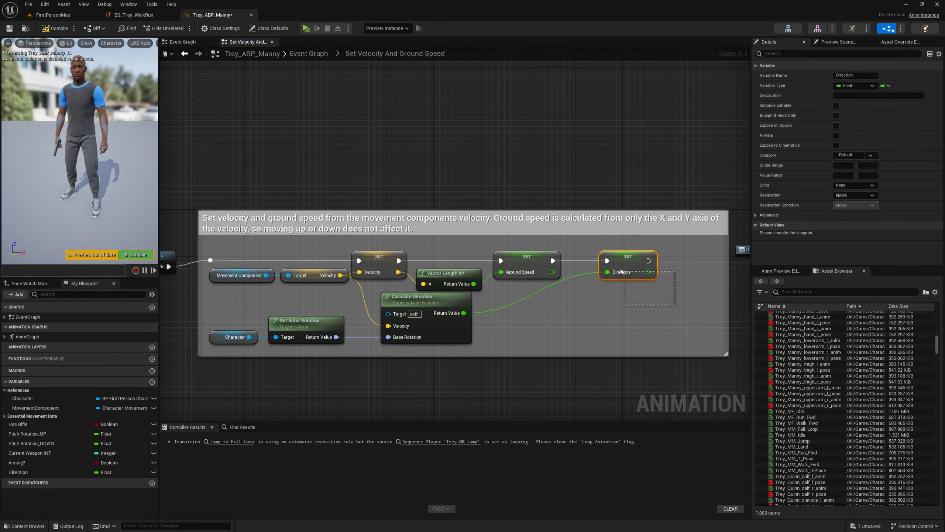
left_click(328, 93)
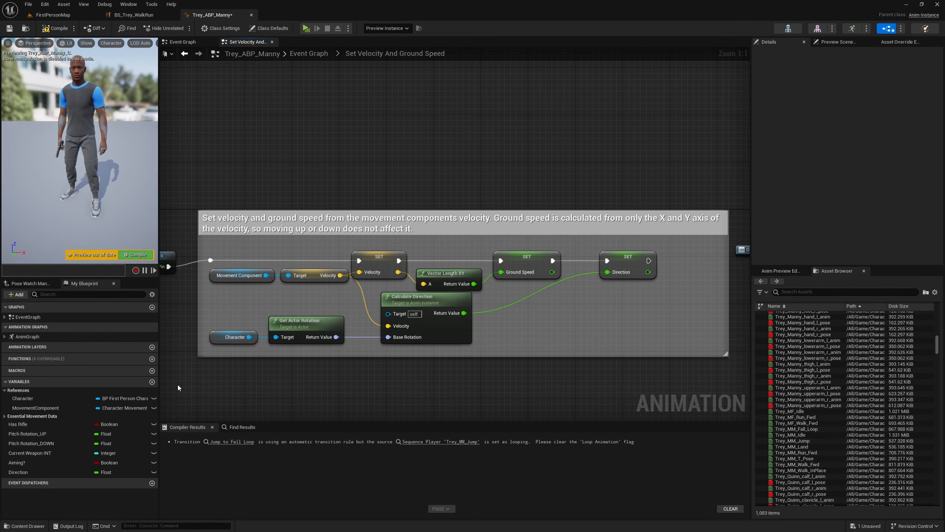
Open the Walk / Run state inside the AnimGraph's Locomotion state machine.
double_click(27, 336)
scroll(428, 320, "down", 3)
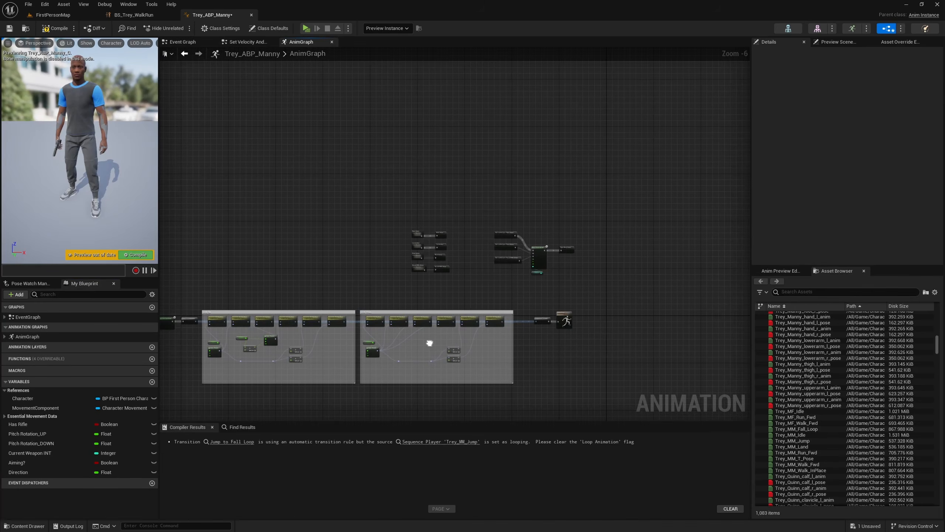
scroll(442, 281, "up", 6)
right_click_drag(442, 284, 493, 334)
double_click(395, 198)
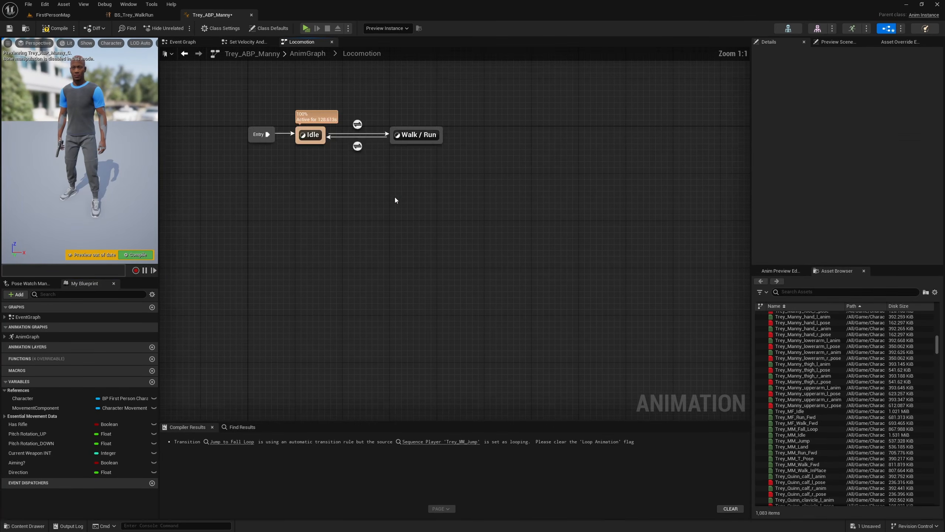
right_click_drag(390, 236, 471, 281)
right_click_drag(642, 274, 547, 225)
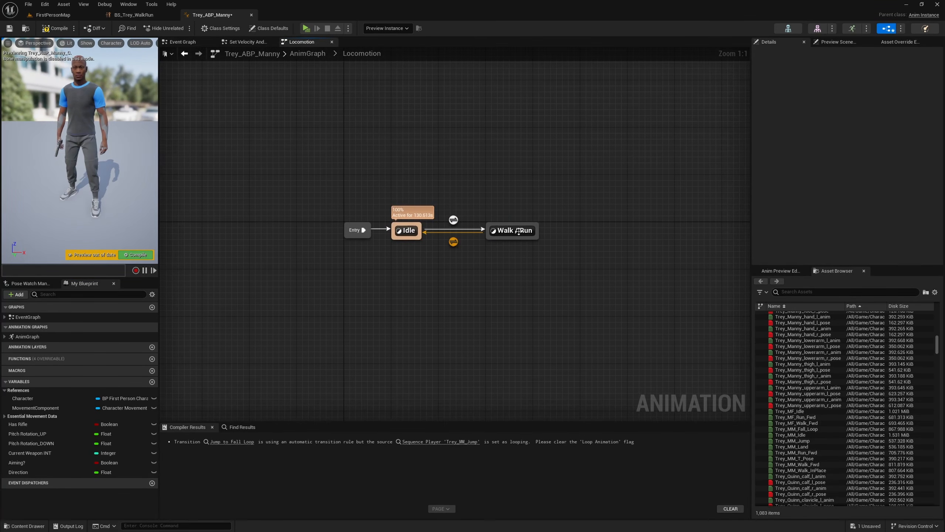
double_click(519, 234)
Replace the Trey_BS_MM_WalkRun player in the Walk / Run state with the BS_Trey_WalkRun blend space, driving the output pose.
right_click_drag(496, 301, 564, 306)
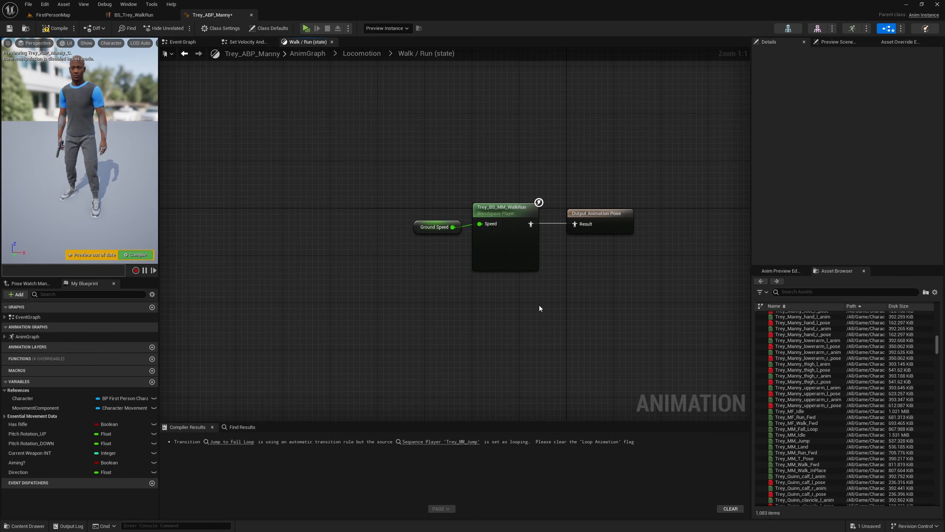
left_click_drag(488, 179, 491, 180)
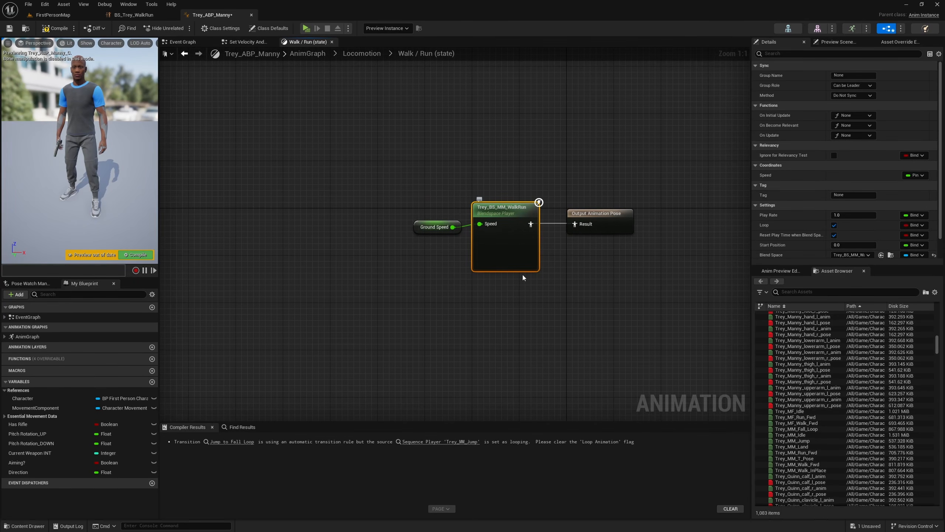
key("Delete")
left_click_drag(936, 342, 938, 321)
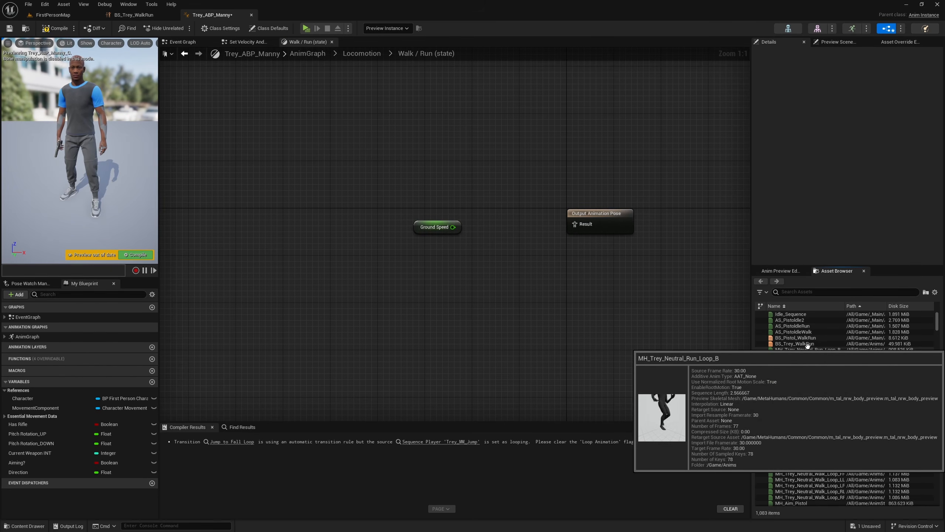
left_click_drag(815, 344, 480, 206)
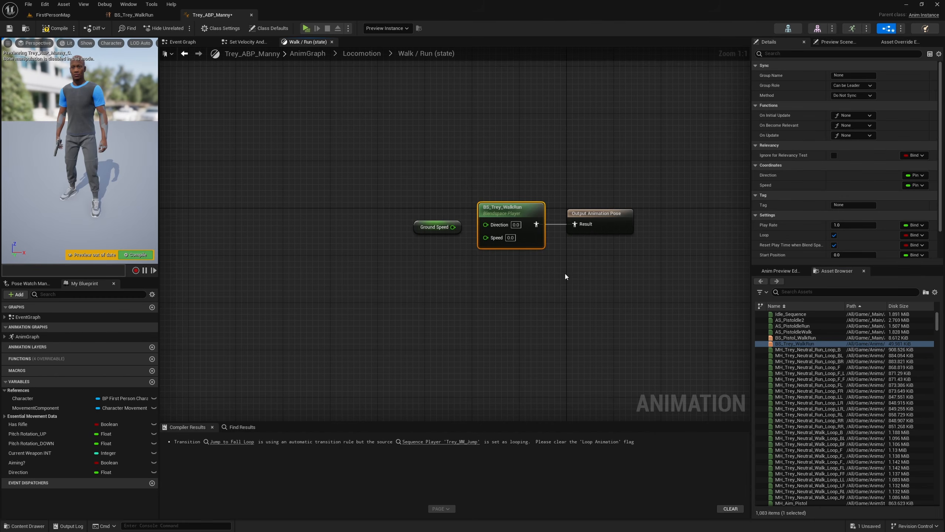
Feed Ground Speed into BS_Trey_WalkRun's Speed and the Direction variable into its Direction, then compile the animation blueprint.
left_click_drag(417, 231, 485, 238)
left_click(468, 292)
left_click(62, 471)
left_click_drag(62, 471, 485, 224)
left_click_drag(413, 219, 413, 224)
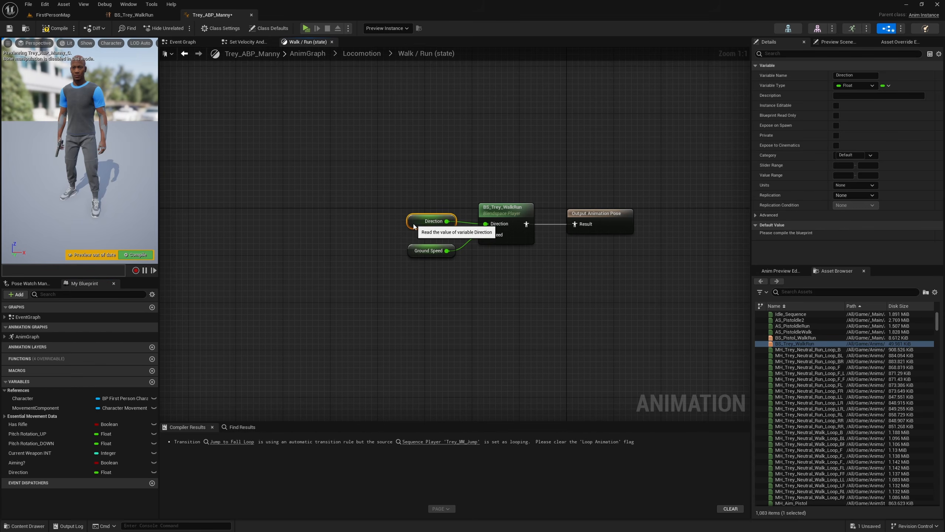
left_click(440, 177)
left_click(52, 28)
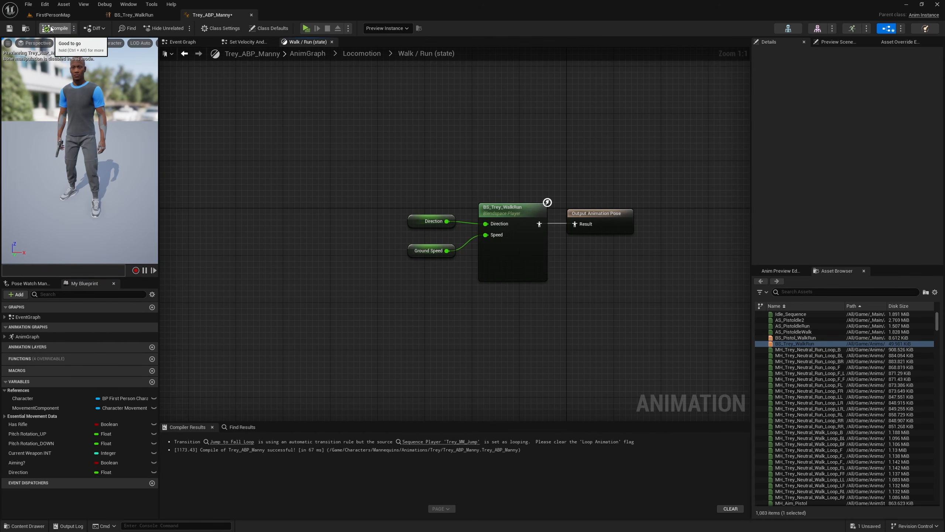
Switch to the FirstPersonMap level, enlarge its viewport and frame the weapons and player starts.
left_click(53, 14)
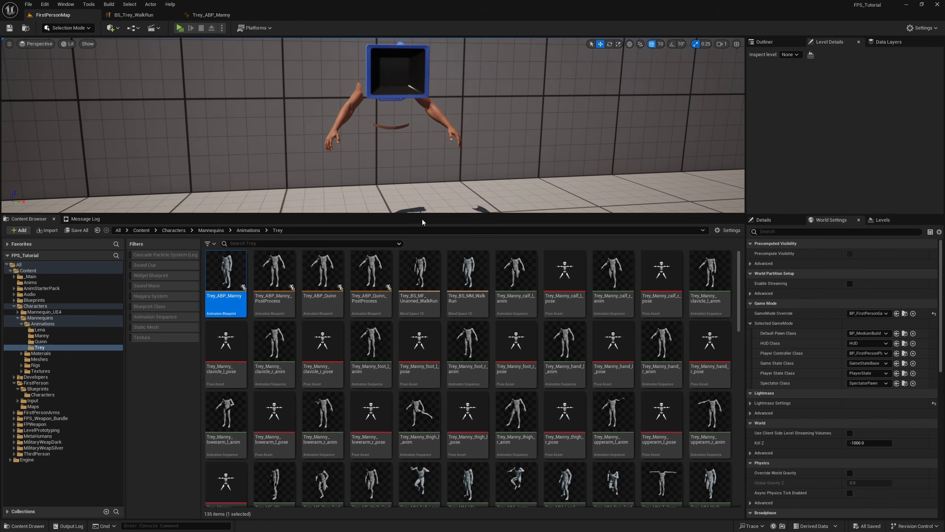
left_click_drag(431, 217, 431, 420)
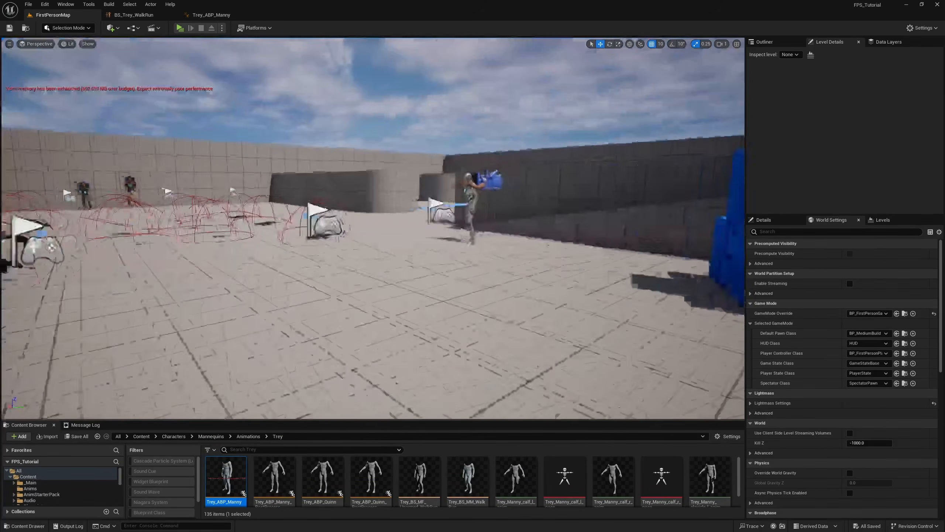
right_click_drag(156, 143, 15, 141)
mouse_move(427, 301)
right_mouse_down()
mouse_move(445, 321)
mouse_move(427, 301)
right_mouse_up()
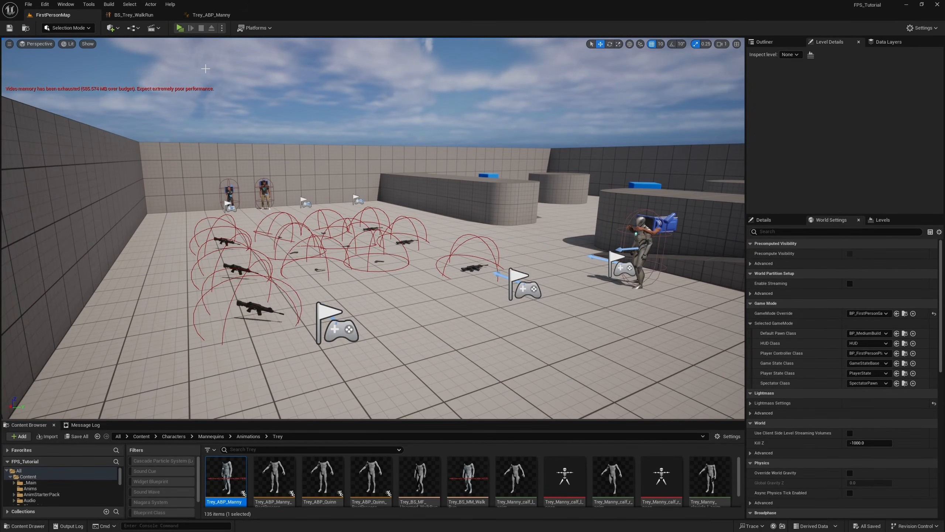
Set the level viewport's view mode to Unlit and reframe the play area.
left_click(68, 44)
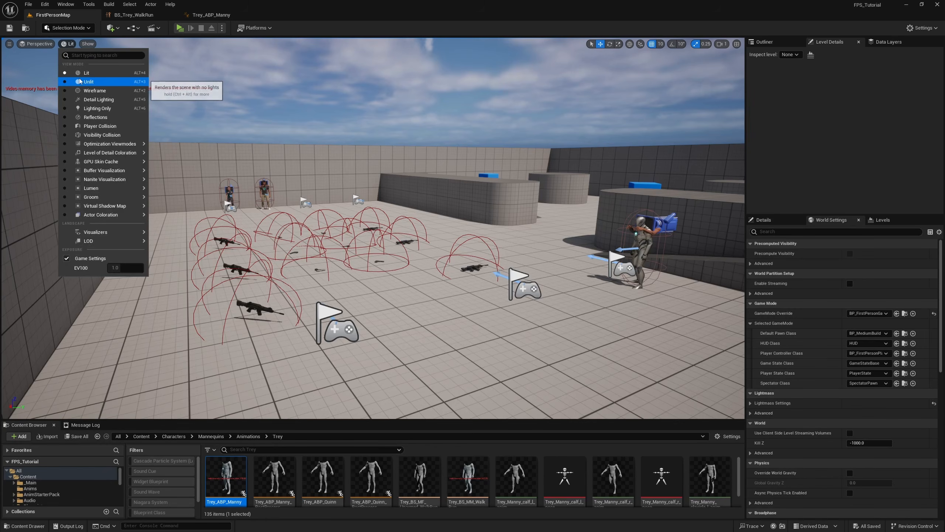
left_click(93, 82)
right_click_drag(93, 83, 108, 87)
right_click_drag(346, 212, 355, 214)
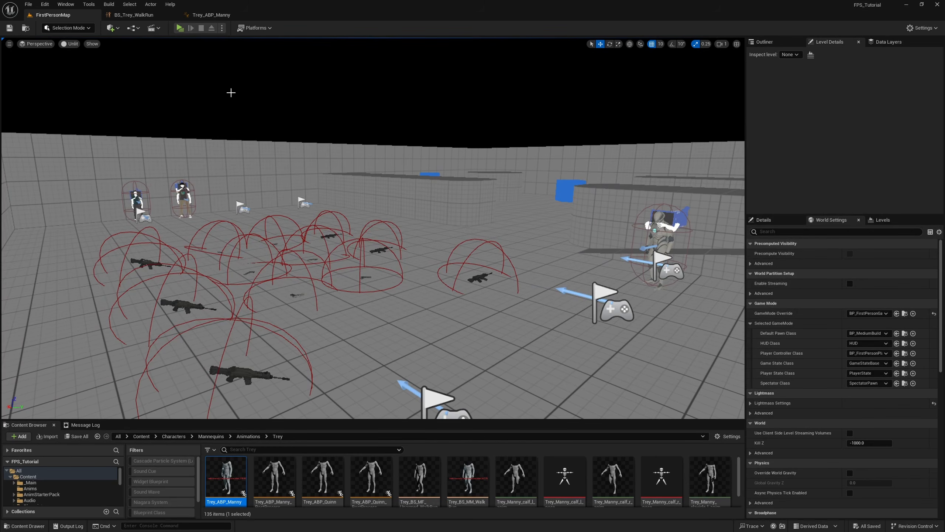
Launch the two-player preview and walk the server character to an open spot facing the stacked blue cubes.
left_click(182, 30)
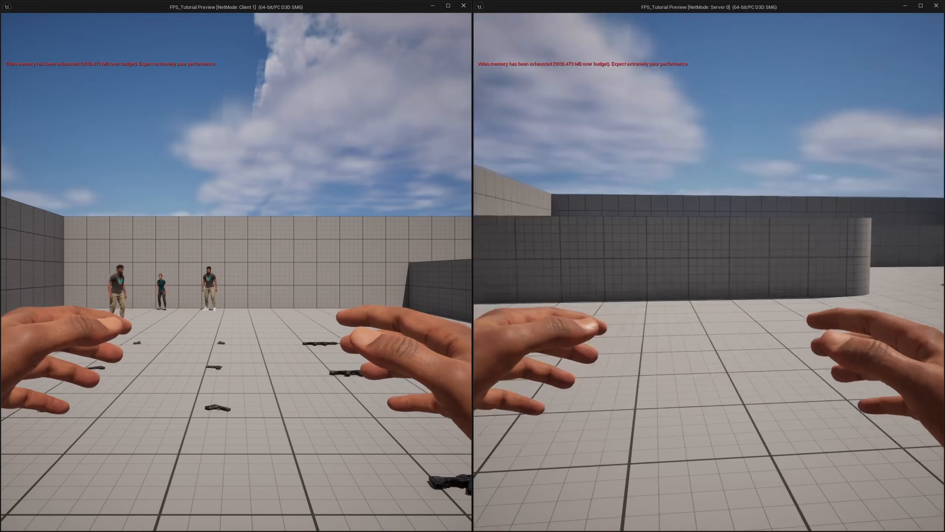
key("w")
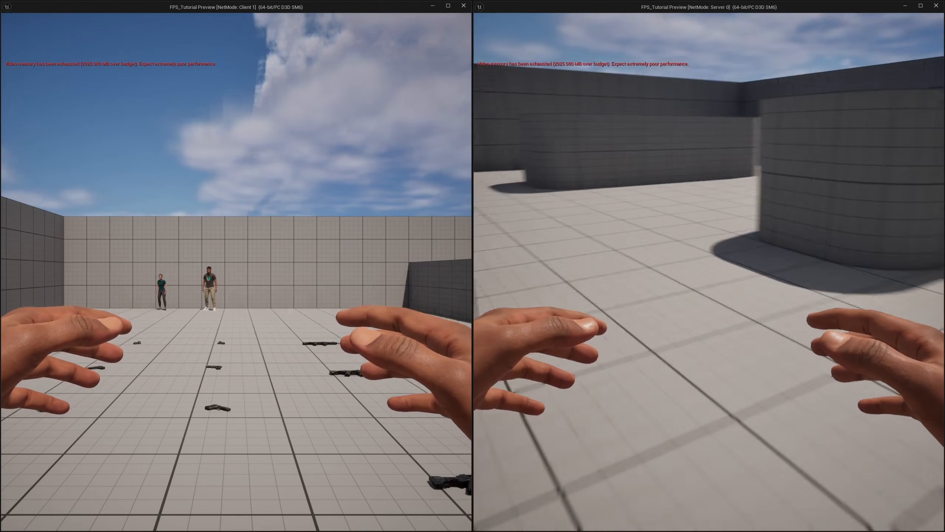
key("w")
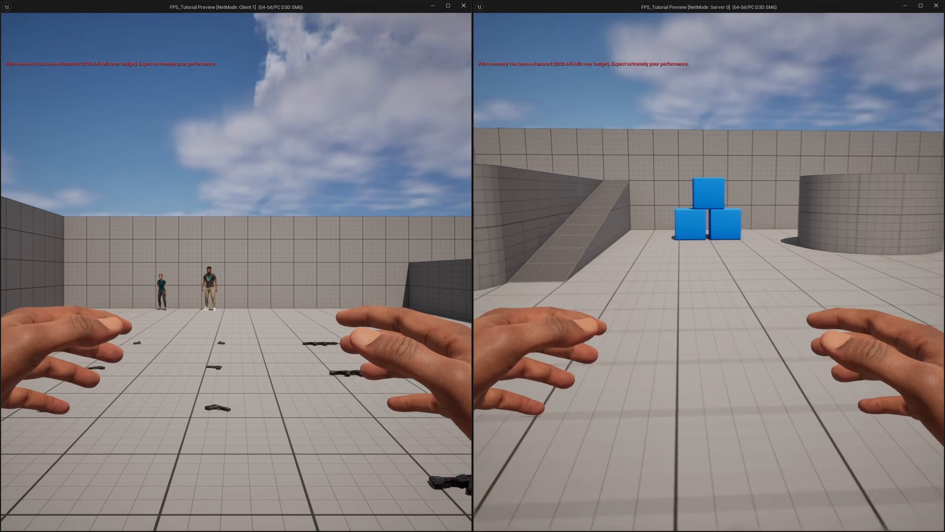
key("s")
key("s")
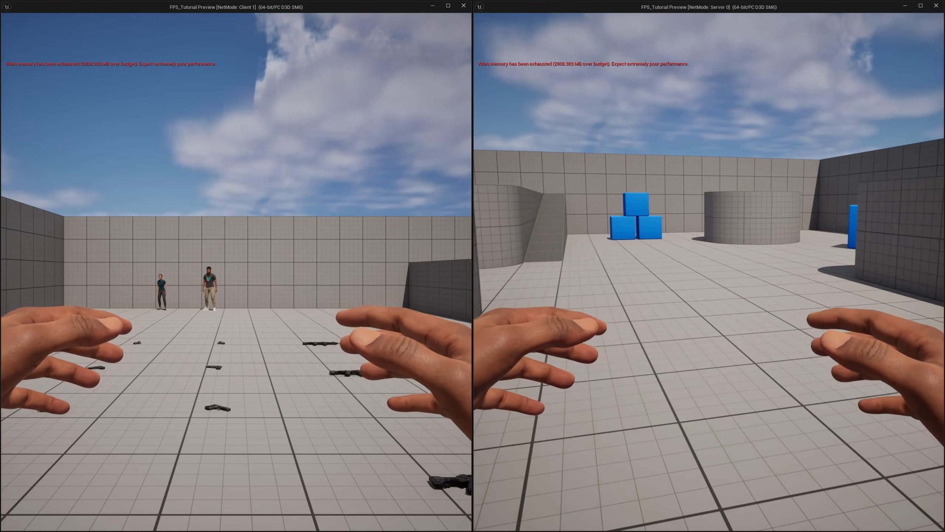
Take control of the client character and run it into the server character's view to check its movement animation.
left_click(430, 325)
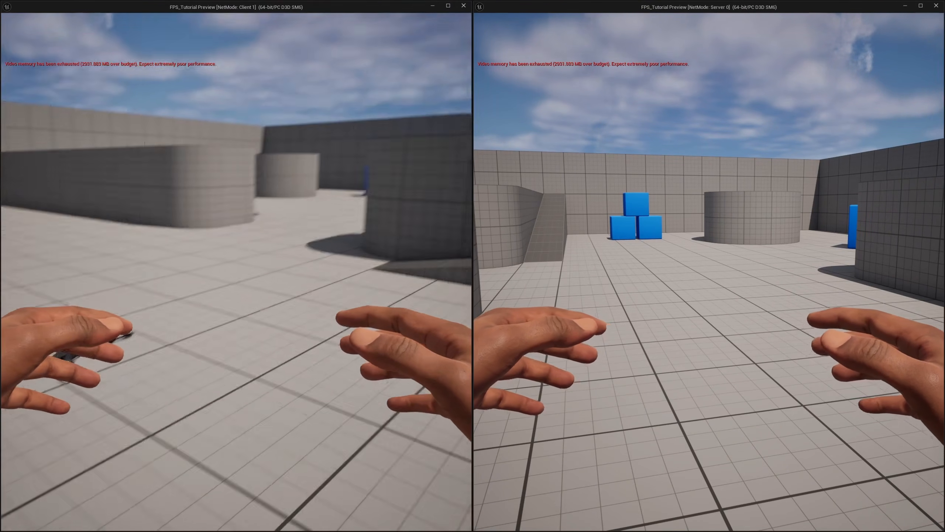
key("w")
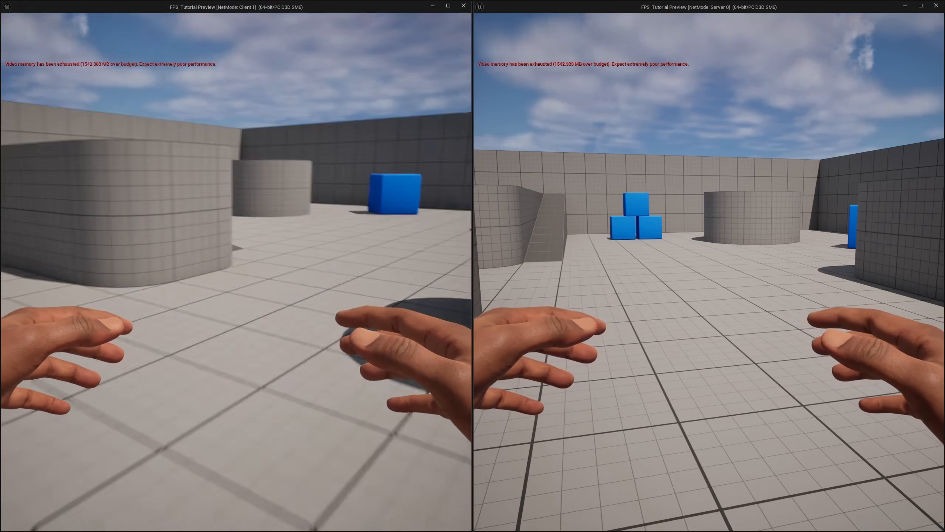
key("w")
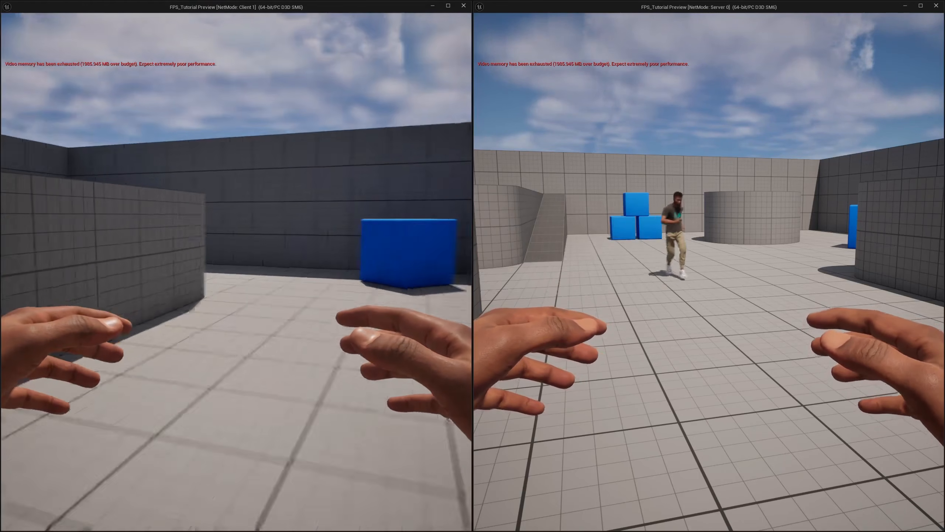
key("s")
key("d")
key("w")
key("a")
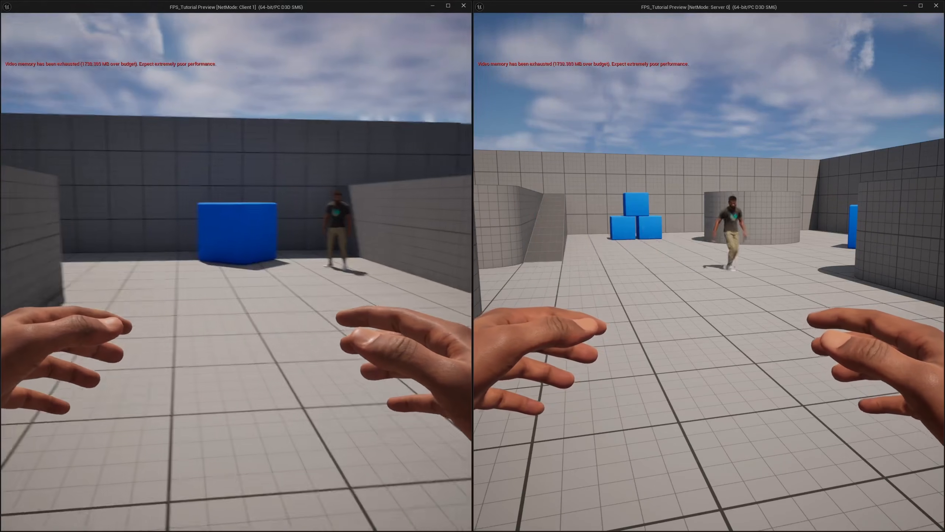
key("w")
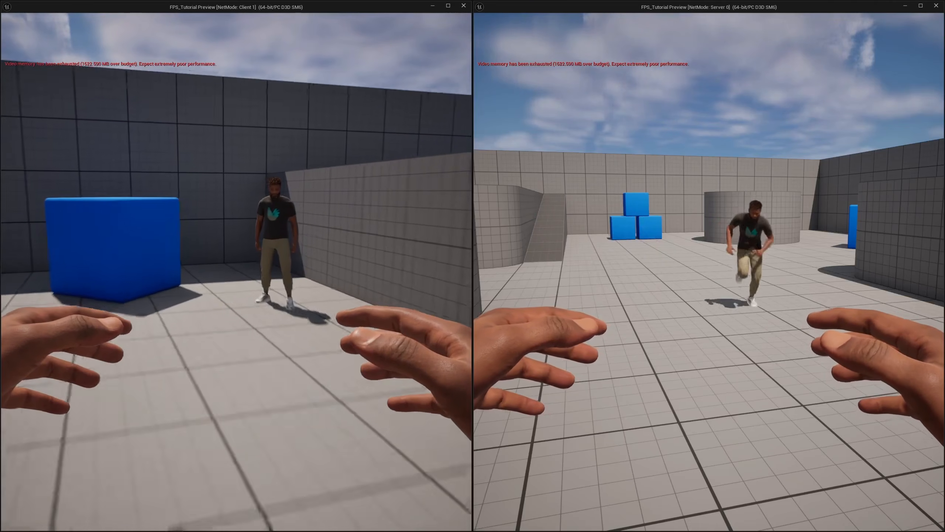
Move the client character forward, backward and sideways before the server character to examine the directional run animations.
key("d")
key("s")
key("a")
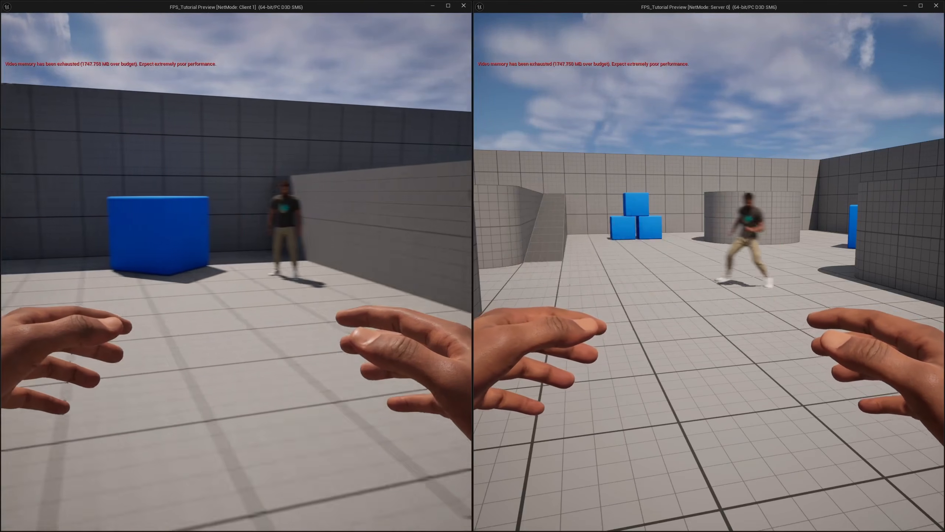
key("w")
key("d")
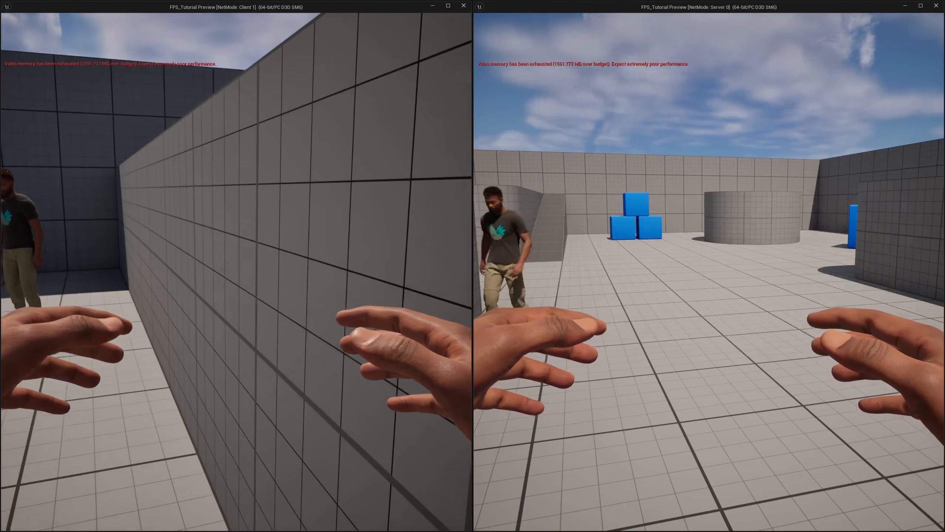
key("a")
key("d")
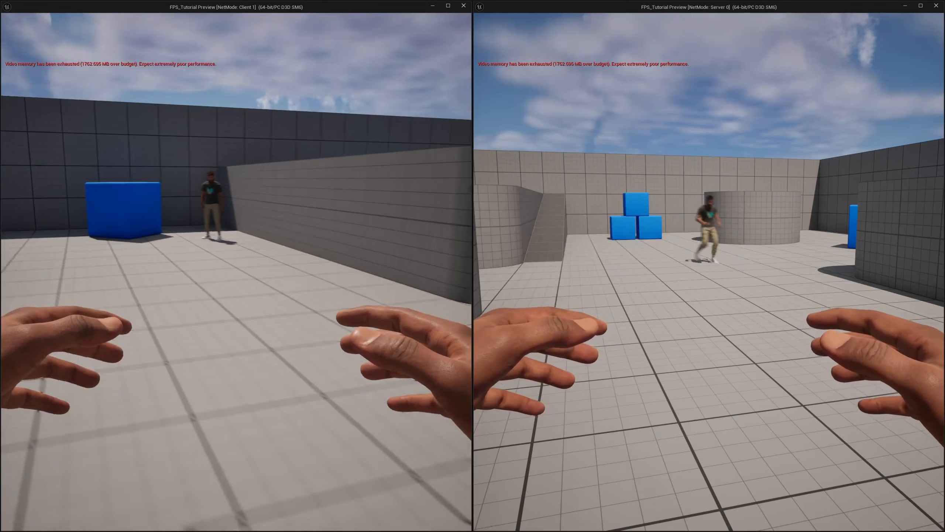
key("a")
key("a")
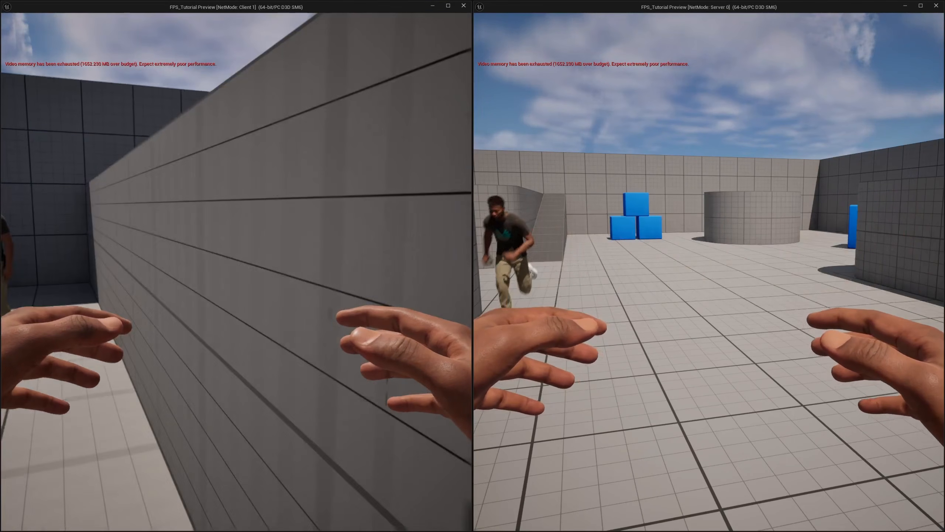
key("a")
key("w")
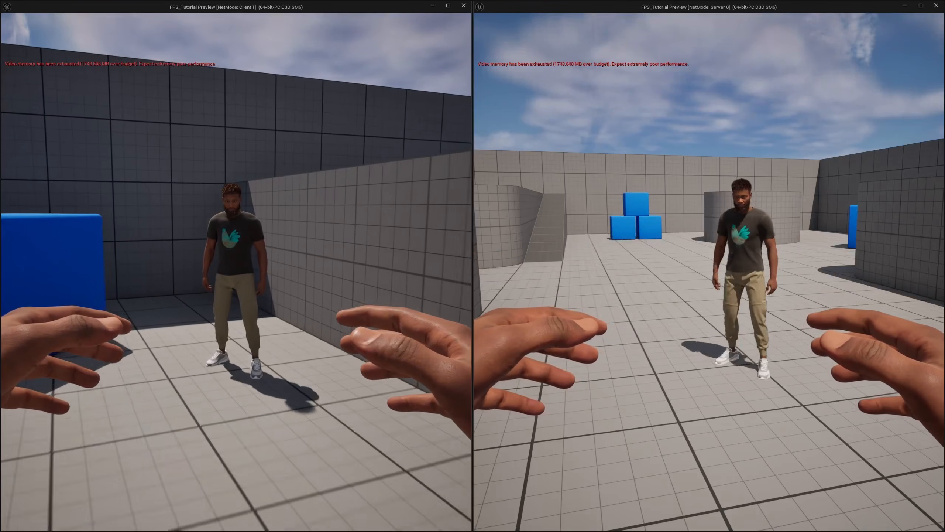
key("s")
key("d")
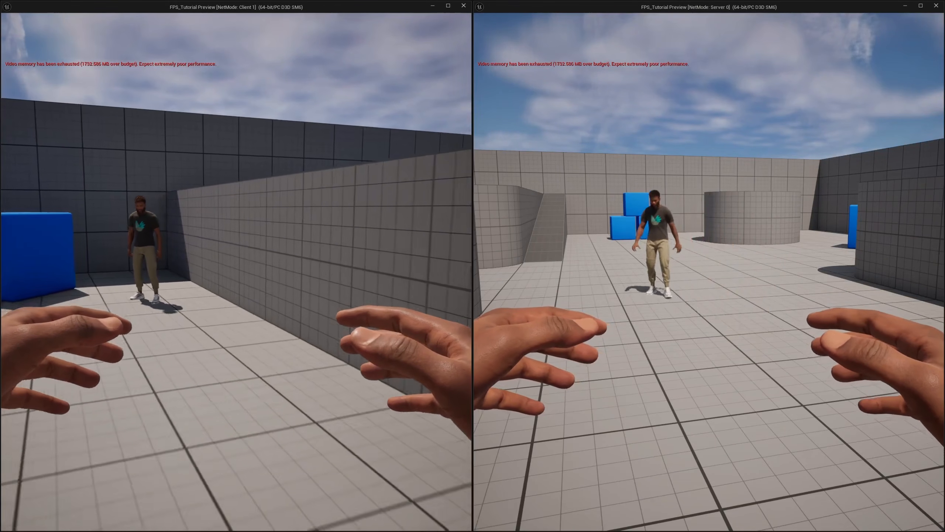
Strafe the client character left and right within the server character's view to examine the sideways movement blends.
key("a")
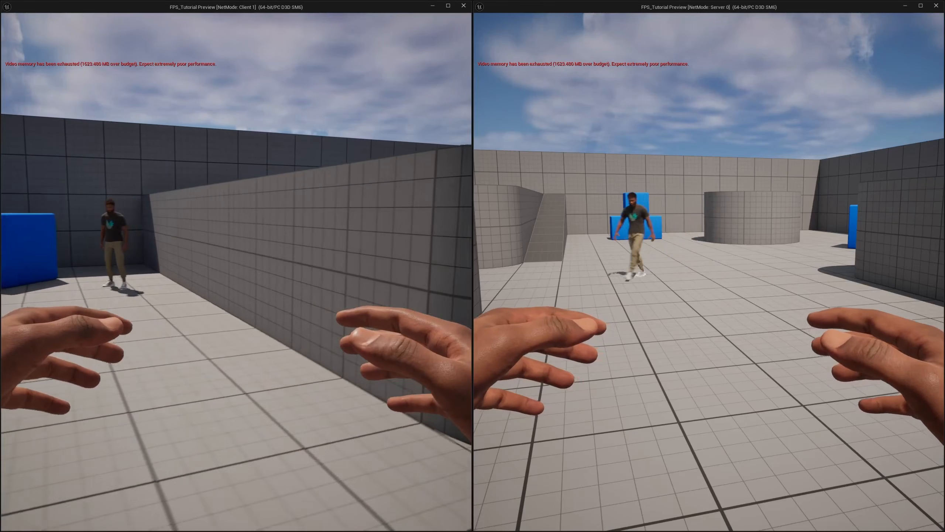
key("a")
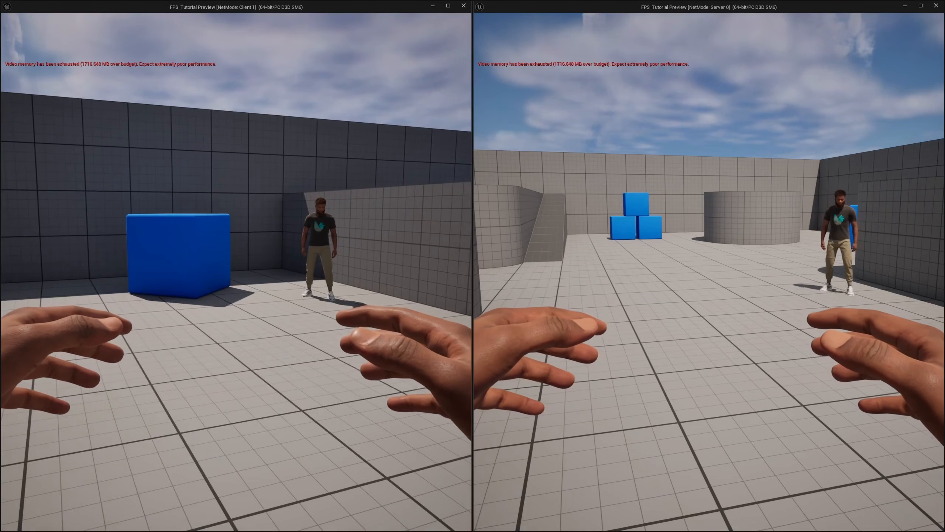
key("d")
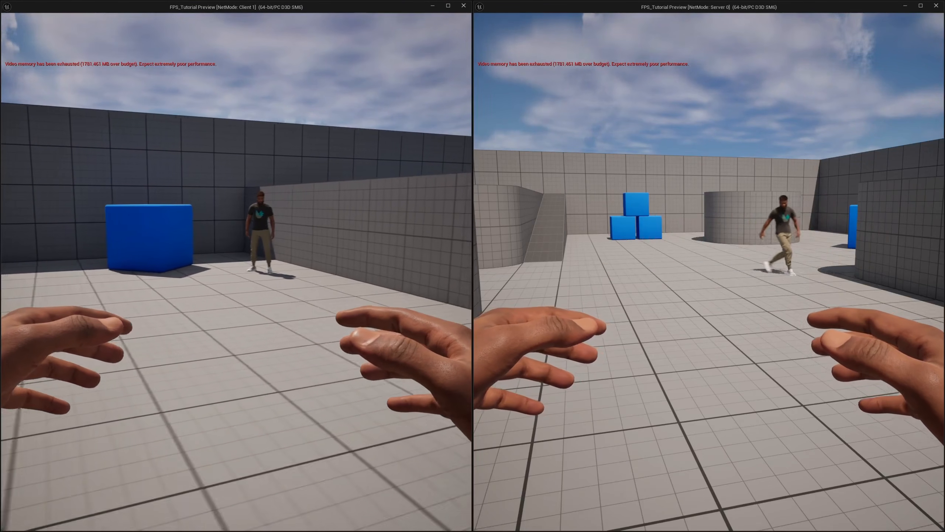
key("d")
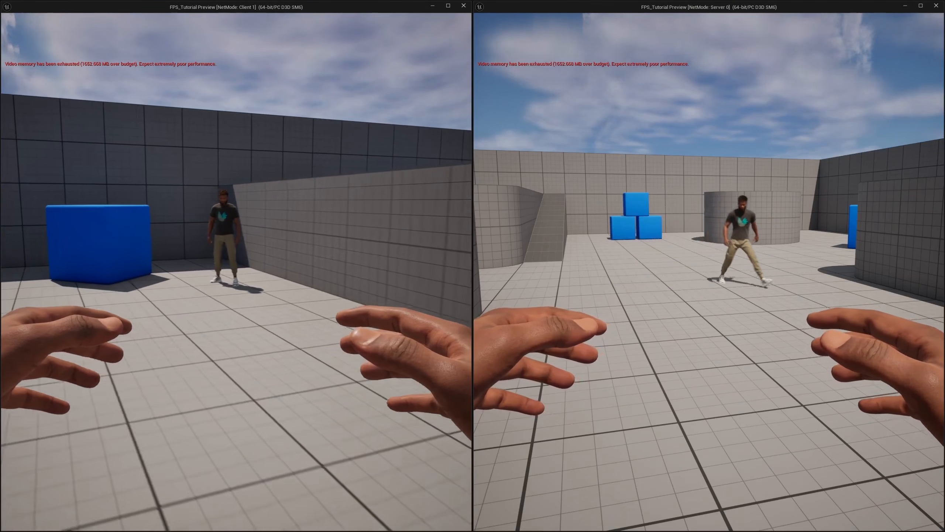
key("d")
key("a")
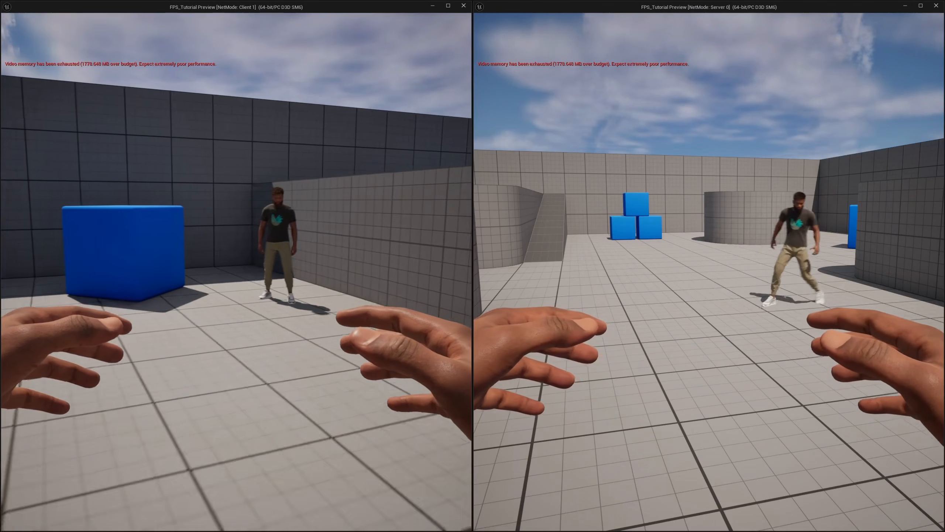
key("d")
key("a")
key("w")
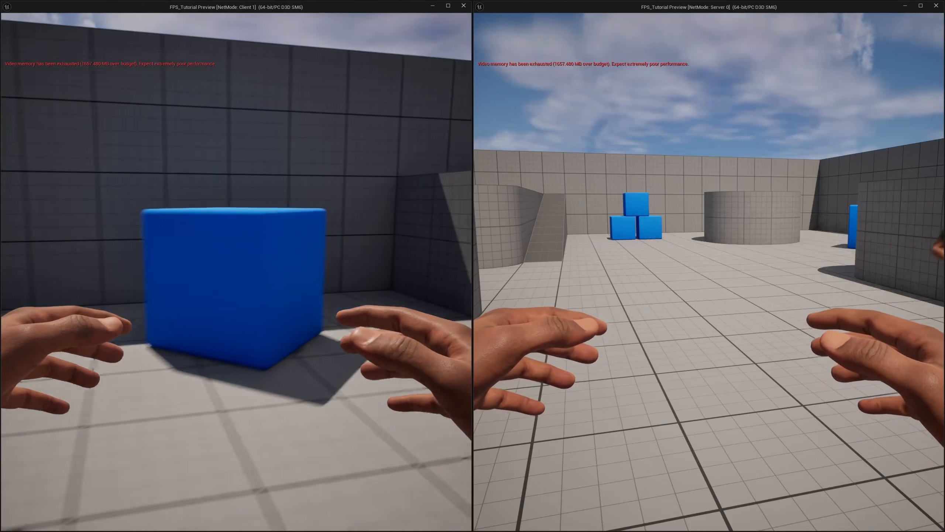
Jump with the client character while moving in different directions to check the transitions between jumping and locomotion.
key("d")
key("s")
key("a")
key("d")
key("space")
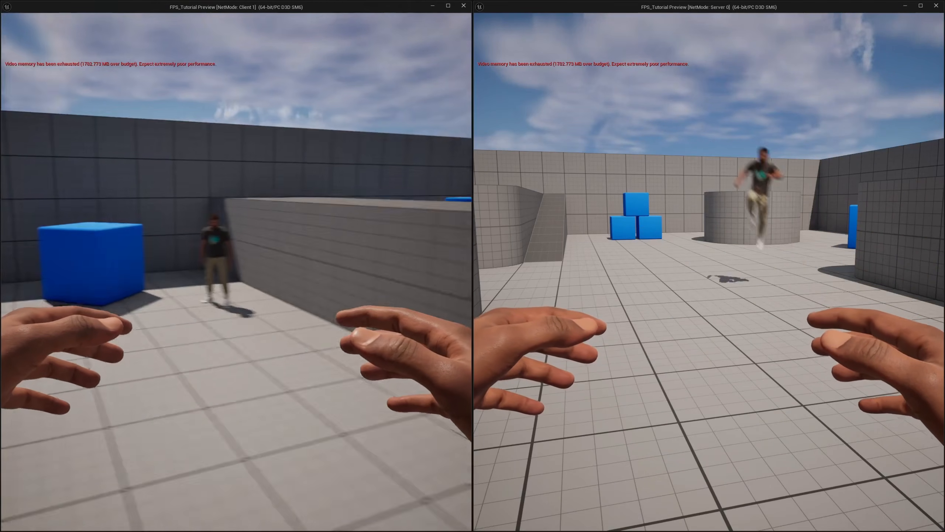
key("a")
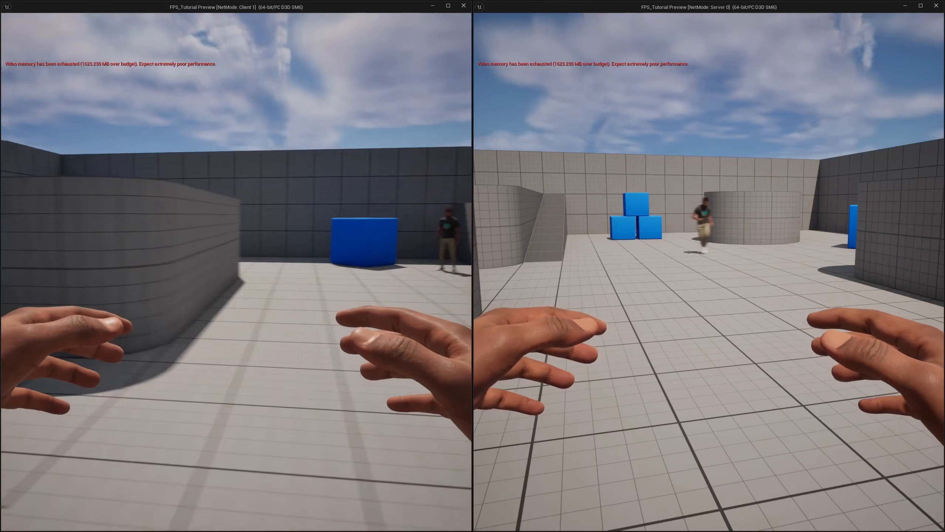
key("w")
key("space")
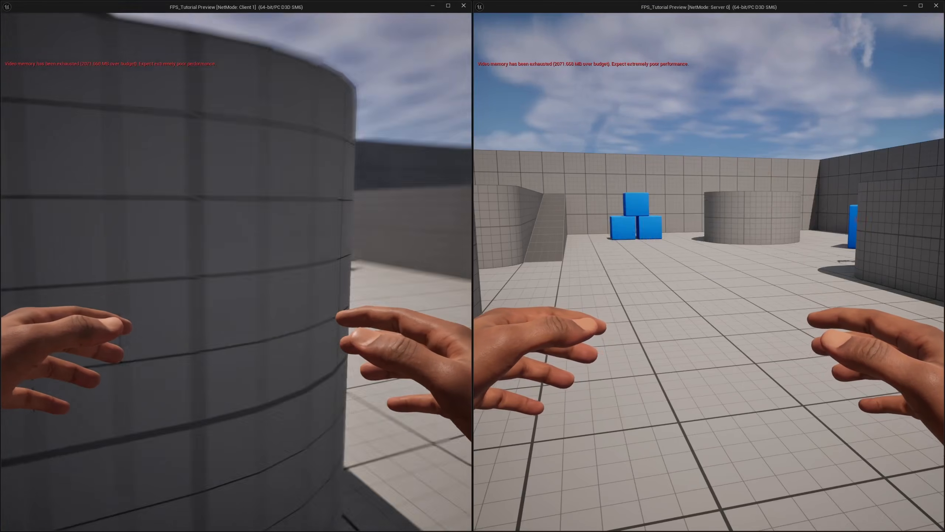
key("space")
key("d")
key("a")
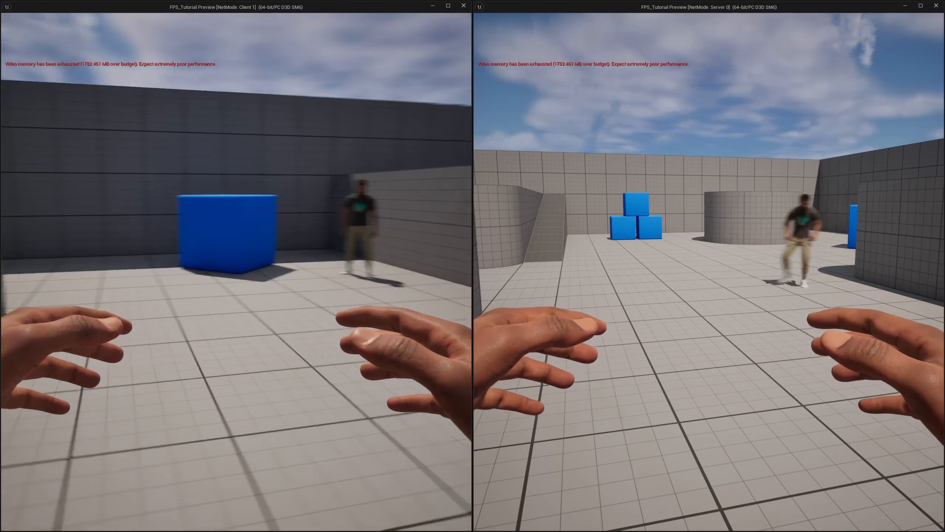
Alternate the client character's strafing direction and back it away to recheck the blending between movement directions.
key("d")
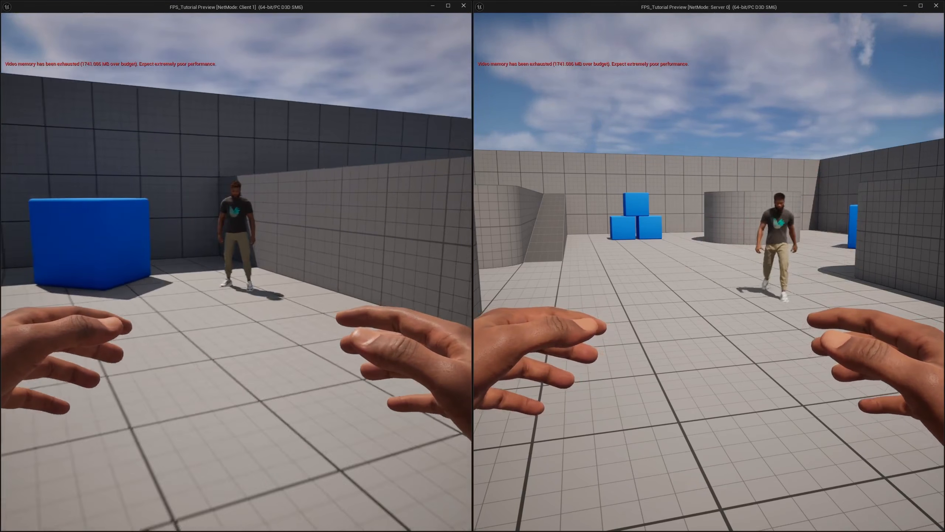
key("a")
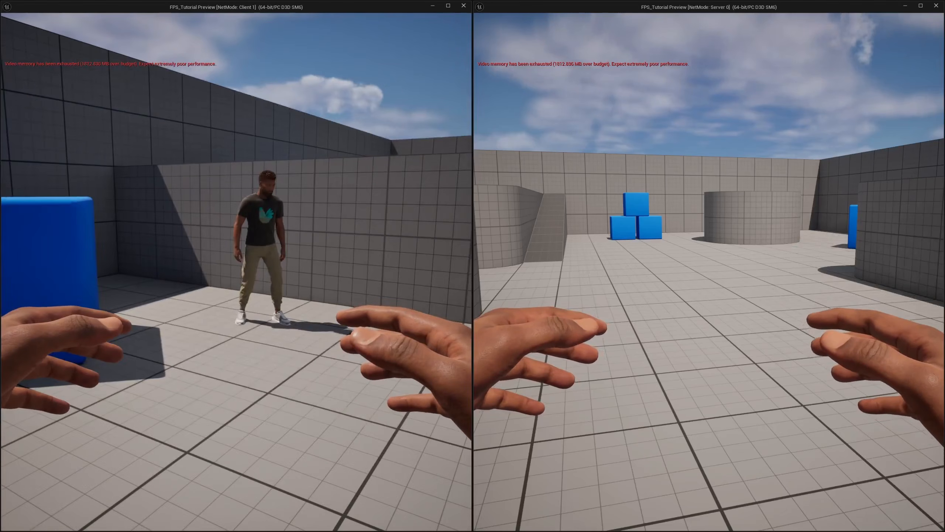
key("d")
key("a")
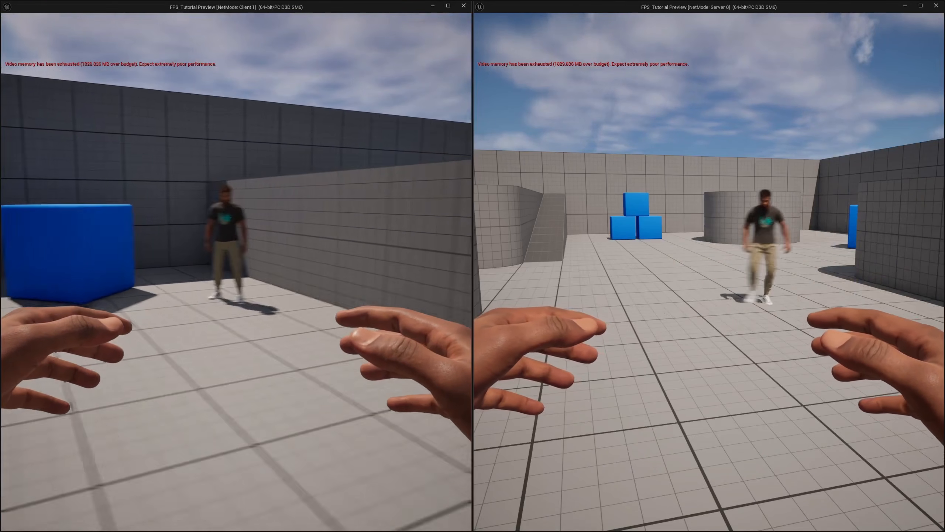
key("d")
key("s")
key("a")
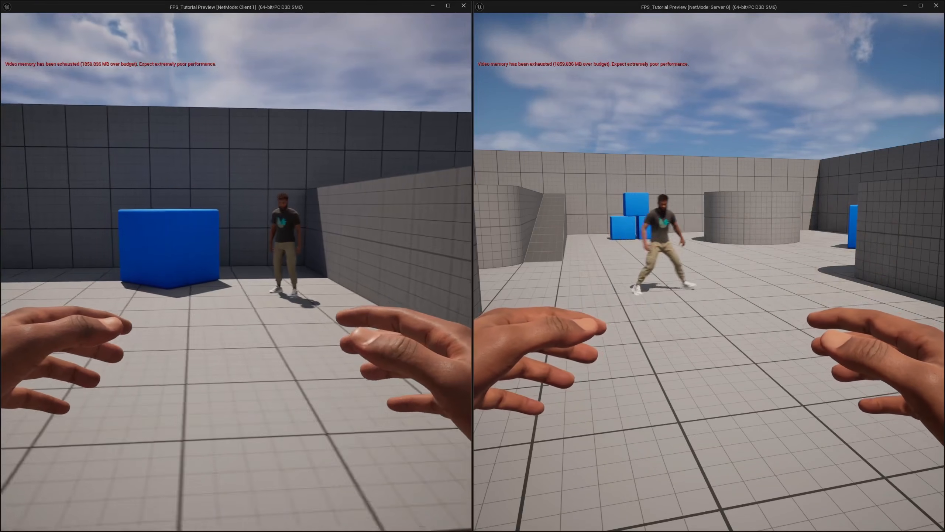